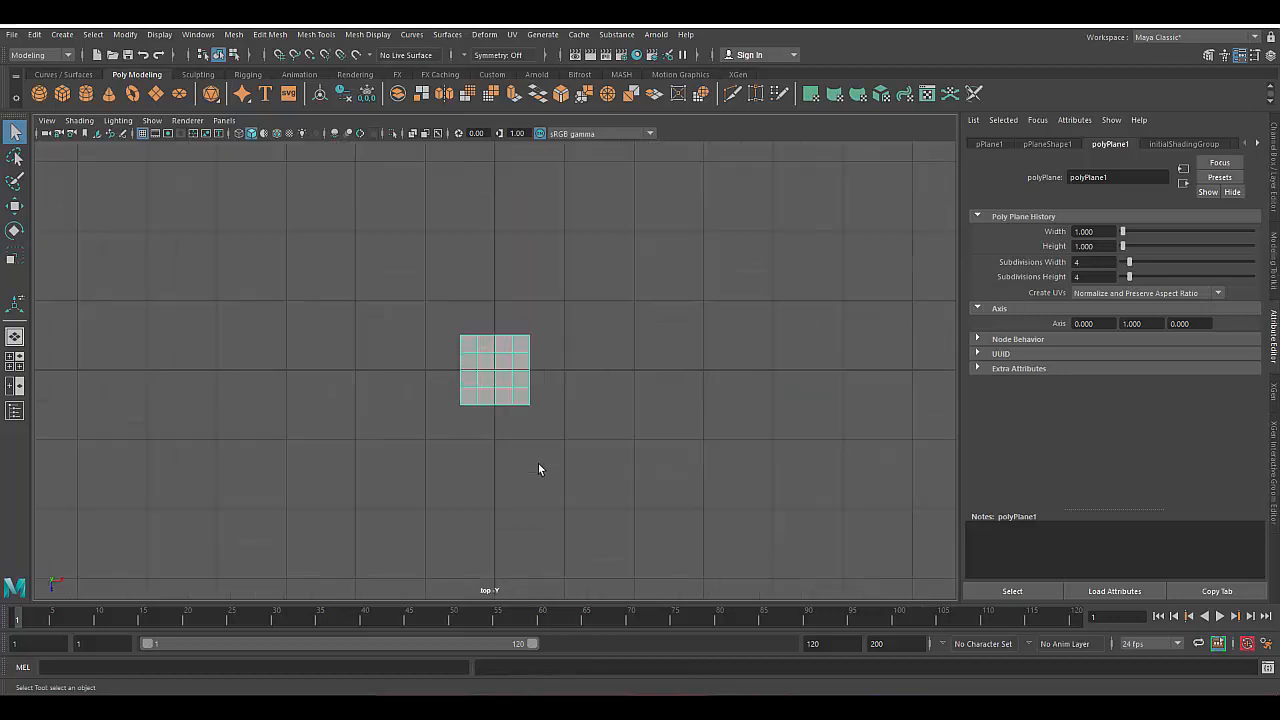
# Bevel all the interior edges of the polygon plane with a fraction of 0.1
pyautogui.scroll(12, 539, 461)
pyautogui.scroll(-3, 618, 469)
pyautogui.scroll(2, 625, 470)
pyautogui.keyDown('alt'); pyautogui.moveTo(626, 470); pyautogui.dragTo(634, 450, button='middle'); pyautogui.keyUp('alt')
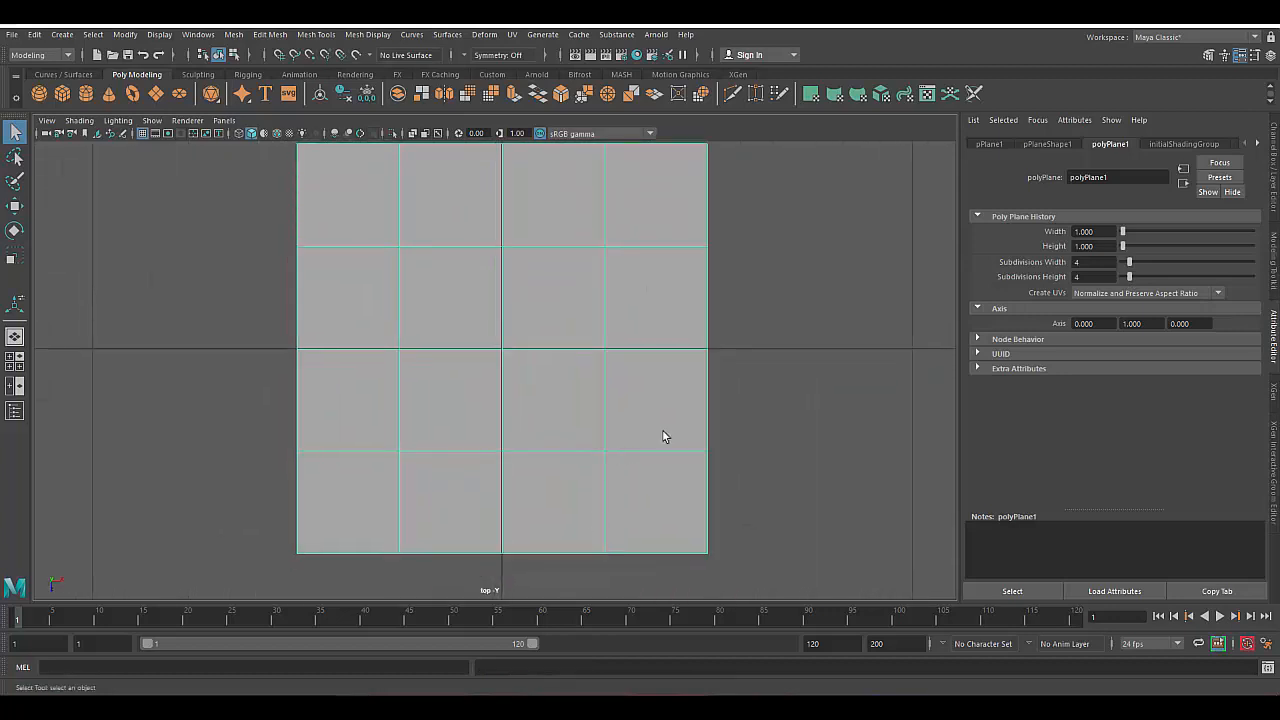
pyautogui.moveTo(635, 284); pyautogui.dragTo(635, 253, button='right')
pyautogui.scroll(-5, 630, 254)
pyautogui.moveTo(316, 208); pyautogui.dragTo(717, 525)
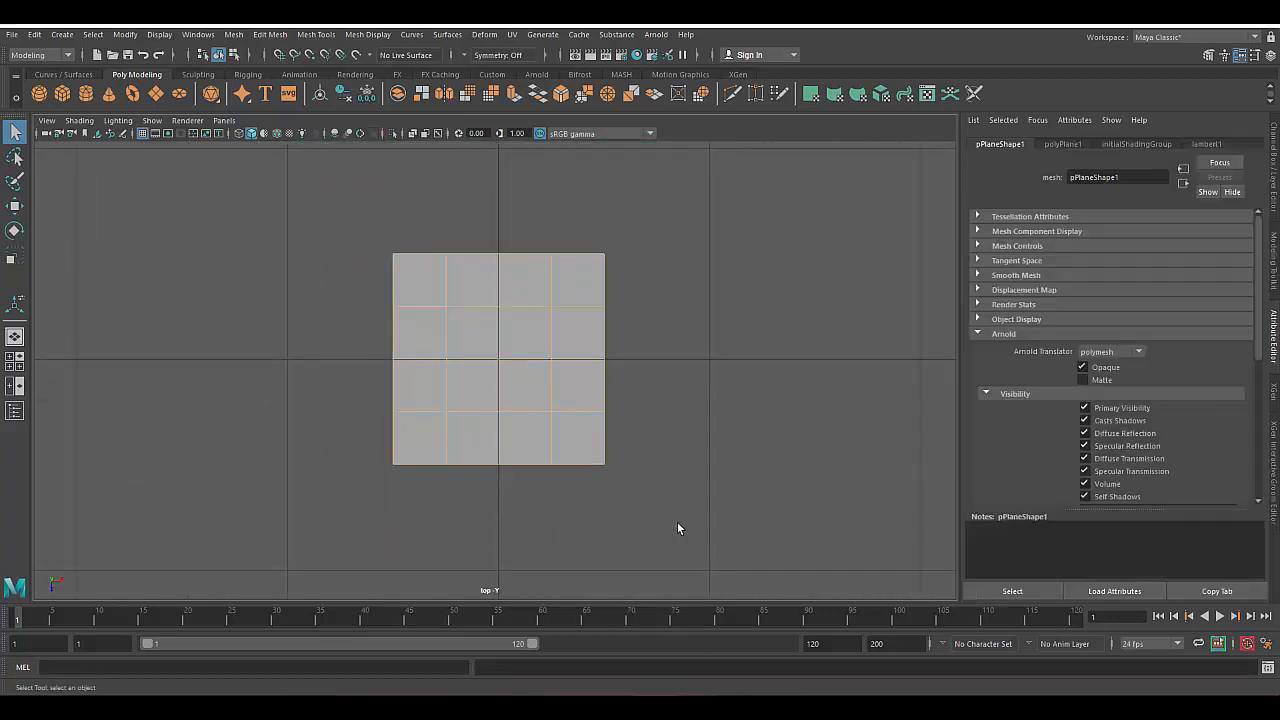
pyautogui.scroll(3, 688, 450)
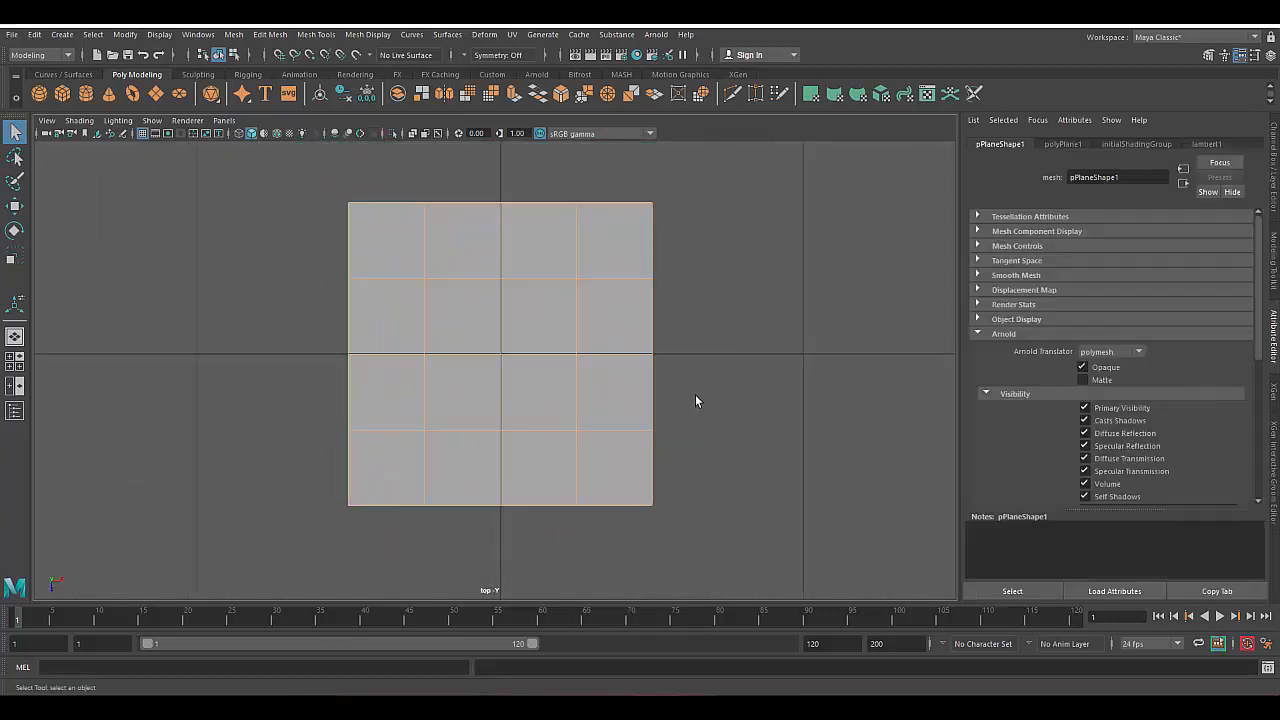
pyautogui.click(512, 94)
pyautogui.moveTo(766, 323); pyautogui.dragTo(746, 277, button='middle')
pyautogui.scroll(3, 617, 378)
pyautogui.scroll(-3, 630, 392)
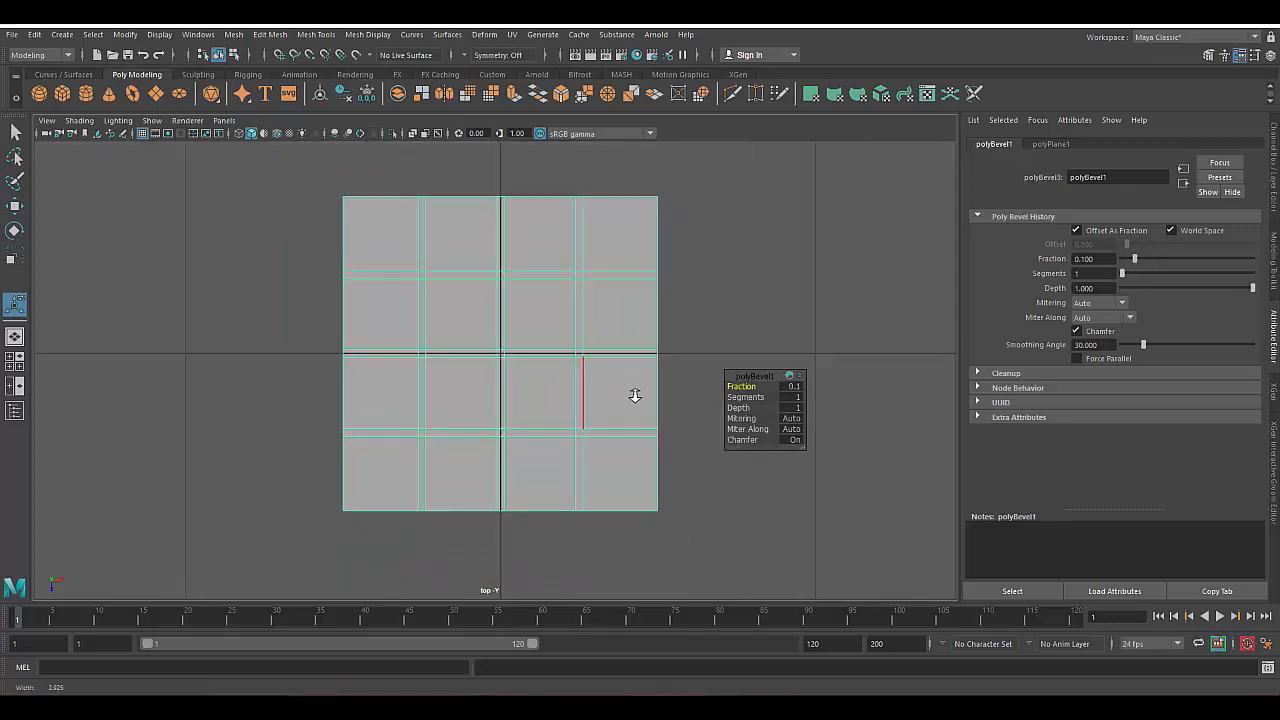
# Insert an edge loop close to the plane's top border and another close to its bottom border
pyautogui.scroll(2, 634, 395)
pyautogui.press('q')
pyautogui.click(323, 35)
pyautogui.click(354, 135)
pyautogui.scroll(3, 617, 193)
pyautogui.scroll(4, 617, 193)
pyautogui.keyDown('alt'); pyautogui.moveTo(690, 160); pyautogui.dragTo(627, 376, button='middle'); pyautogui.keyUp('alt')
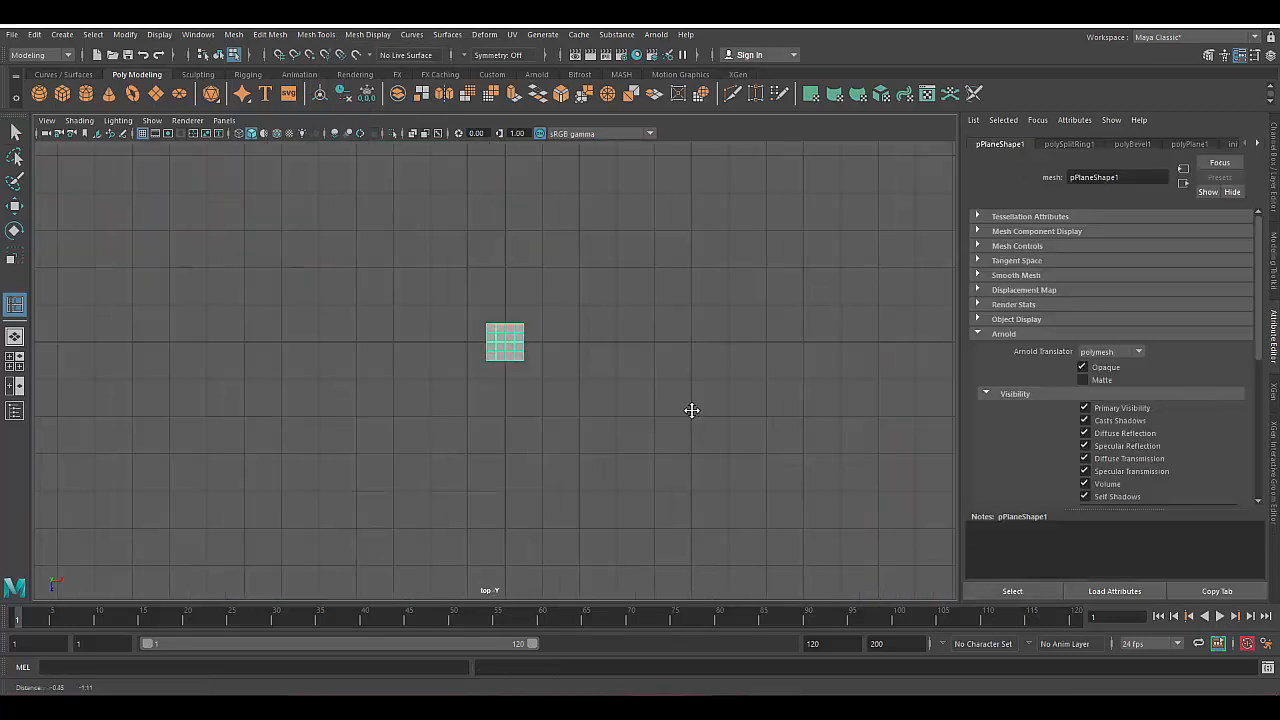
pyautogui.scroll(10, 586, 497)
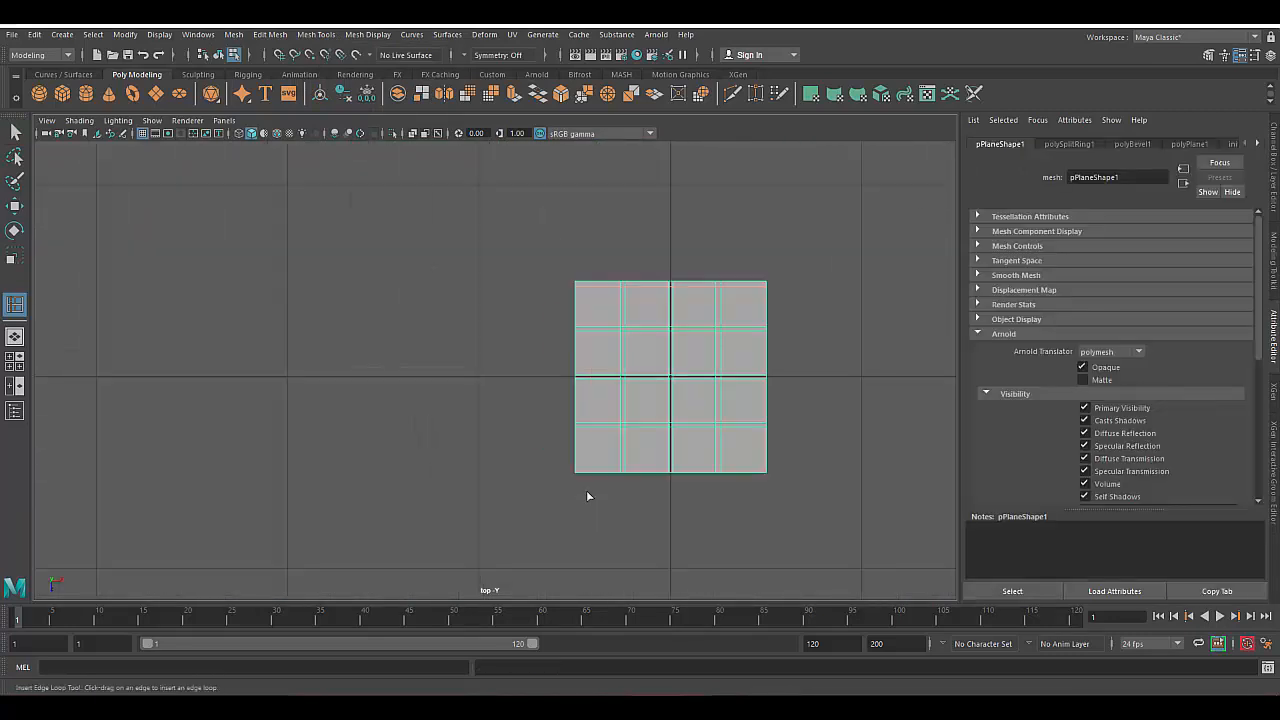
# Switch to vertex editing in wireframe and select the outer vertical strips' junction vertices on a pair of horizontal bands for scaling
pyautogui.rightClick(530, 350)
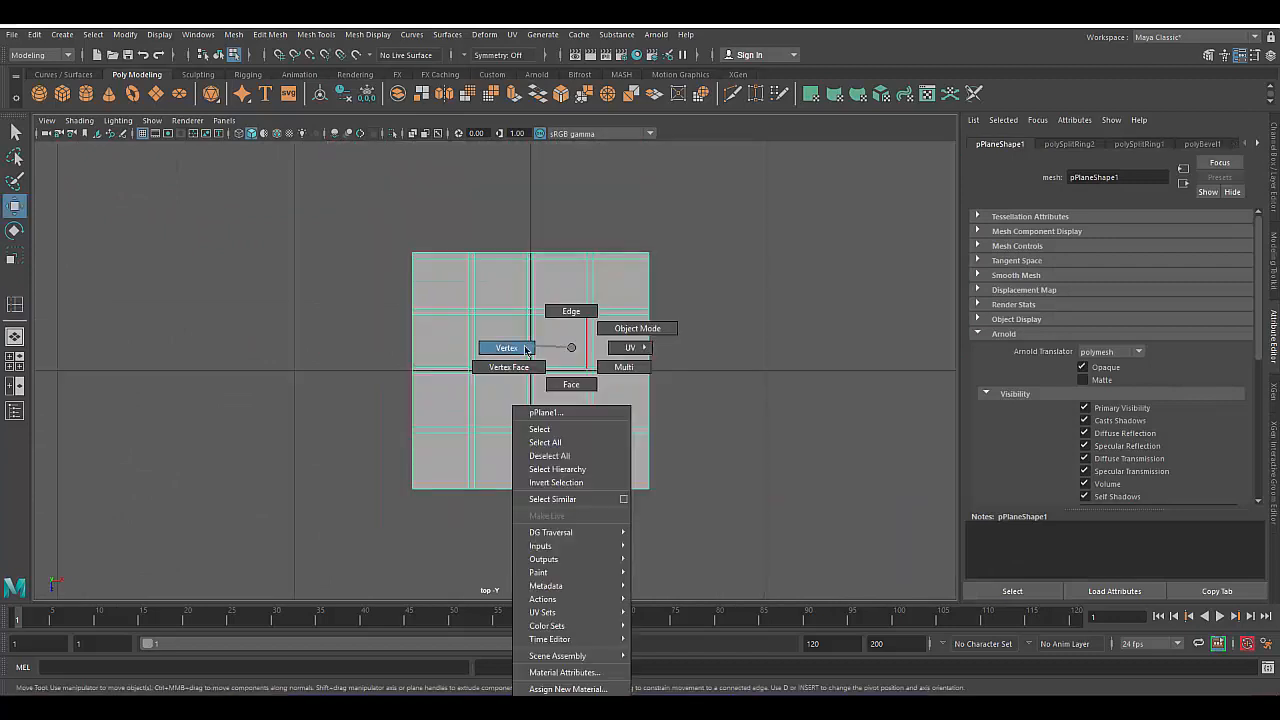
pyautogui.press('4')
pyautogui.scroll(4, 520, 523)
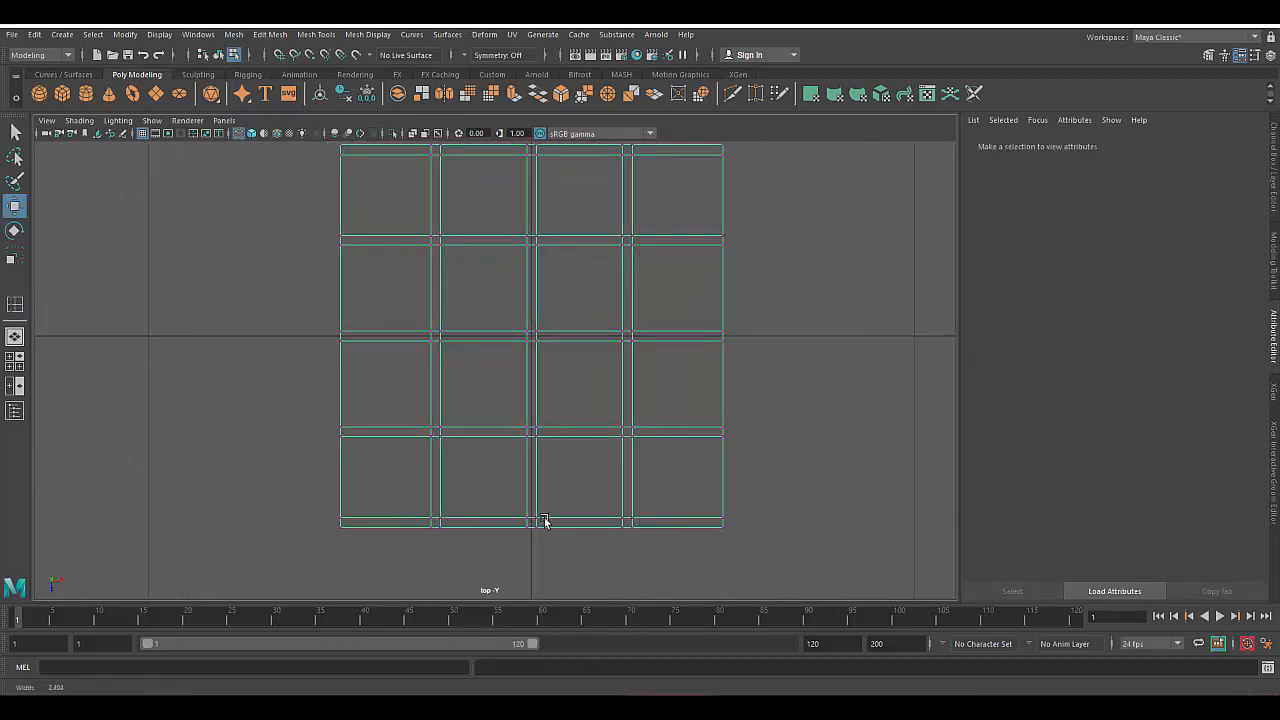
pyautogui.moveTo(459, 464); pyautogui.dragTo(651, 462)
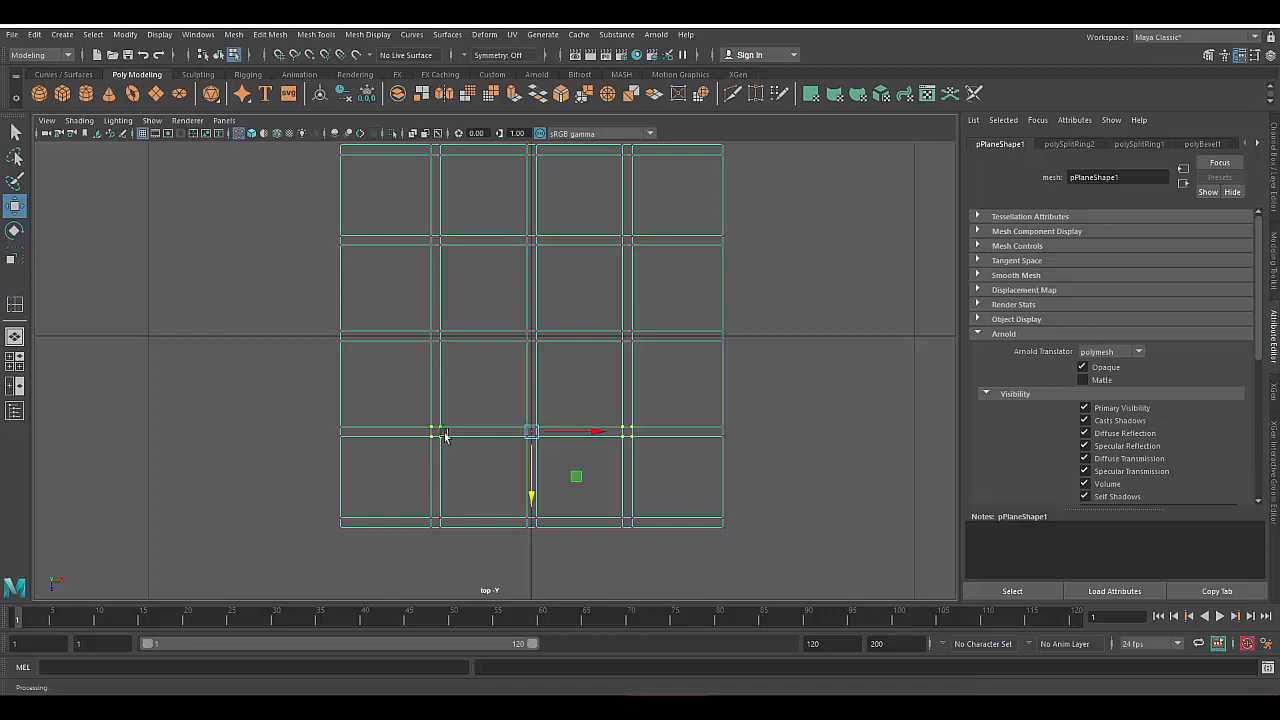
pyautogui.keyDown('alt'); pyautogui.moveTo(445, 305); pyautogui.dragTo(474, 435, button='middle'); pyautogui.keyUp('alt')
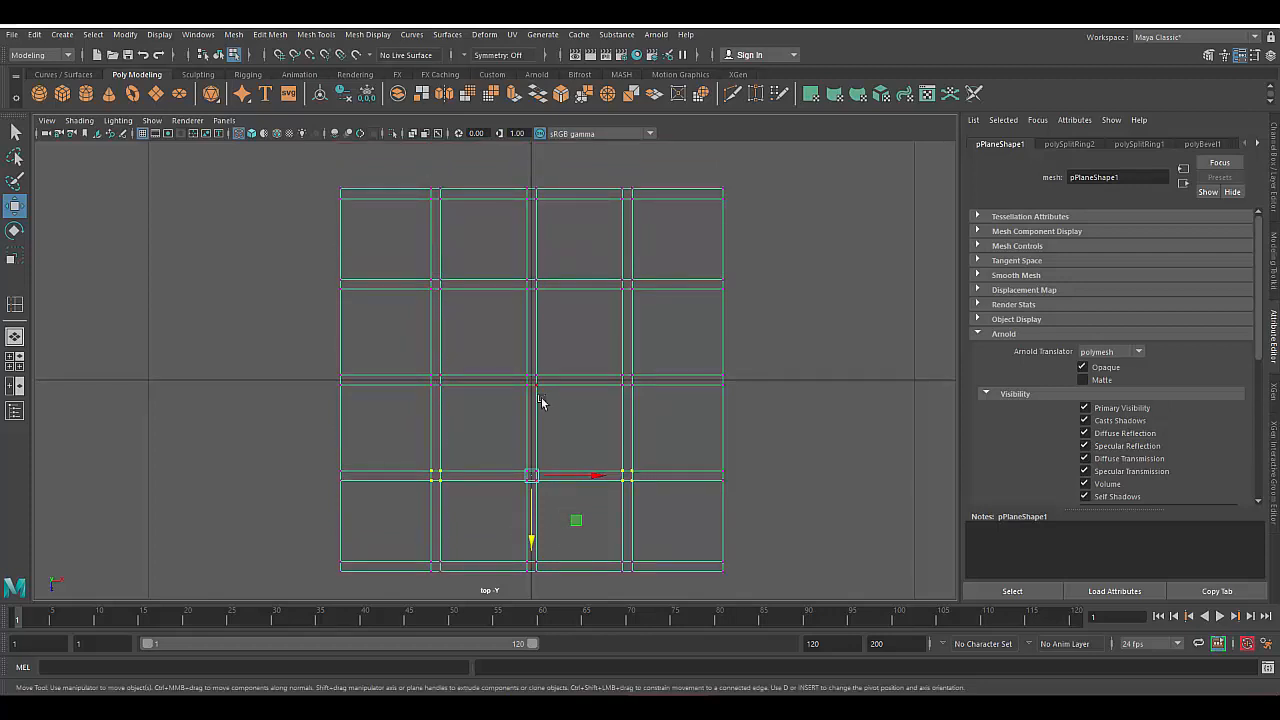
pyautogui.press('r')
# Try to scale the outer strips' junction vertices on the top and fourth bands outward along X, and undo it
pyautogui.moveTo(591, 334); pyautogui.dragTo(617, 343)
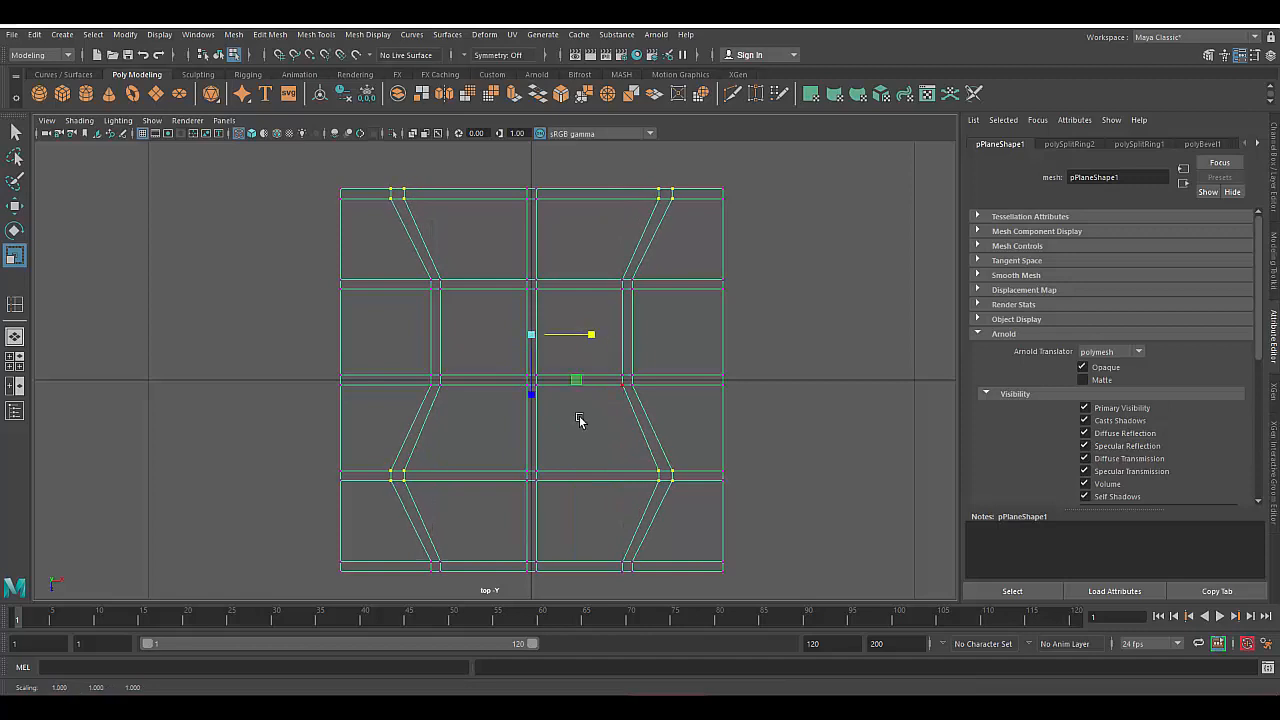
pyautogui.moveTo(418, 408); pyautogui.dragTo(463, 384)
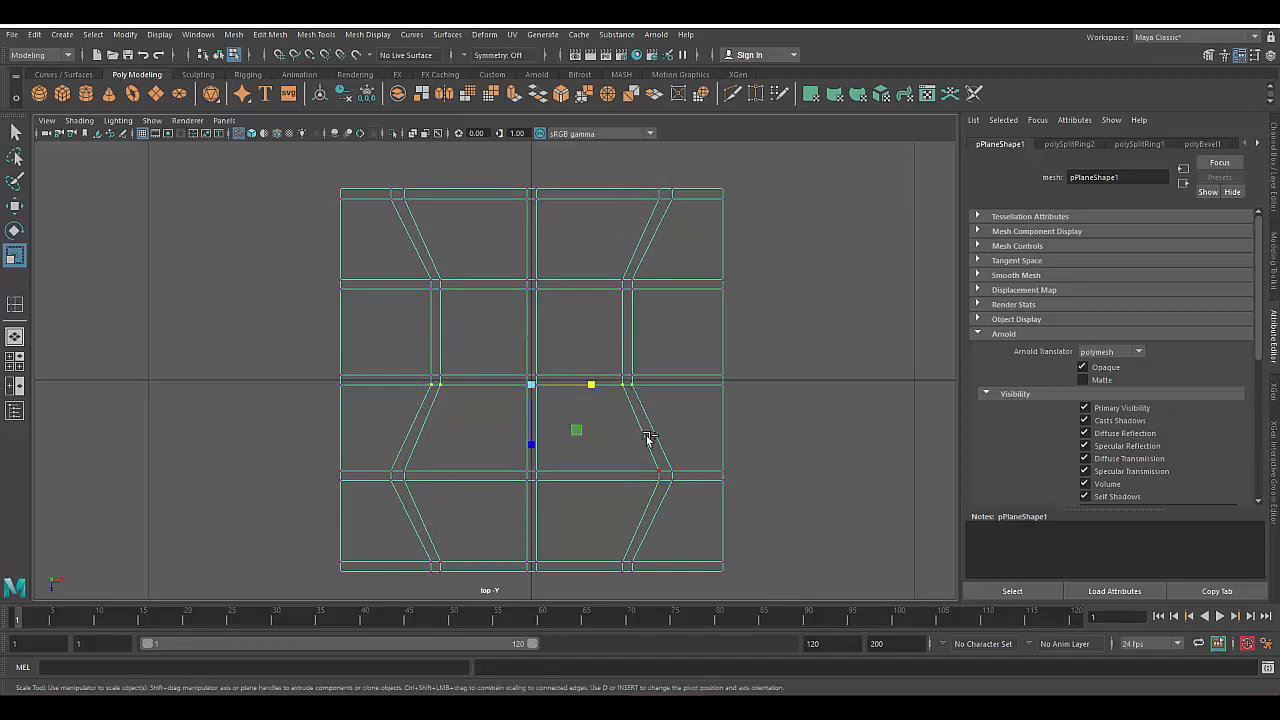
pyautogui.hotkey('ctrl', 'z')
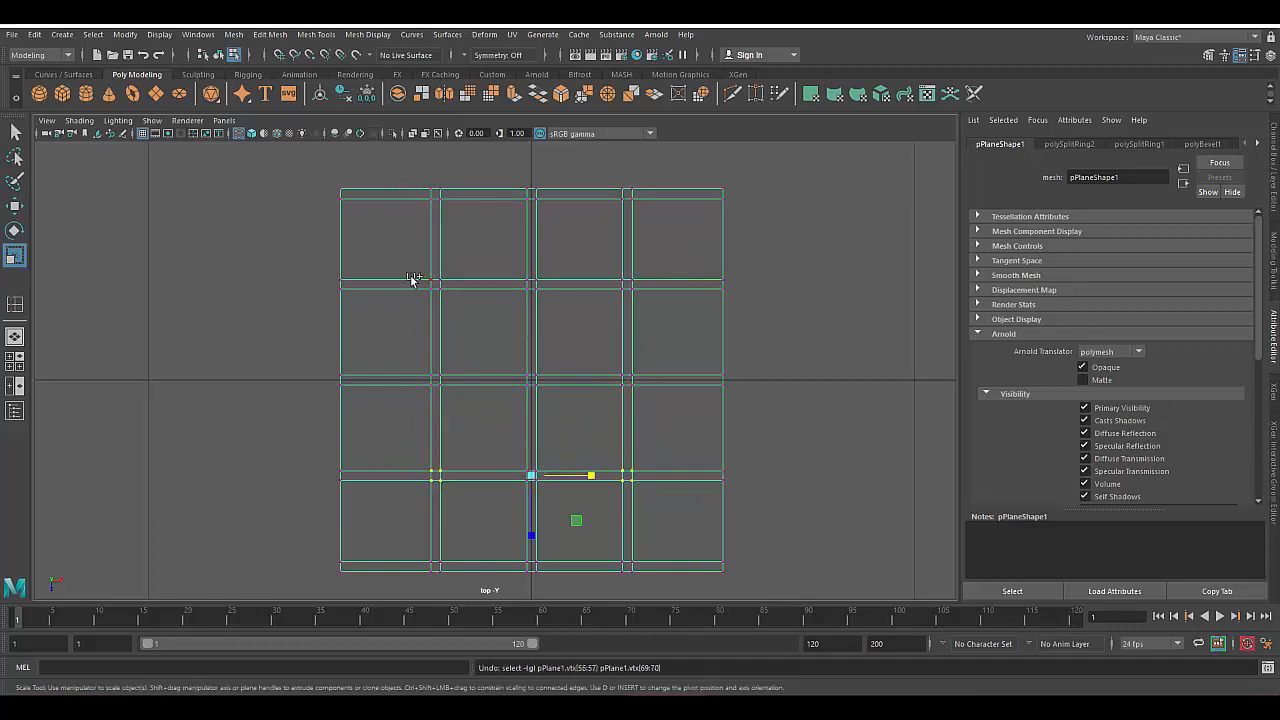
pyautogui.hotkey('ctrl', 'z')
# Scale the outer strips' junction vertices outward along X, by about 1.38 on the second and fourth bands, and also on the first and third bands' lower edges
pyautogui.moveTo(590, 380); pyautogui.dragTo(613, 383)
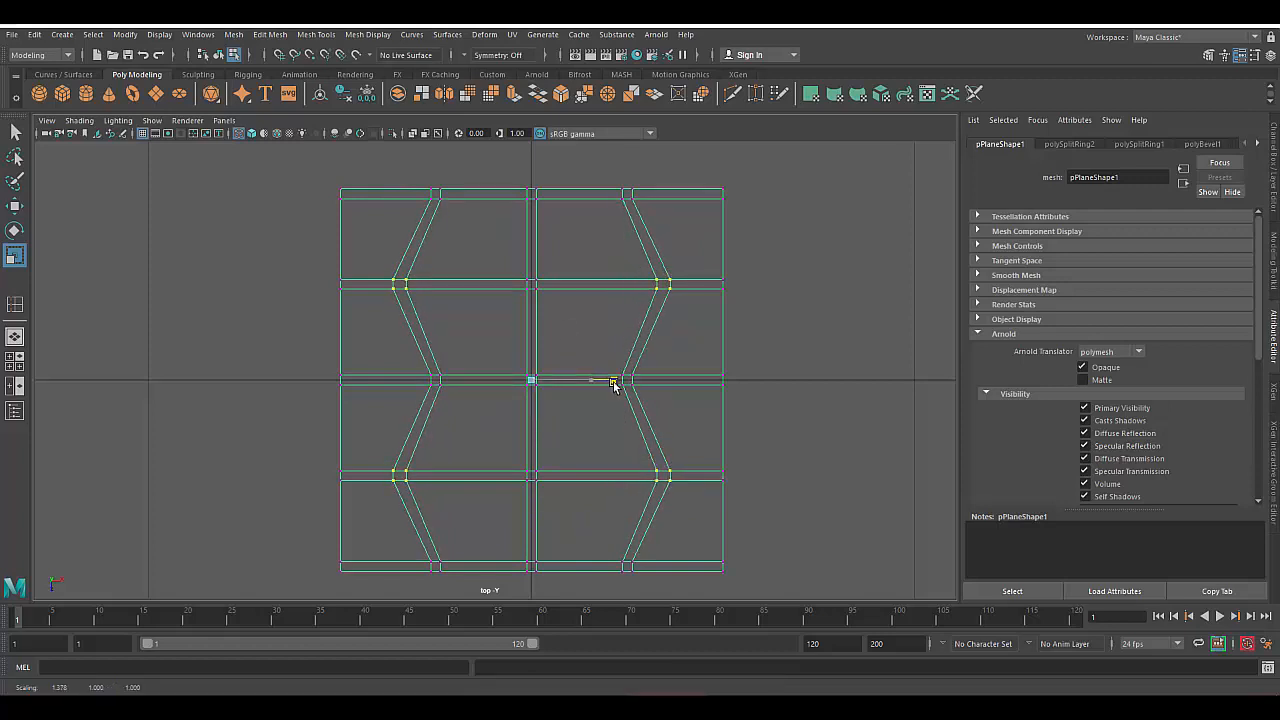
pyautogui.moveTo(413, 409); pyautogui.dragTo(463, 386)
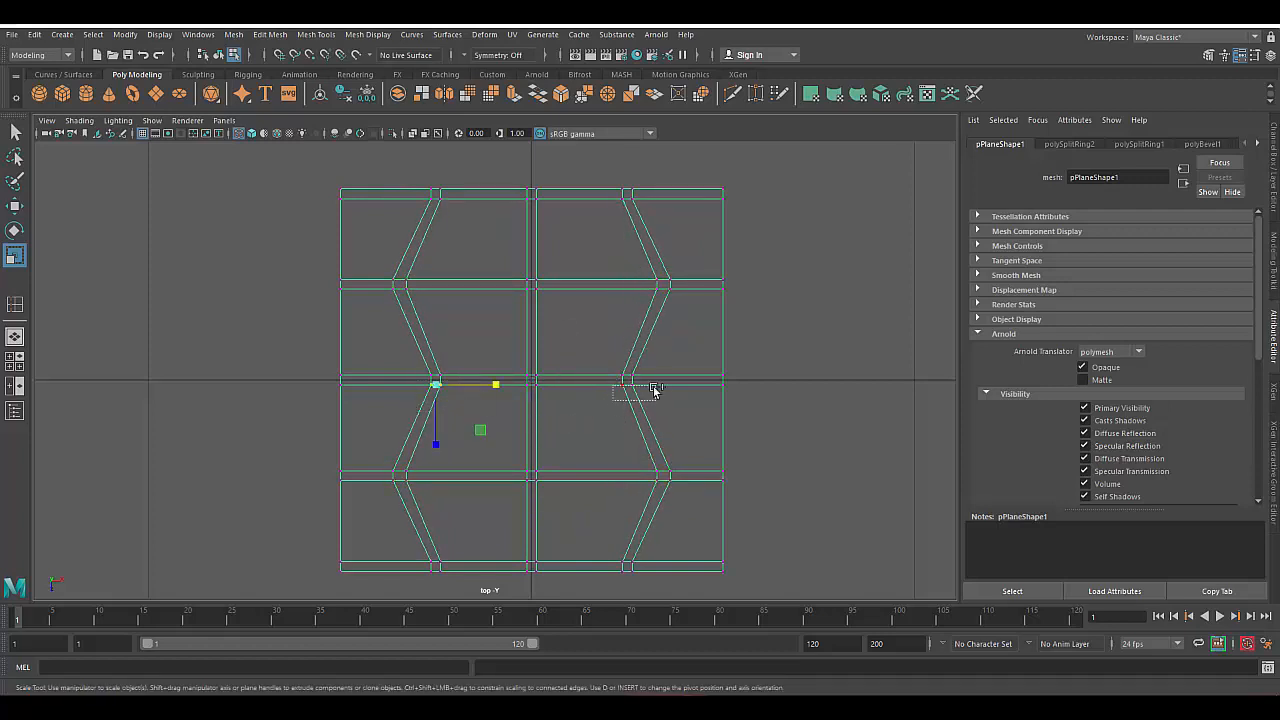
pyautogui.moveTo(591, 291); pyautogui.dragTo(628, 292)
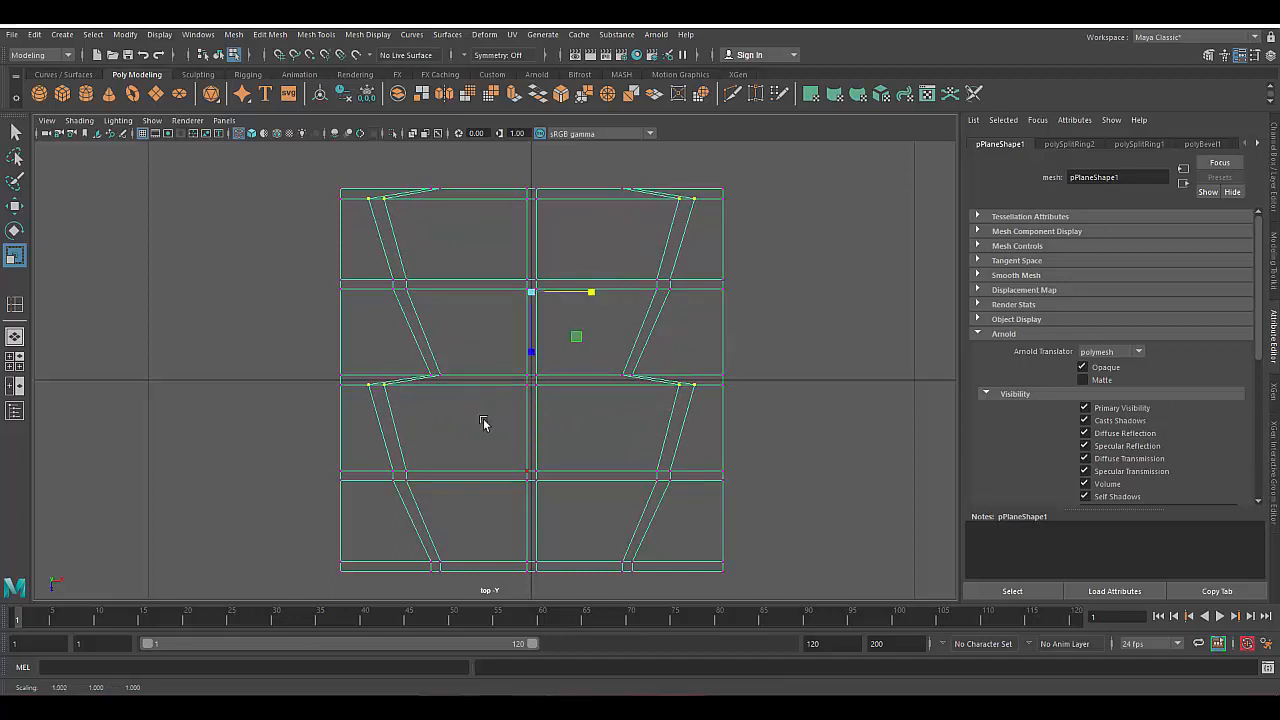
# Move the center strip's middle junction vertices about 0.11 to the left and its top junction vertices about 0.13 to the right
pyautogui.moveTo(516, 401); pyautogui.dragTo(571, 381)
pyautogui.press('w')
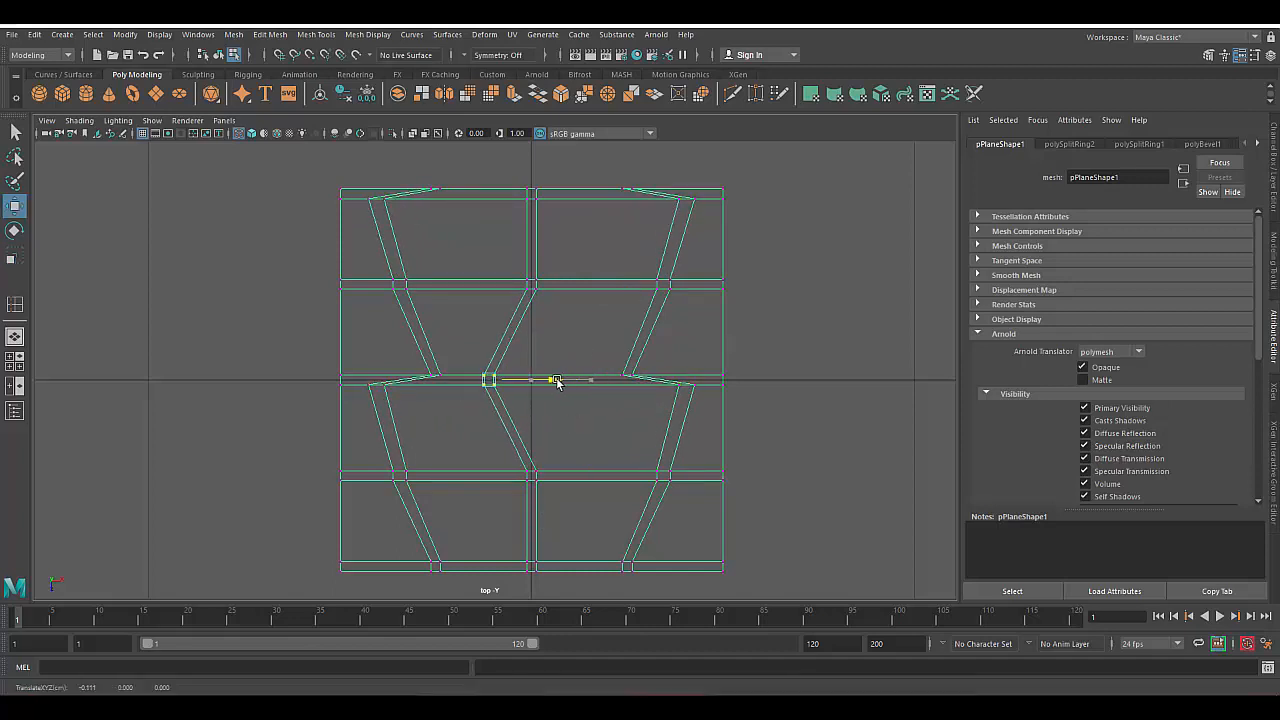
pyautogui.moveTo(517, 186); pyautogui.dragTo(637, 203)
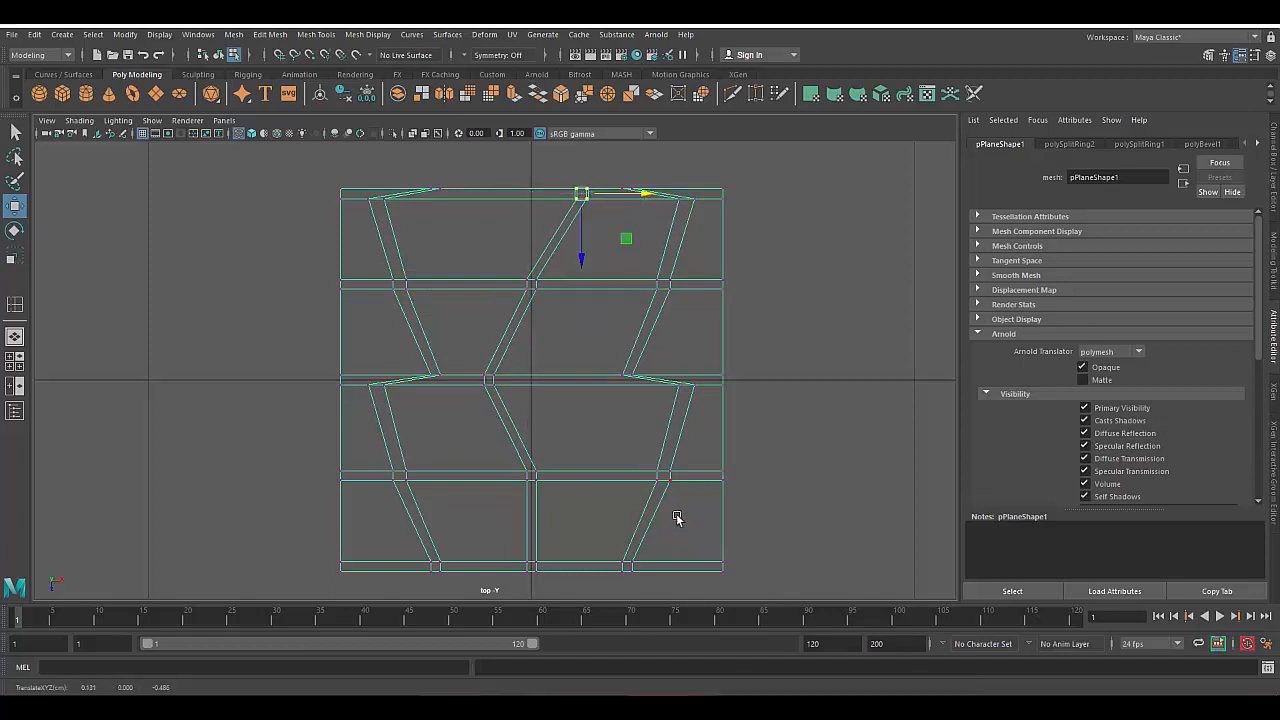
# Select the narrow faces of all five horizontal bands, both outer zigzag strips, and the center strip's first and third segments
pyautogui.moveTo(645, 332); pyautogui.dragTo(645, 369, button='right')
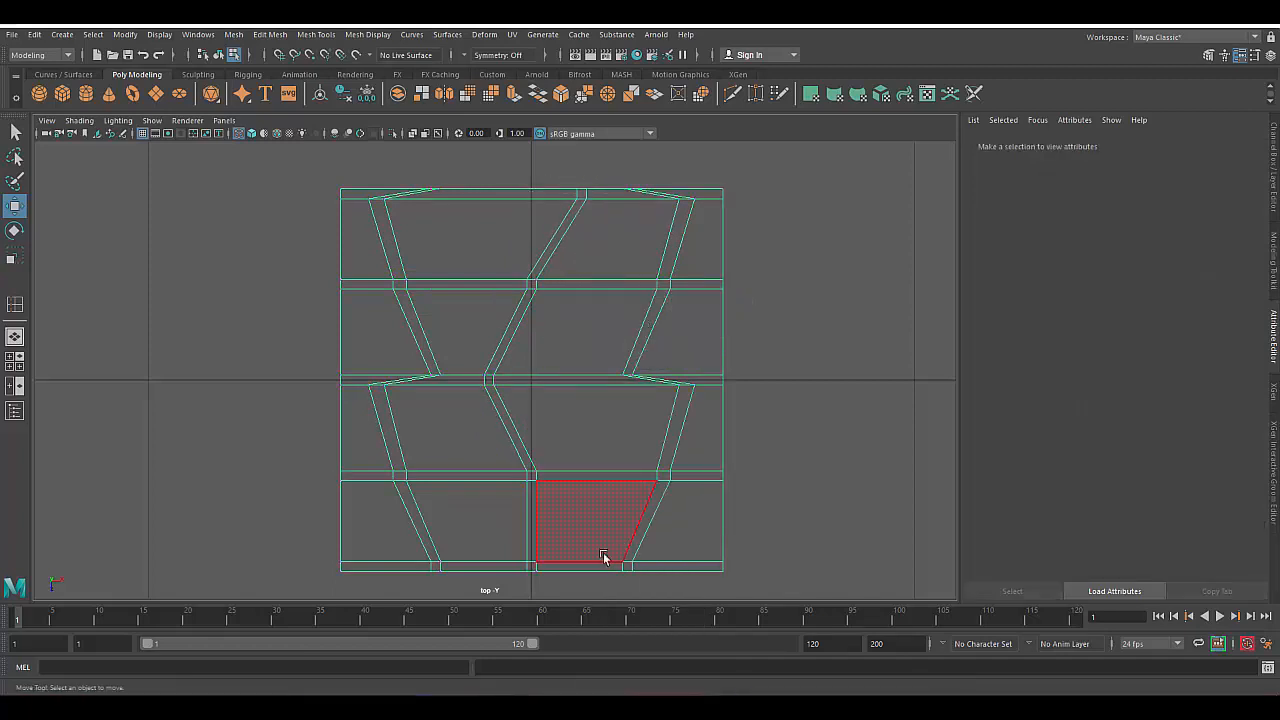
pyautogui.moveTo(620, 585); pyautogui.dragTo(716, 570)
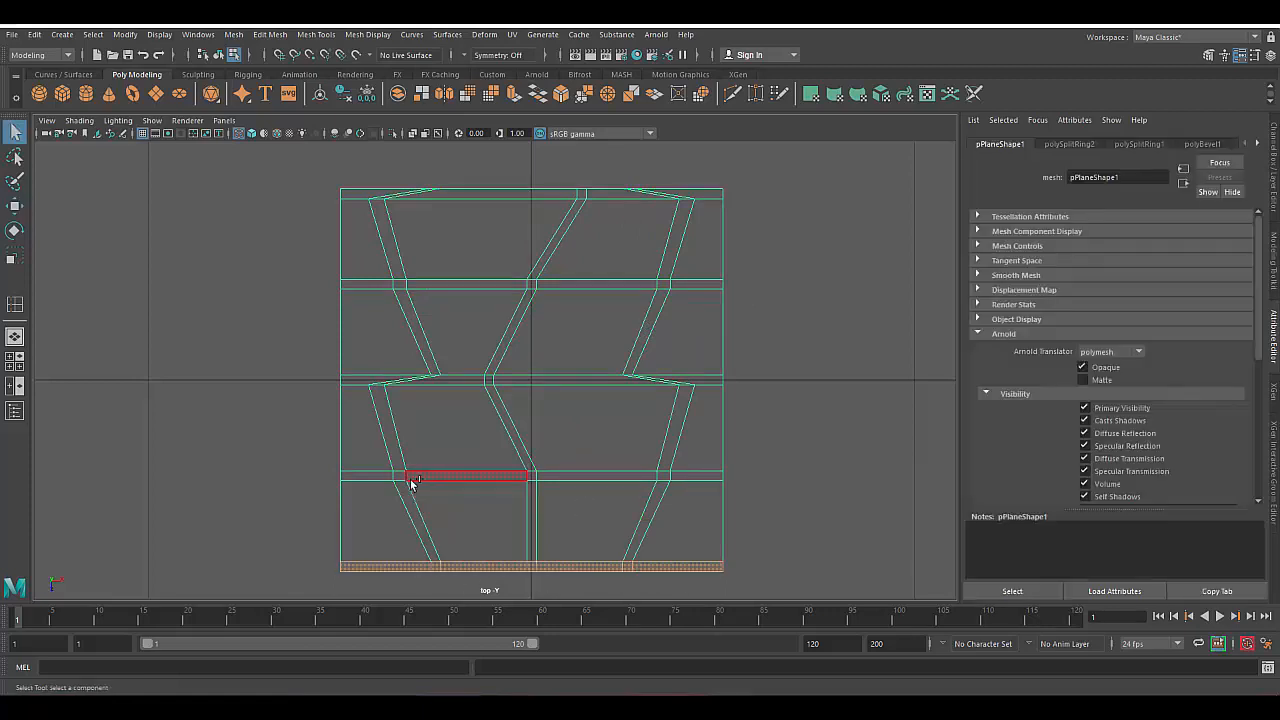
pyautogui.keyDown('shift'); pyautogui.moveTo(369, 472); pyautogui.dragTo(697, 477); pyautogui.keyUp('shift')
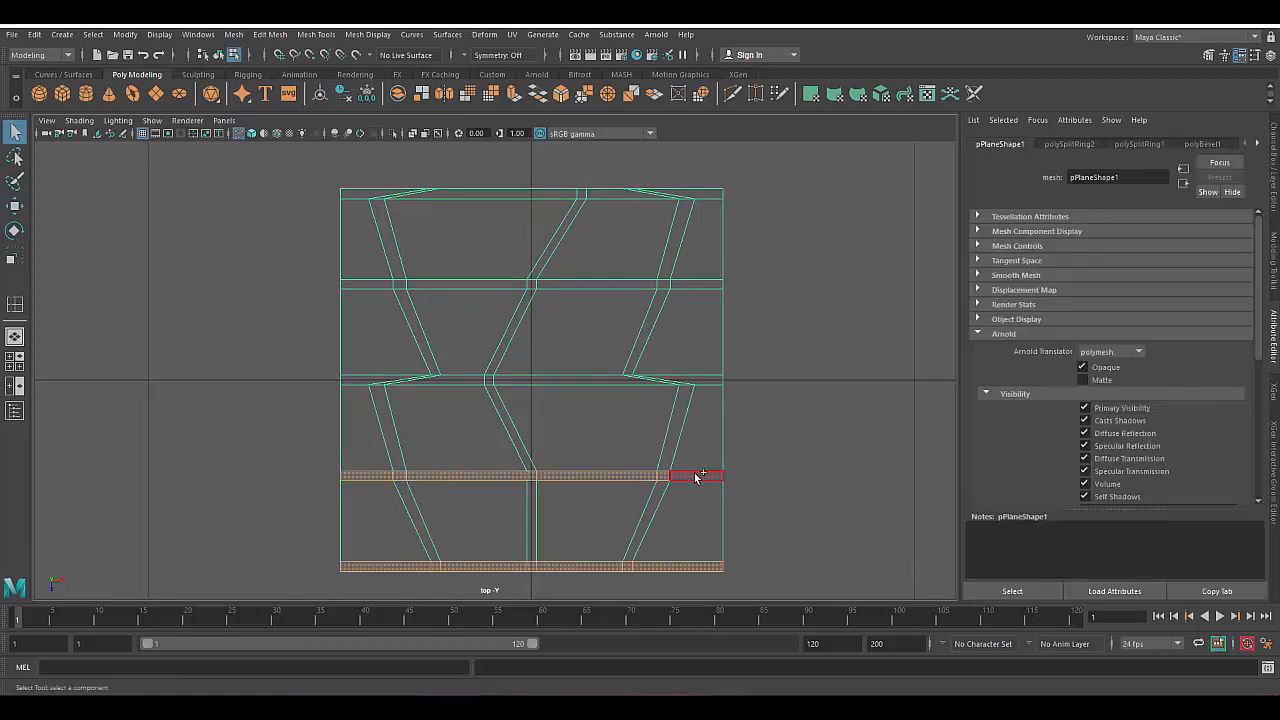
pyautogui.keyDown('shift'); pyautogui.doubleClick(700, 381); pyautogui.keyUp('shift')
pyautogui.keyDown('shift'); pyautogui.click(357, 286); pyautogui.keyUp('shift')
pyautogui.keyDown('shift'); pyautogui.doubleClick(702, 284); pyautogui.keyUp('shift')
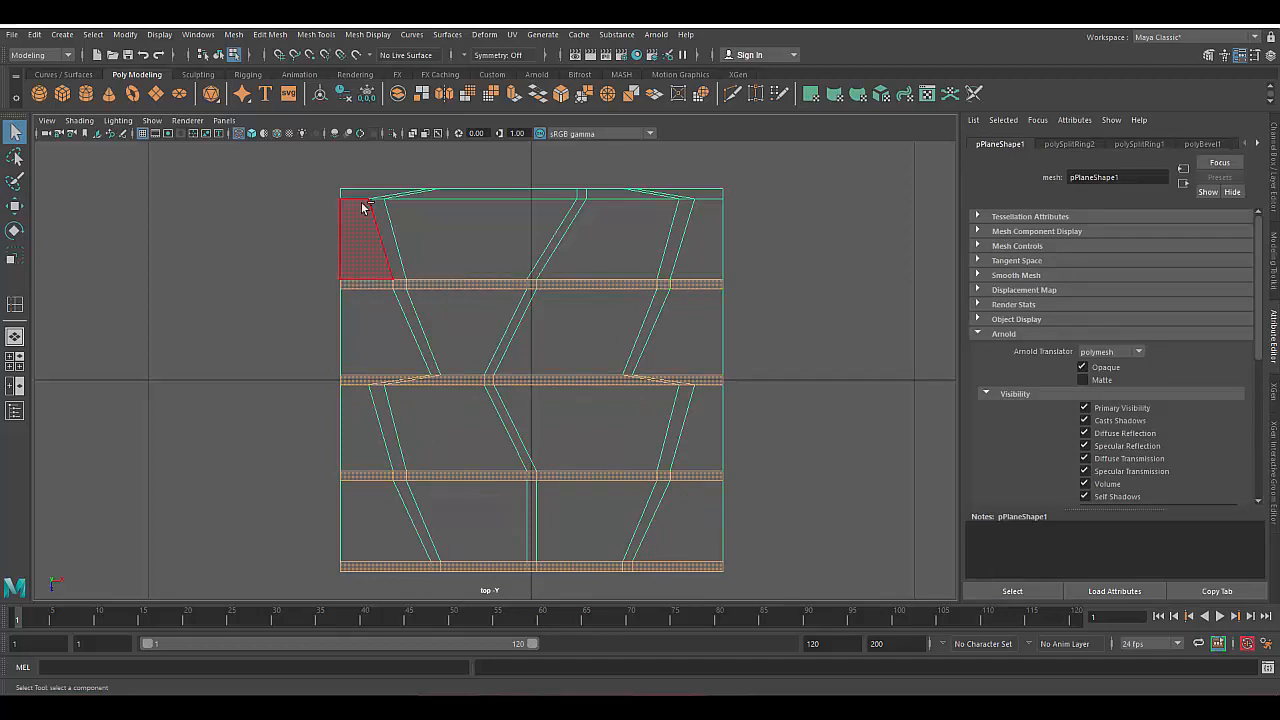
pyautogui.keyDown('shift'); pyautogui.click(360, 194); pyautogui.keyUp('shift')
pyautogui.keyDown('shift'); pyautogui.doubleClick(706, 193); pyautogui.keyUp('shift')
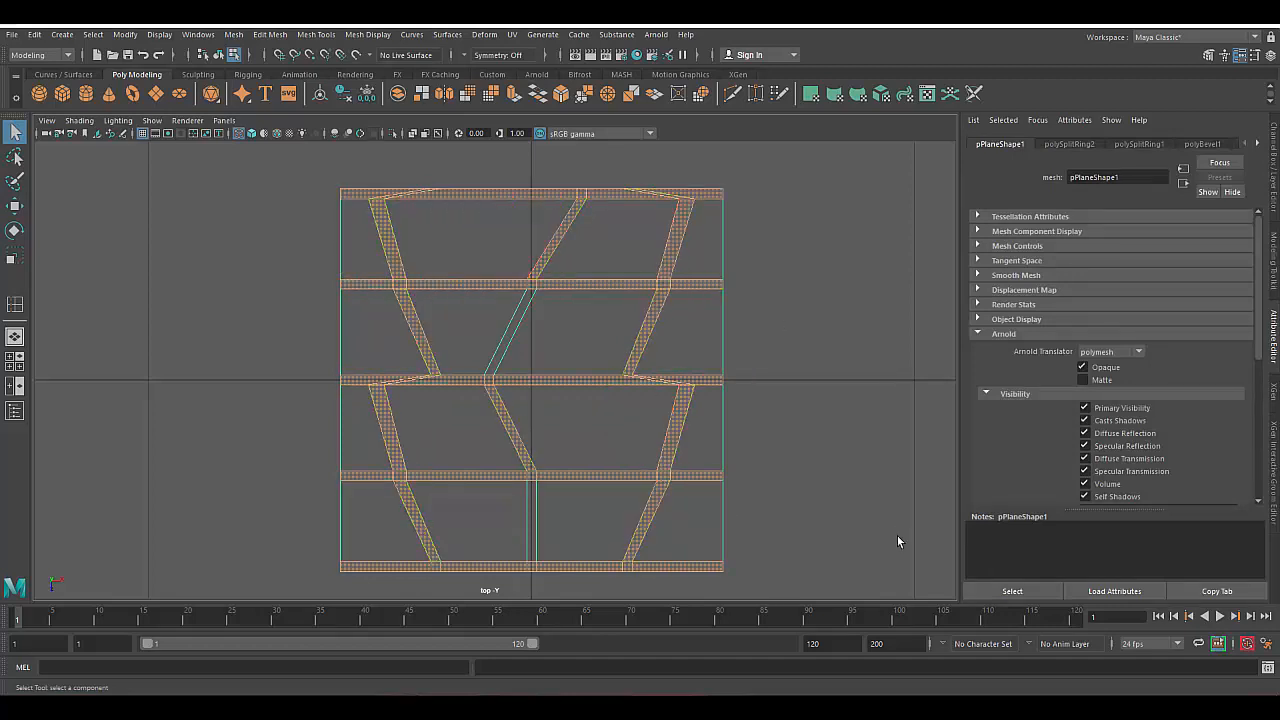
# Extrude the selected strip faces slightly downward in the shaded perspective view, and apply a second extrusion to them
pyautogui.press('space')
pyautogui.press('space')
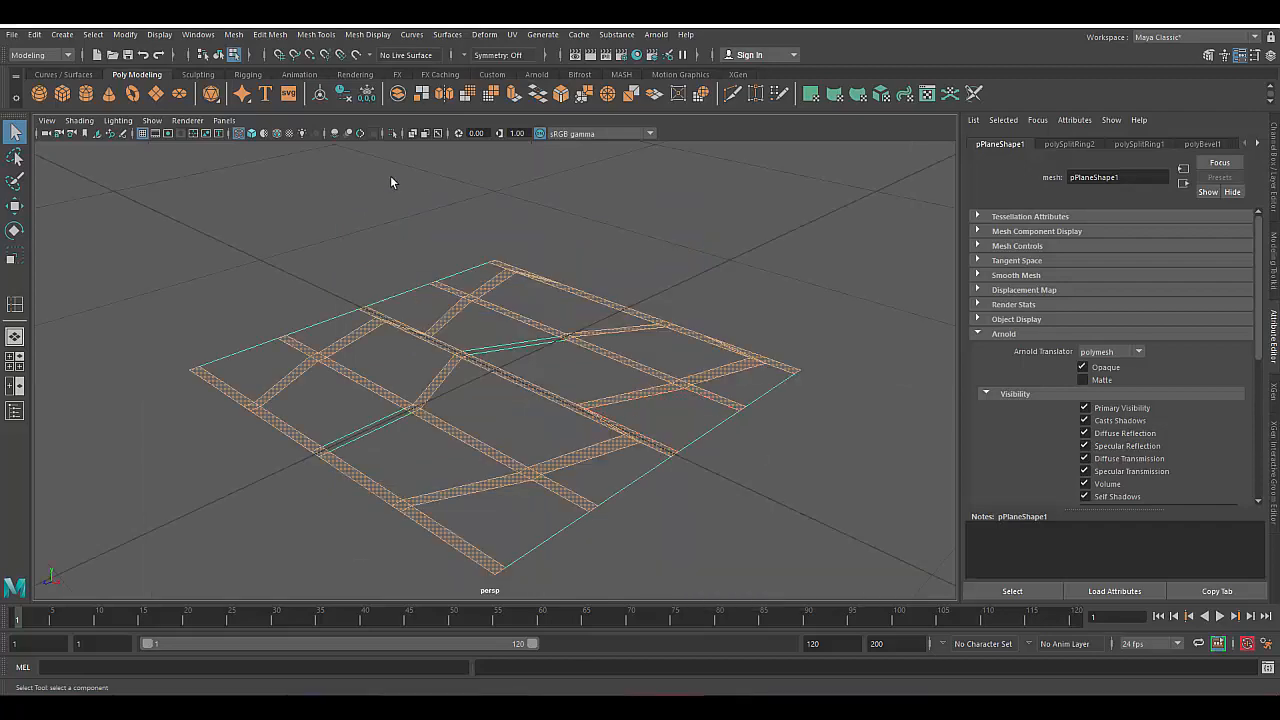
pyautogui.click(253, 133)
pyautogui.scroll(3, 514, 497)
pyautogui.keyDown('alt'); pyautogui.moveTo(556, 479); pyautogui.dragTo(554, 441, button='middle'); pyautogui.keyUp('alt')
pyautogui.click(514, 94)
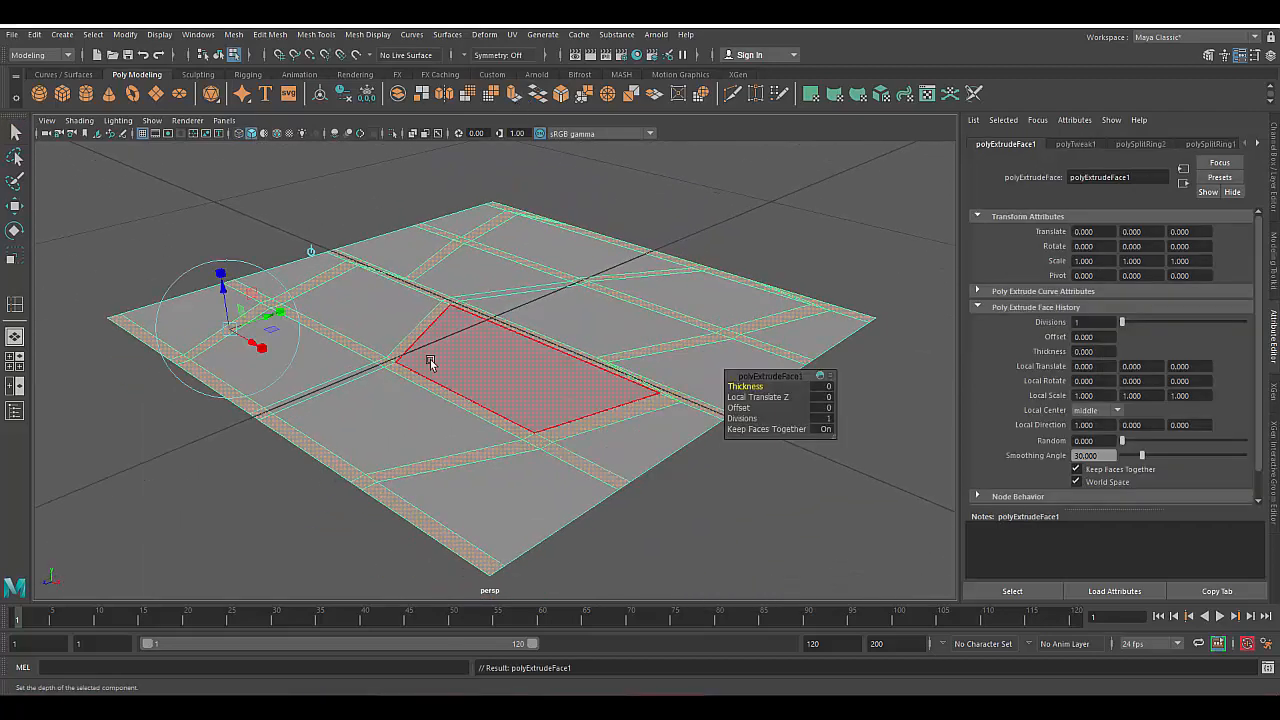
pyautogui.moveTo(223, 286); pyautogui.dragTo(224, 296)
pyautogui.click(514, 94)
pyautogui.moveTo(618, 312); pyautogui.dragTo(680, 275, button='right')
pyautogui.click(740, 500)
# Display the mesh wireframe over the shaded grooved plane for a close view of its near edge
pyautogui.keyDown('alt'); pyautogui.moveTo(740, 500); pyautogui.dragTo(643, 486); pyautogui.keyUp('alt')
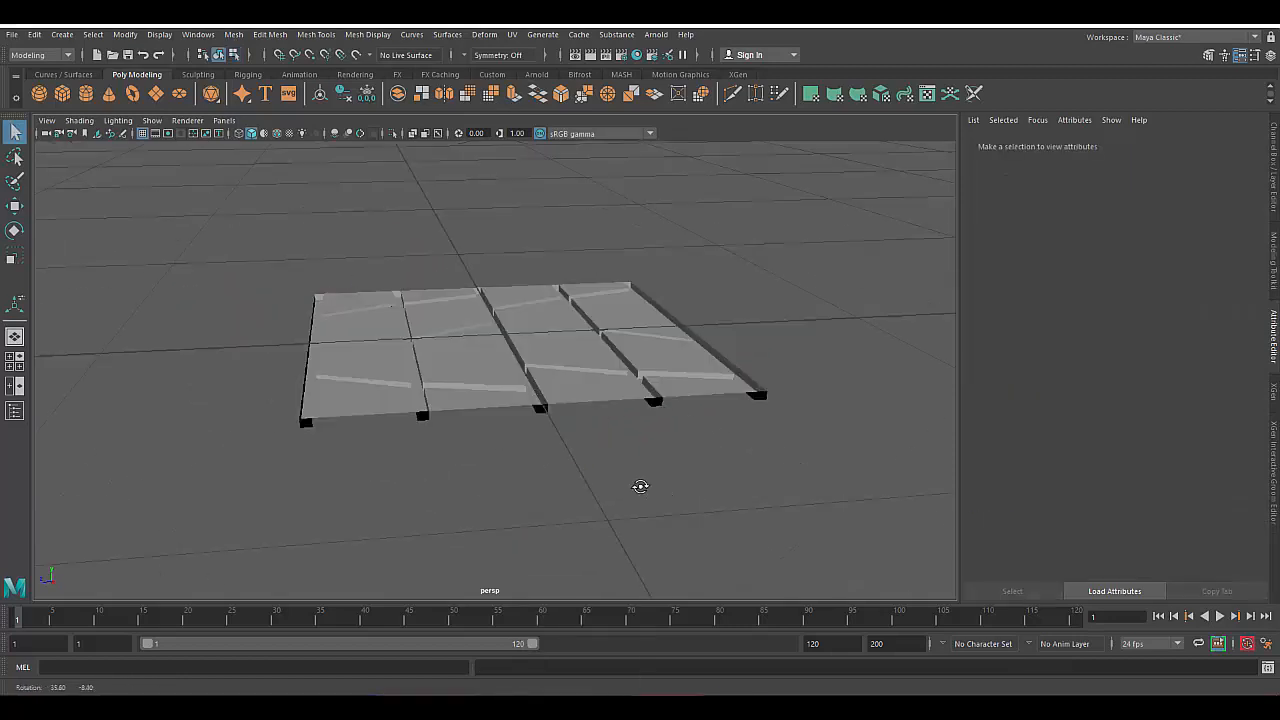
pyautogui.scroll(3, 600, 480)
pyautogui.click(277, 133)
pyautogui.scroll(3, 400, 400)
pyautogui.keyDown('alt'); pyautogui.moveTo(400, 400); pyautogui.dragTo(450, 400); pyautogui.keyUp('alt')
pyautogui.keyDown('alt'); pyautogui.moveTo(450, 400); pyautogui.dragTo(463, 376, button='middle'); pyautogui.keyUp('alt')
# Insert an edge loop along the outermost groove at the plane's near corner, and check the smoothed preview
pyautogui.click(315, 34)
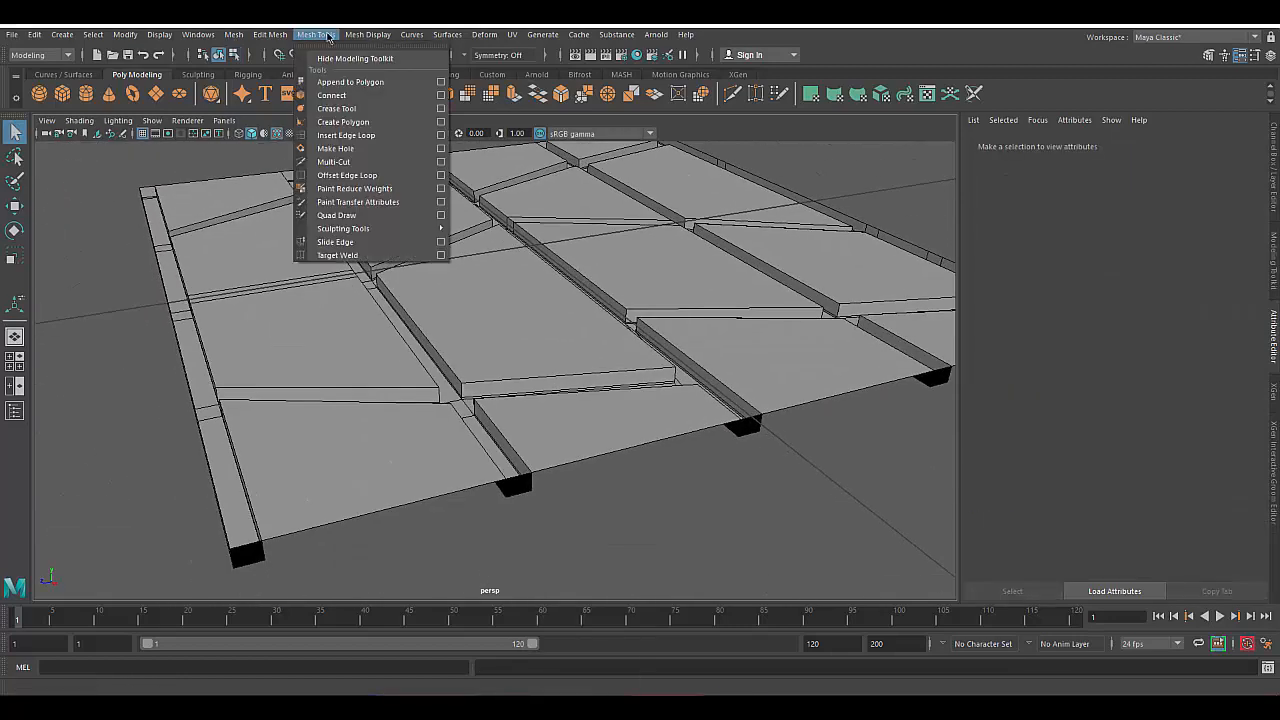
pyautogui.click(45, 95)
pyautogui.click(543, 390)
pyautogui.click(334, 35)
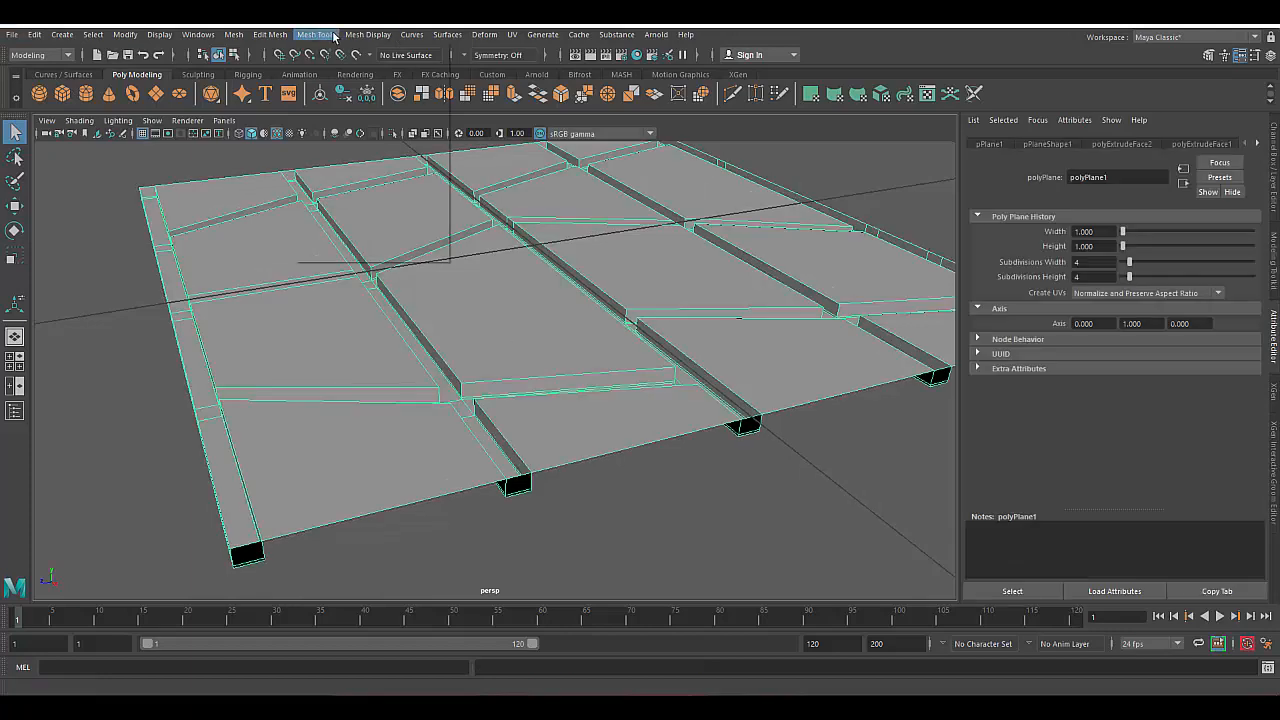
pyautogui.click(374, 148)
pyautogui.keyDown('alt'); pyautogui.moveTo(405, 486); pyautogui.dragTo(450, 492); pyautogui.keyUp('alt')
pyautogui.keyDown('alt'); pyautogui.moveTo(345, 535); pyautogui.dragTo(414, 480, button='middle'); pyautogui.keyUp('alt')
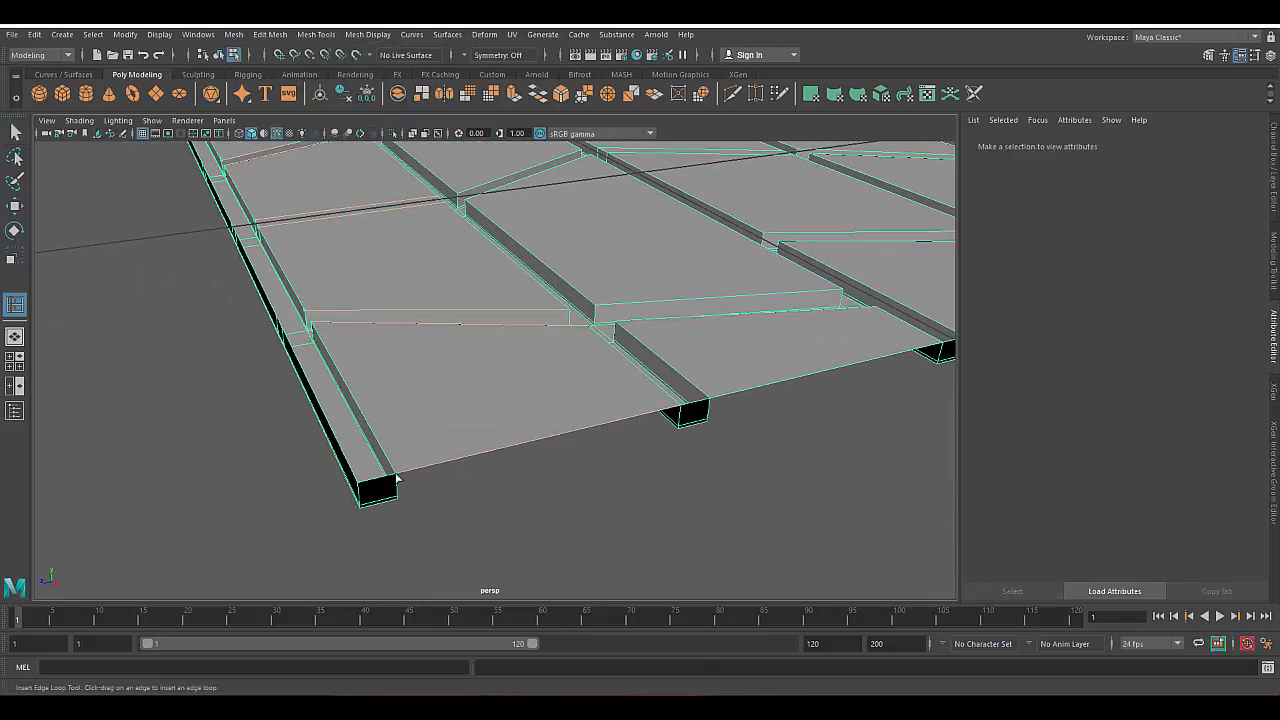
pyautogui.press('3')
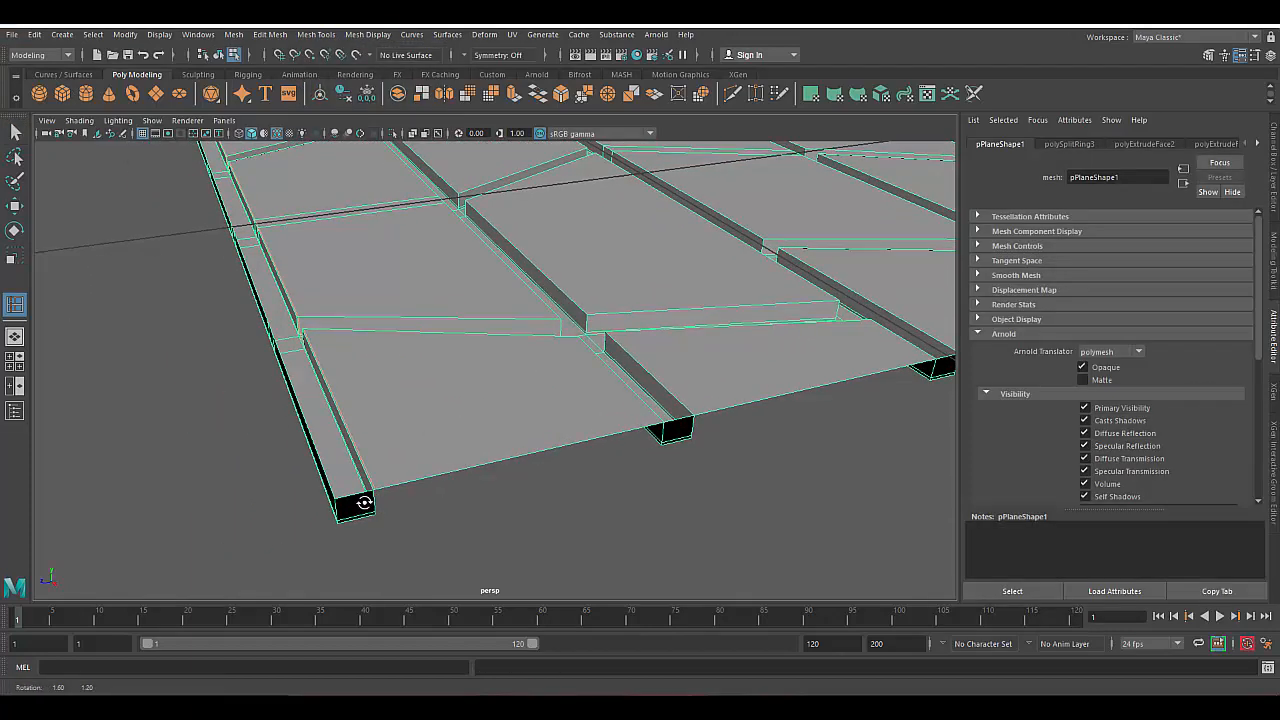
pyautogui.press('1')
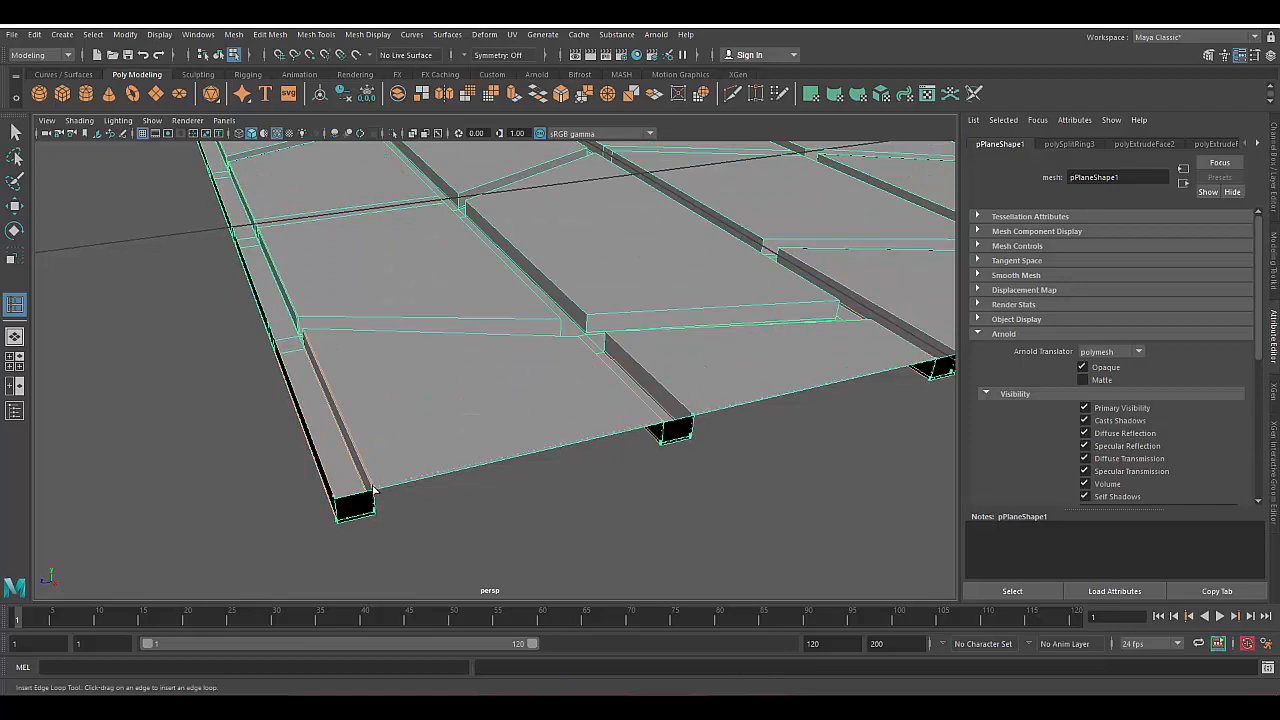
# Insert edge loops along the outermost groove at the plane's opposite near corner and check the smoothed preview
pyautogui.keyDown('alt'); pyautogui.moveTo(372, 490); pyautogui.dragTo(199, 476); pyautogui.keyUp('alt')
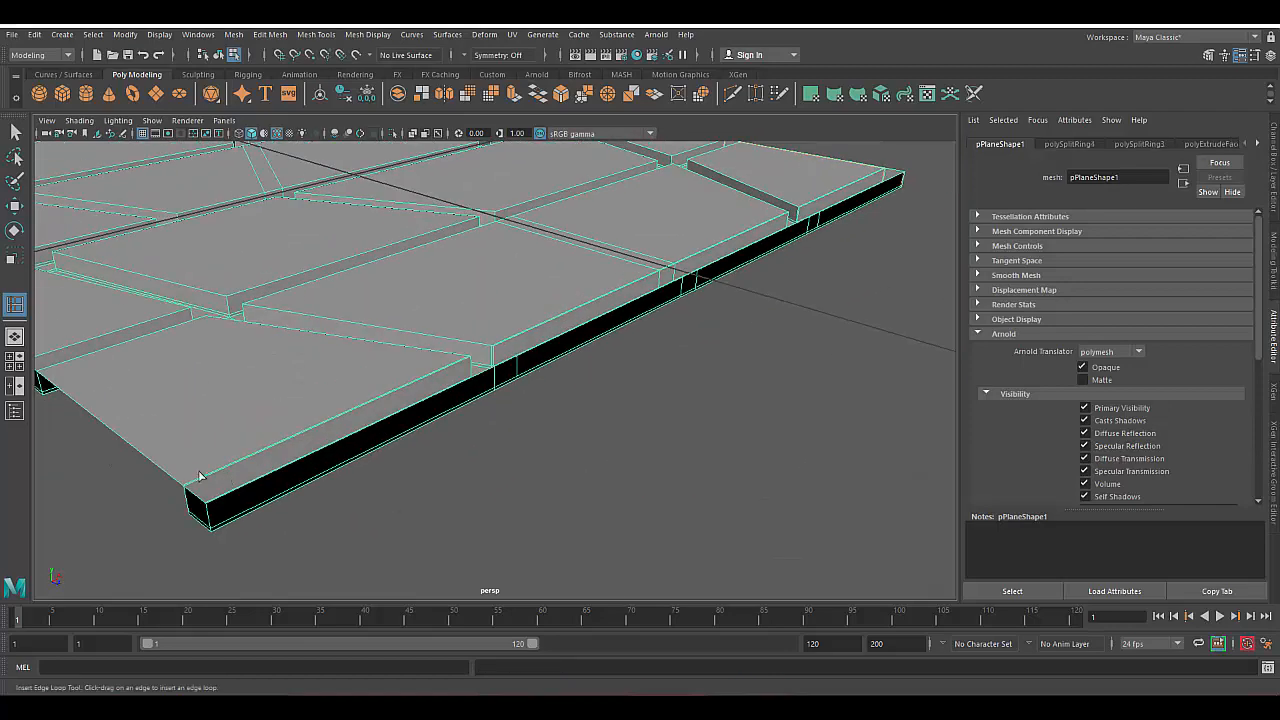
pyautogui.click(186, 490)
pyautogui.press('3')
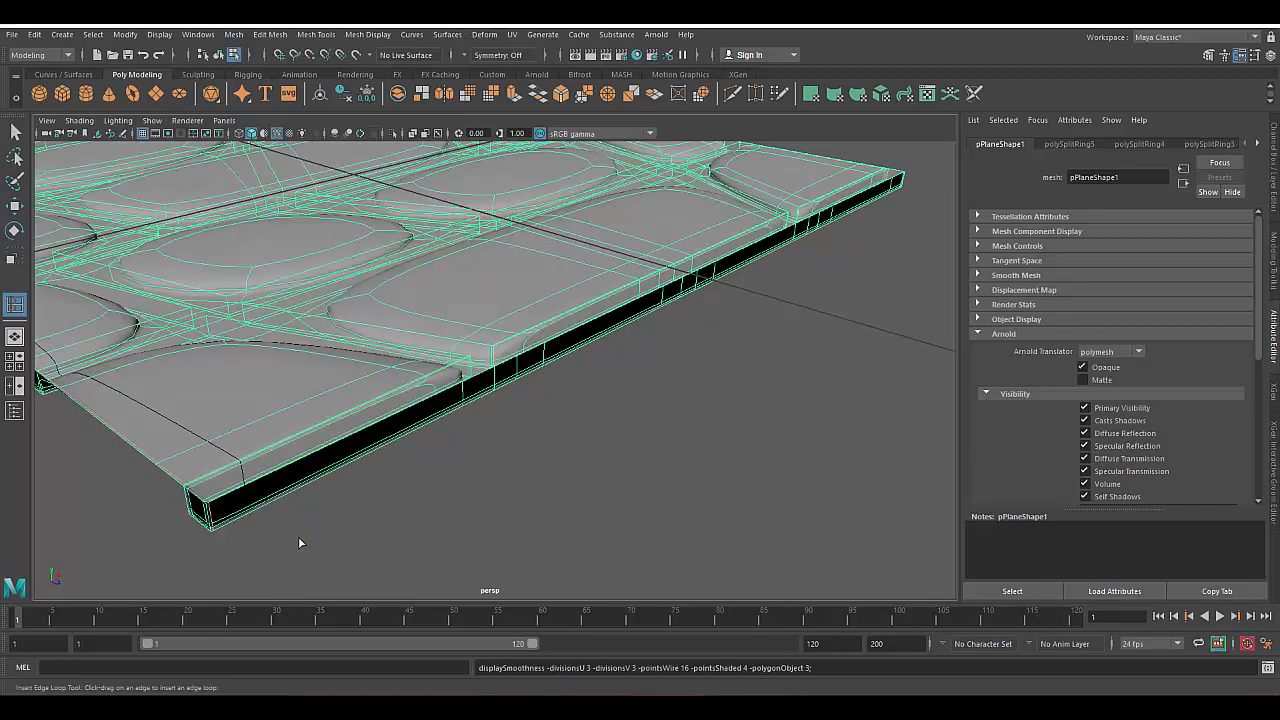
pyautogui.press('1')
# Insert supporting edge loops beside the remaining lengthwise grooves at their open ends, including the outer corners of both border grooves
pyautogui.keyDown('alt'); pyautogui.moveTo(298, 536); pyautogui.dragTo(417, 510); pyautogui.keyUp('alt')
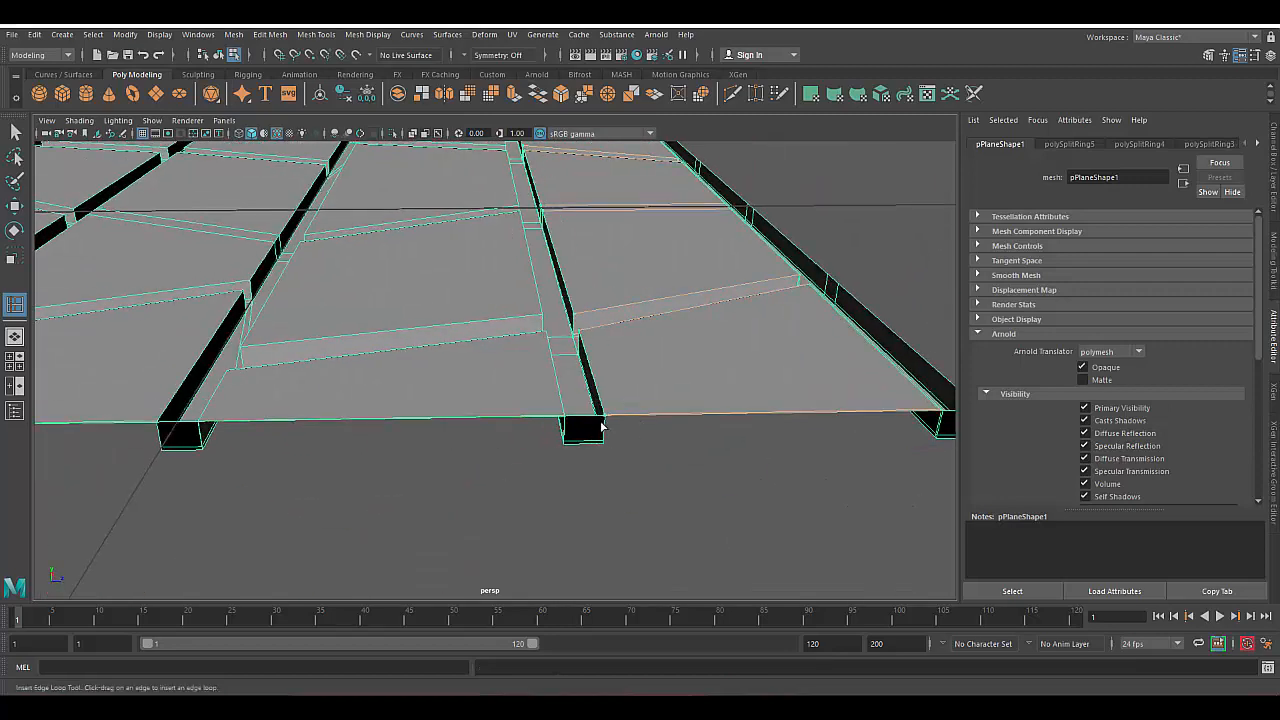
pyautogui.keyDown('alt'); pyautogui.moveTo(561, 425); pyautogui.dragTo(457, 487, button='middle'); pyautogui.keyUp('alt')
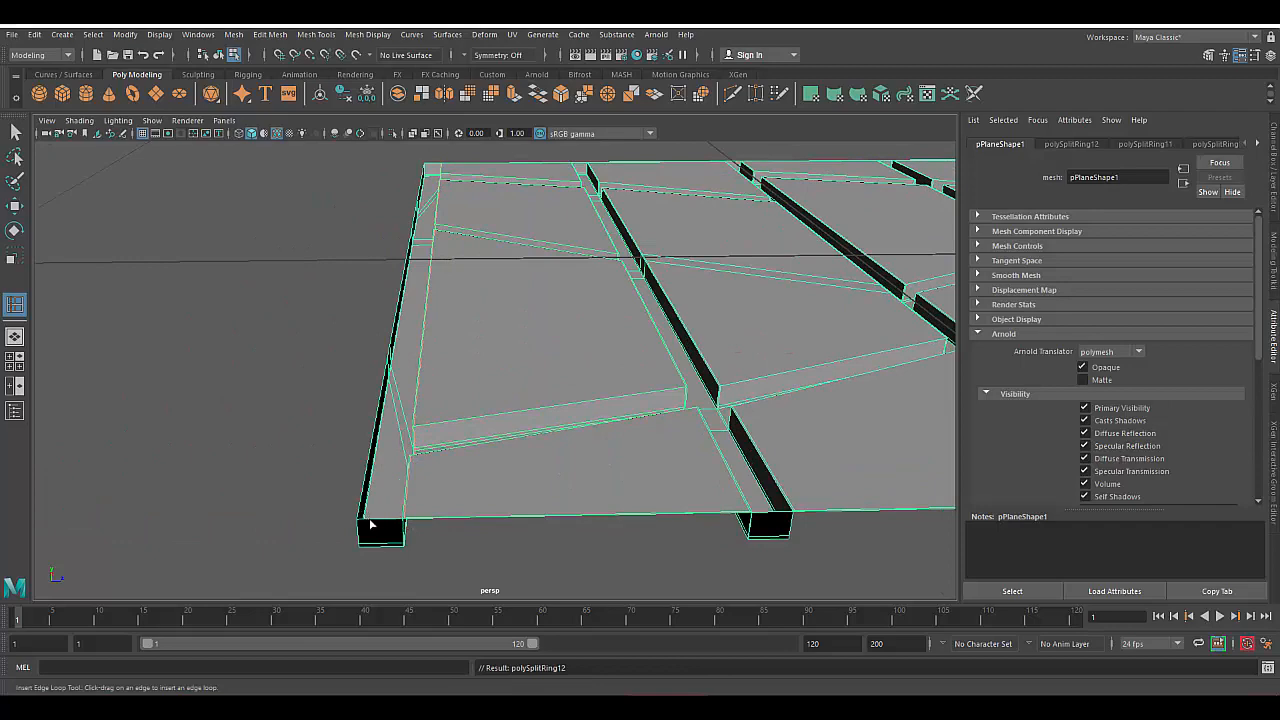
pyautogui.keyDown('alt'); pyautogui.moveTo(370, 524); pyautogui.dragTo(523, 527, button='middle'); pyautogui.keyUp('alt')
pyautogui.moveTo(513, 521); pyautogui.dragTo(510, 517)
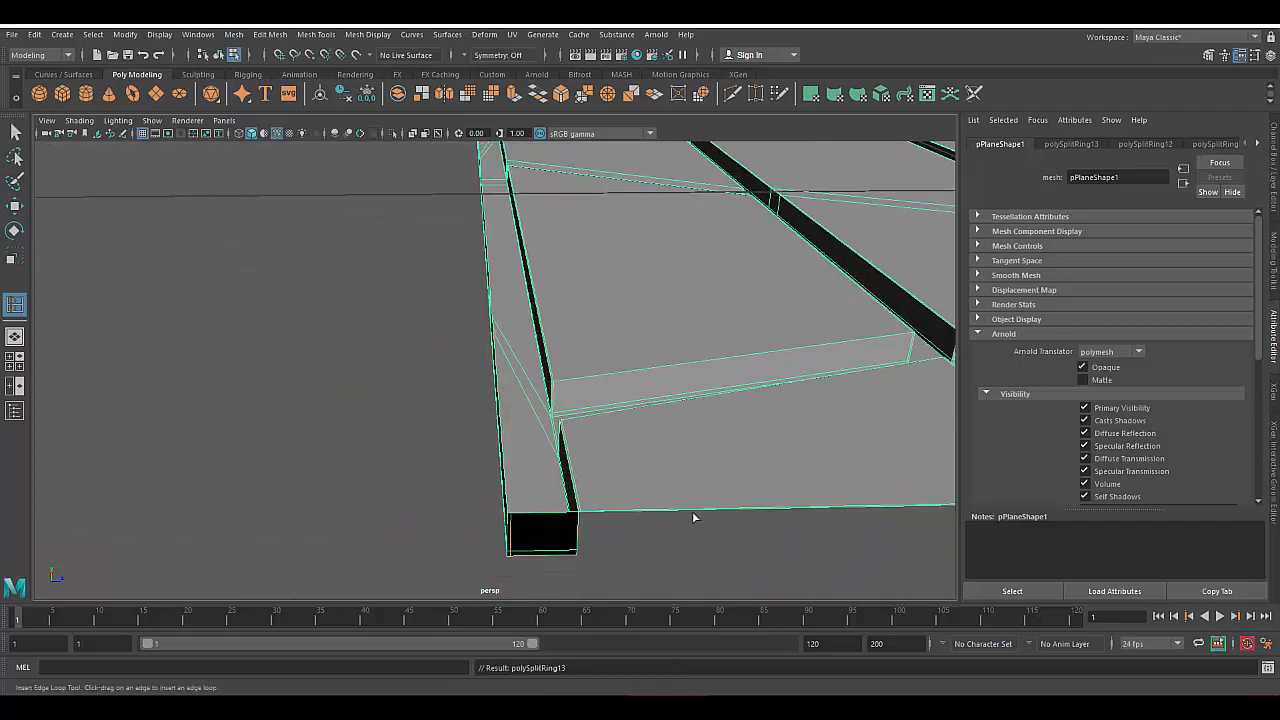
pyautogui.keyDown('alt'); pyautogui.moveTo(694, 517); pyautogui.dragTo(562, 470, button='middle'); pyautogui.keyUp('alt')
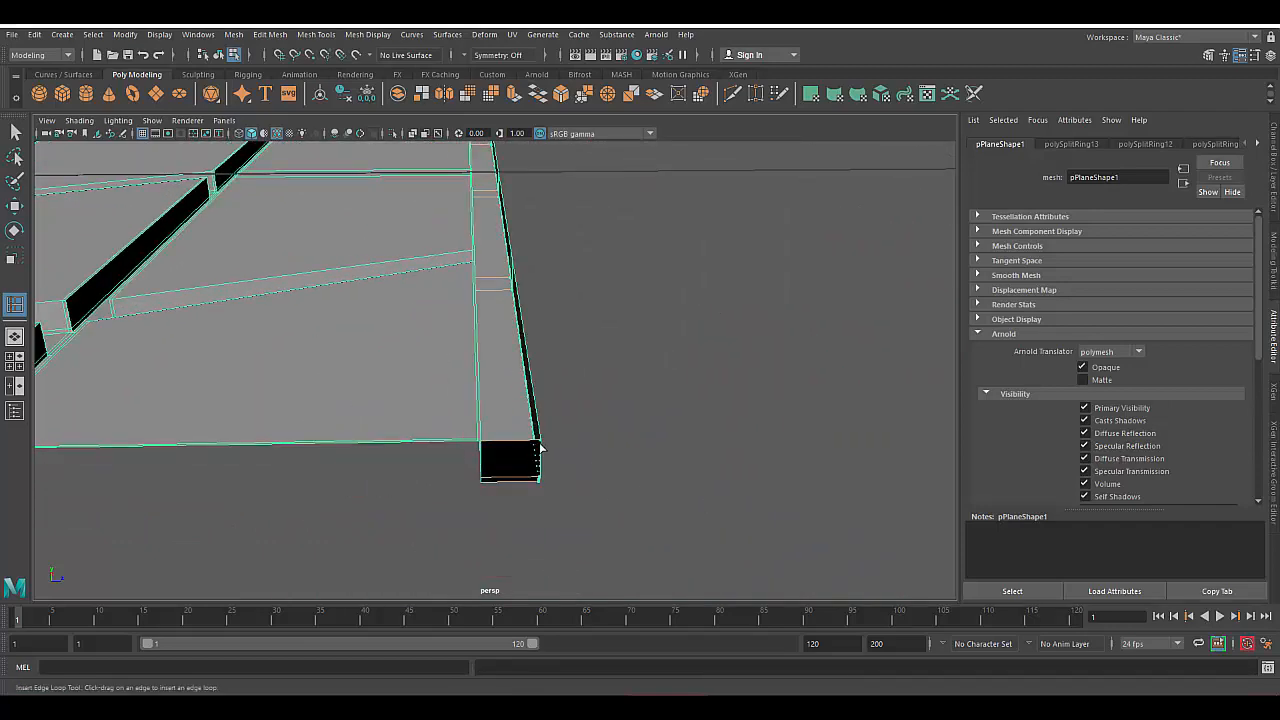
pyautogui.moveTo(541, 448); pyautogui.dragTo(541, 447)
# Insert supporting edge loops on both sides of the slanted cross grooves along the plane's outer side
pyautogui.keyDown('alt'); pyautogui.moveTo(584, 486); pyautogui.dragTo(450, 490); pyautogui.keyUp('alt')
pyautogui.keyDown('alt'); pyautogui.moveTo(450, 490); pyautogui.dragTo(577, 466, button='right'); pyautogui.keyUp('alt')
pyautogui.keyDown('alt'); pyautogui.moveTo(577, 466); pyautogui.dragTo(513, 521); pyautogui.keyUp('alt')
pyautogui.press('1')
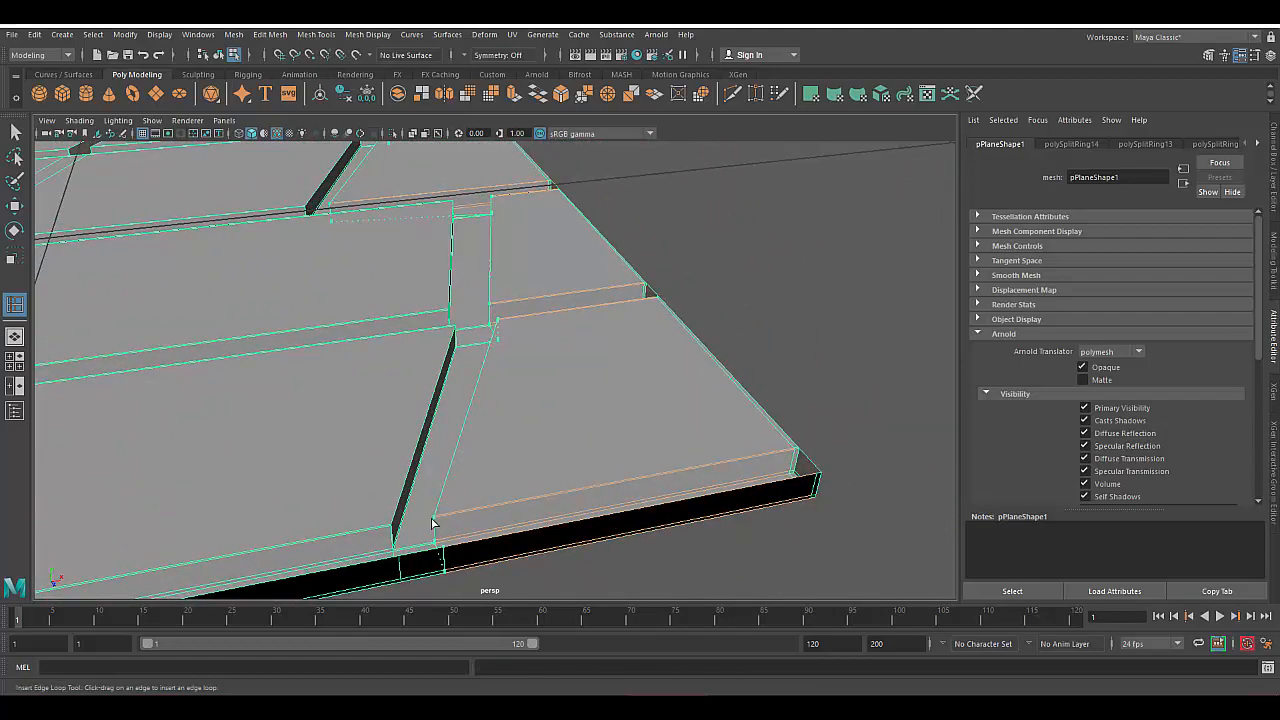
pyautogui.click(390, 528)
pyautogui.keyDown('alt'); pyautogui.moveTo(390, 528); pyautogui.dragTo(514, 466, button='middle'); pyautogui.keyUp('alt')
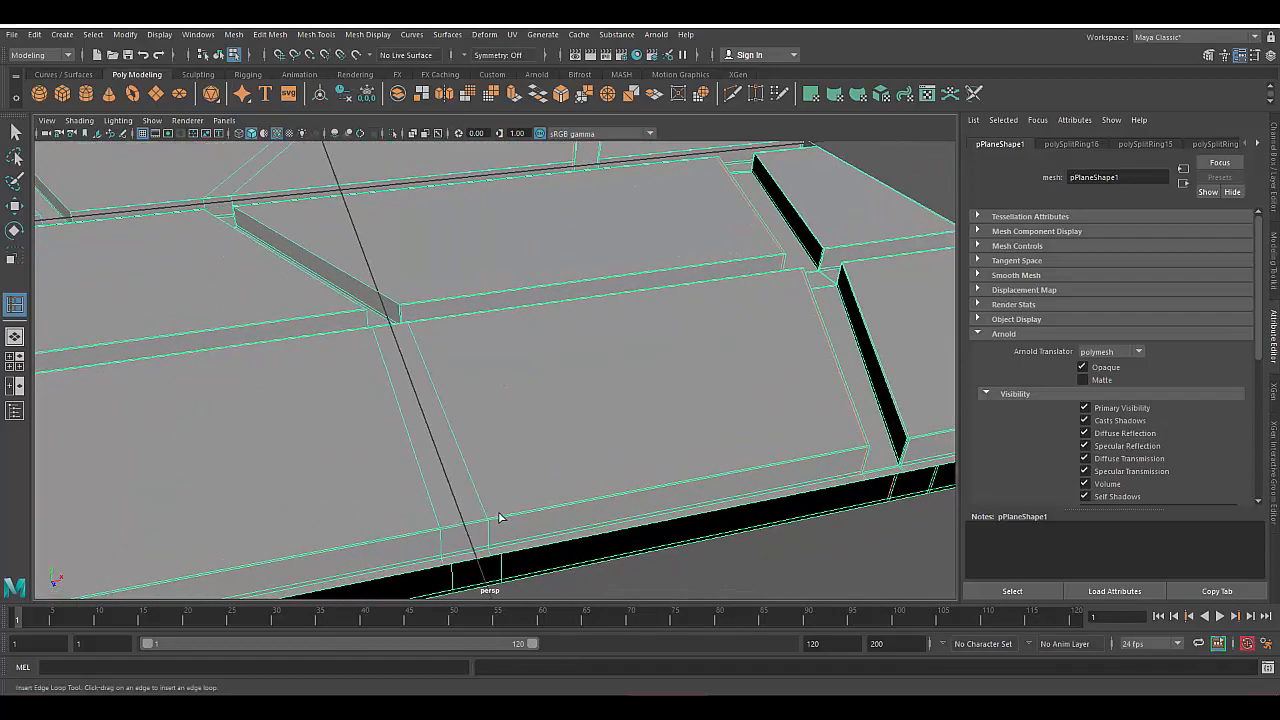
pyautogui.click(437, 535)
pyautogui.keyDown('alt'); pyautogui.moveTo(437, 535); pyautogui.dragTo(463, 492); pyautogui.keyUp('alt')
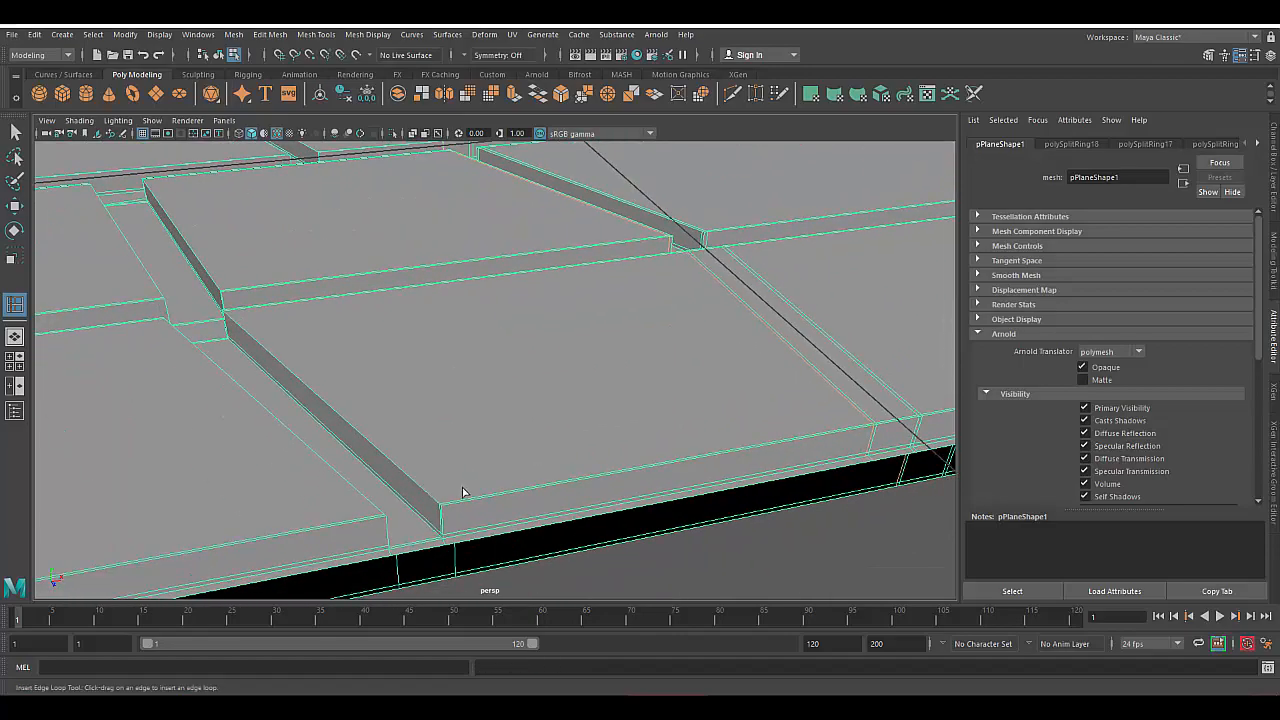
pyautogui.click(386, 521)
# Leave edge loop insertion and hide the wireframe overlay and the grid in the perspective view
pyautogui.keyDown('alt'); pyautogui.moveTo(386, 521); pyautogui.dragTo(7, 187); pyautogui.keyUp('alt')
pyautogui.click(10, 201)
pyautogui.click(420, 205)
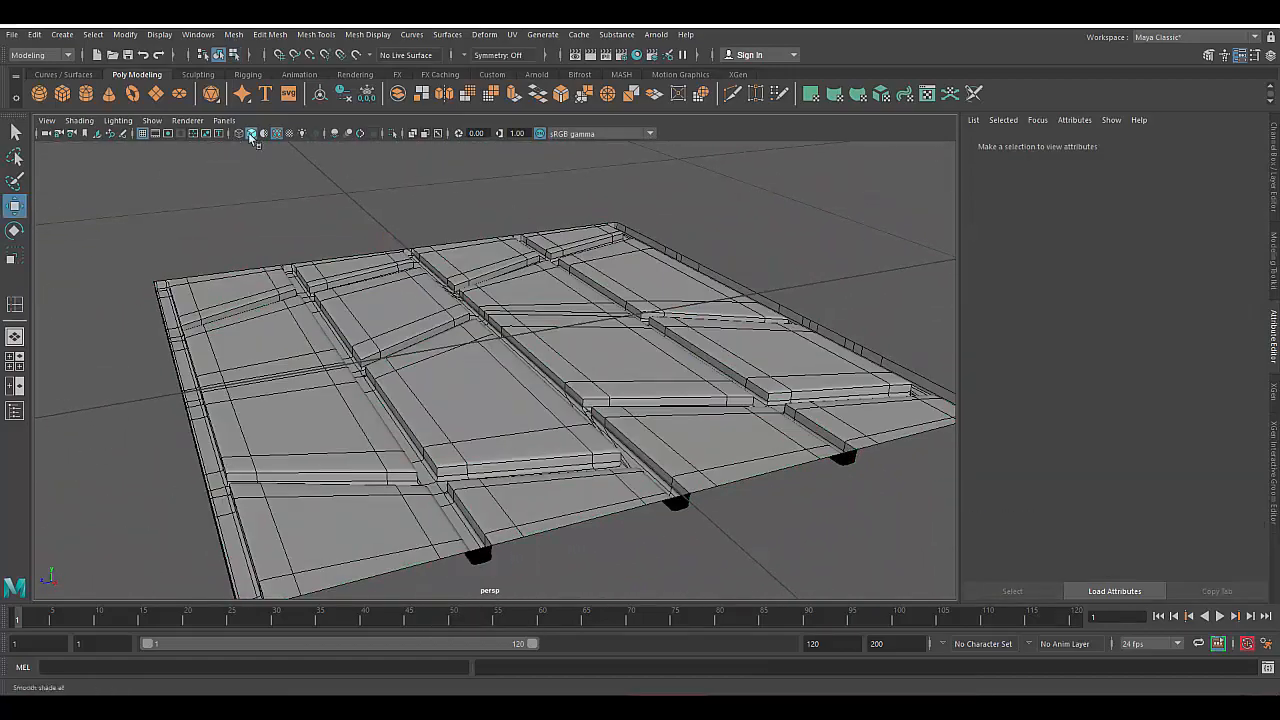
pyautogui.click(276, 133)
pyautogui.click(142, 133)
# Apply Smooth to the grooved panel with 2 division levels and inspect the surface
pyautogui.click(500, 400)
pyautogui.moveTo(460, 430)
pyautogui.keyDown('alt'); pyautogui.mouseDown()
pyautogui.moveTo(608, 457)
pyautogui.moveTo(665, 450)
pyautogui.mouseUp(); pyautogui.keyUp('alt')
pyautogui.click(233, 34)
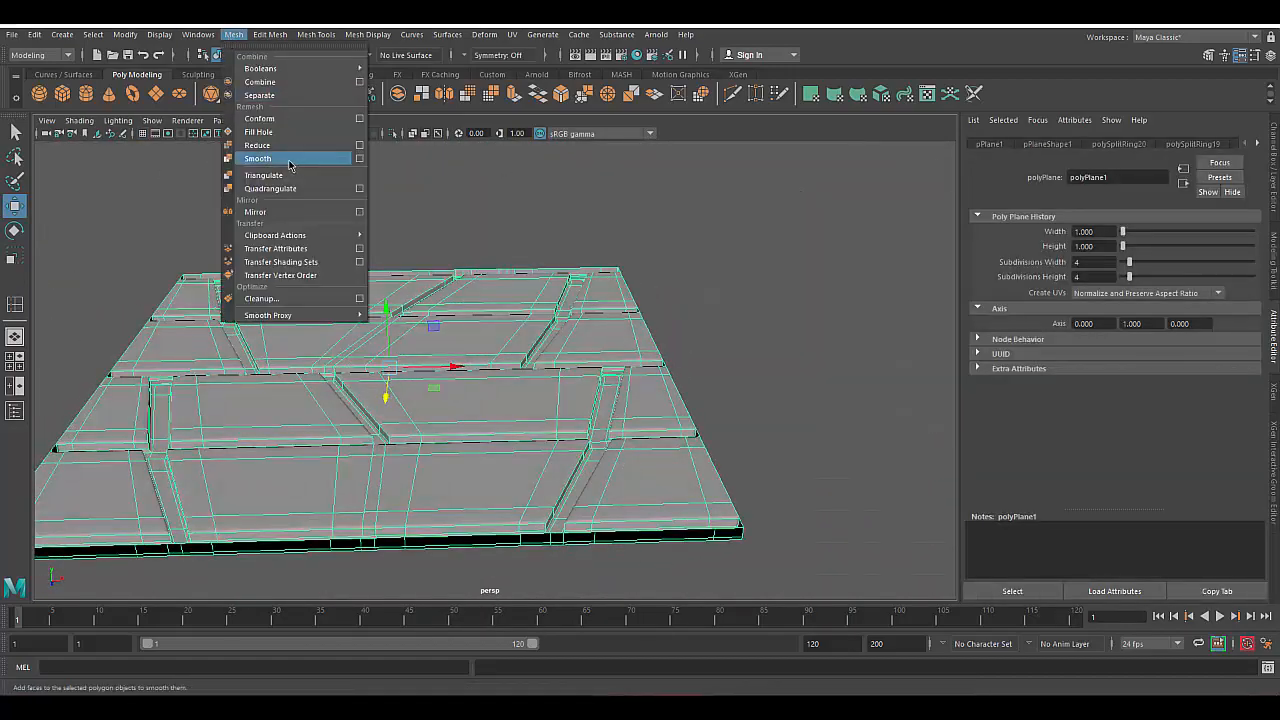
pyautogui.click(258, 158)
pyautogui.moveTo(714, 258); pyautogui.dragTo(711, 270, button='middle')
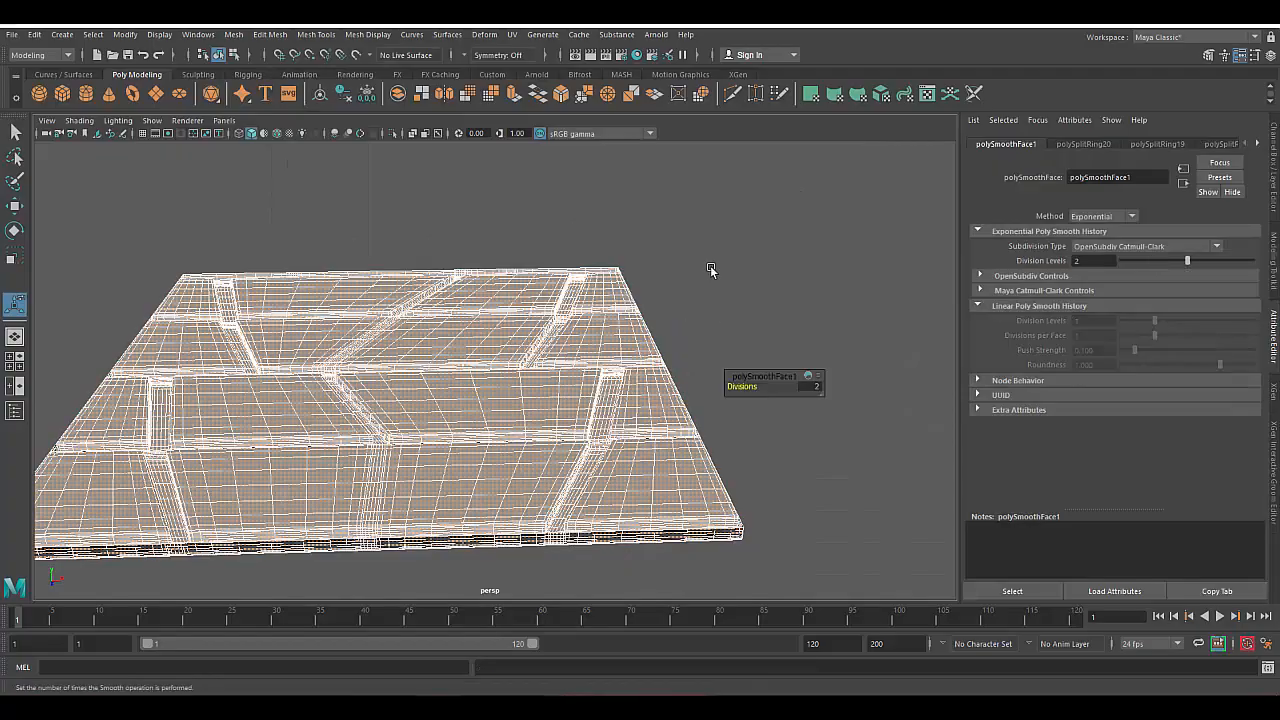
pyautogui.keyDown('alt'); pyautogui.moveTo(643, 440); pyautogui.dragTo(450, 371); pyautogui.keyUp('alt')
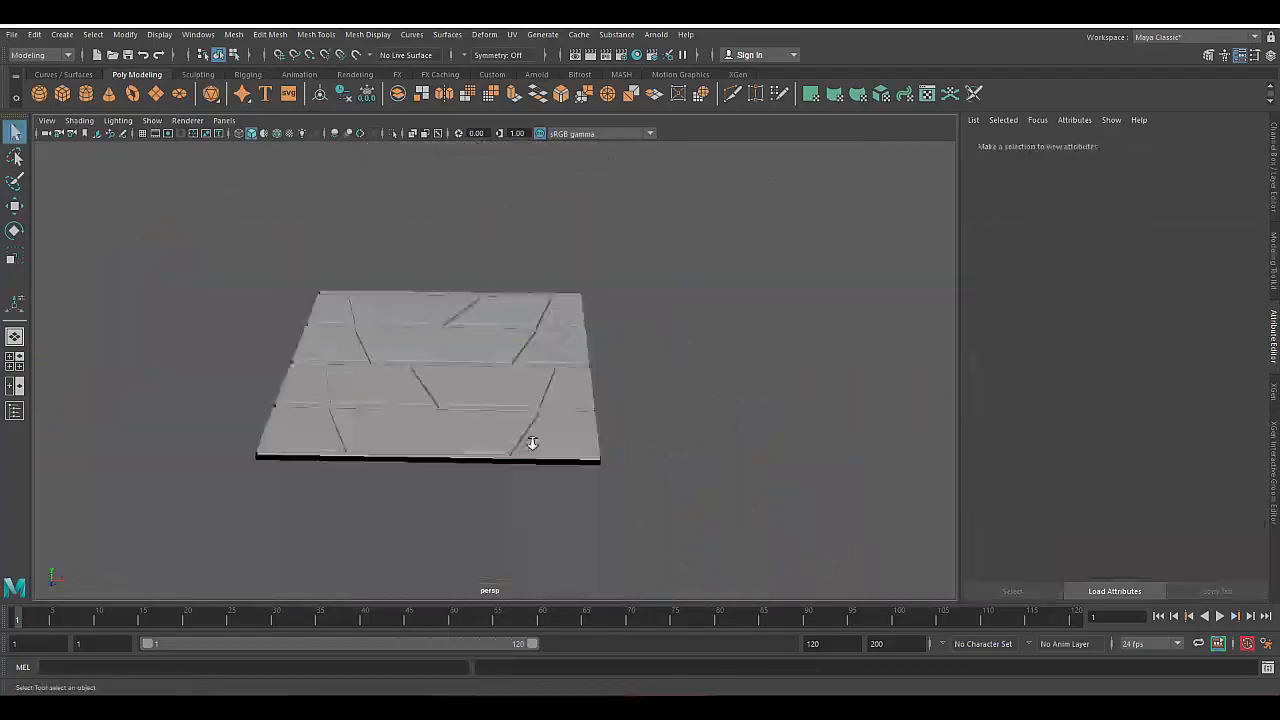
pyautogui.keyDown('alt'); pyautogui.moveTo(529, 443); pyautogui.dragTo(390, 368); pyautogui.keyUp('alt')
# Select the smoothed panel, overlay its wireframe in the top view, and center its pivot
pyautogui.click(390, 368)
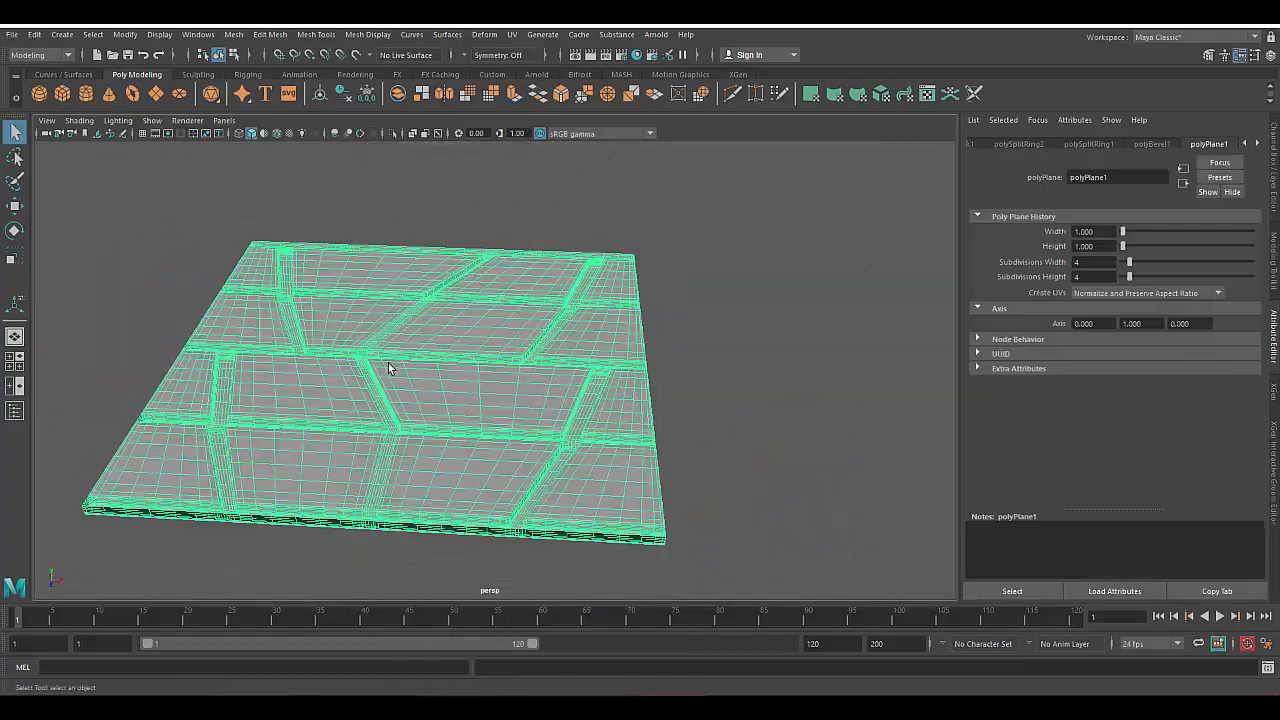
pyautogui.press('space')
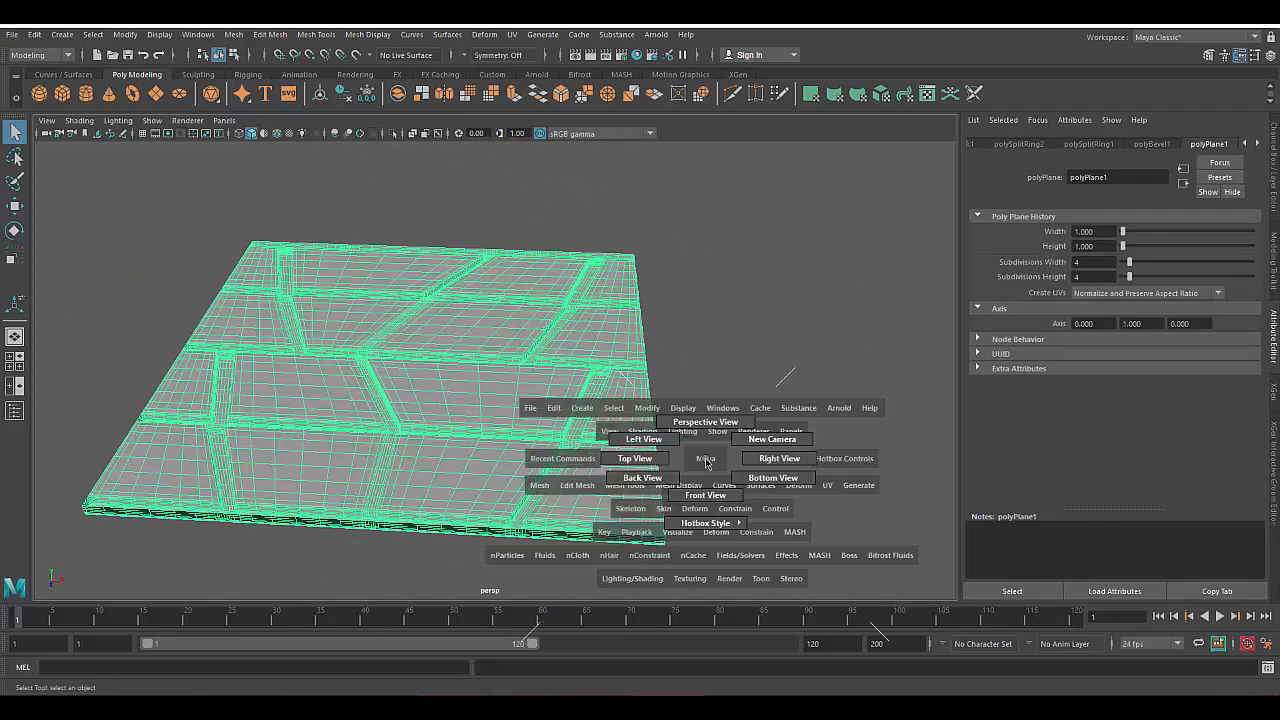
pyautogui.moveTo(706, 460); pyautogui.dragTo(681, 450)
pyautogui.click(278, 134)
pyautogui.scroll(-10, 644, 364)
pyautogui.scroll(6, 600, 372)
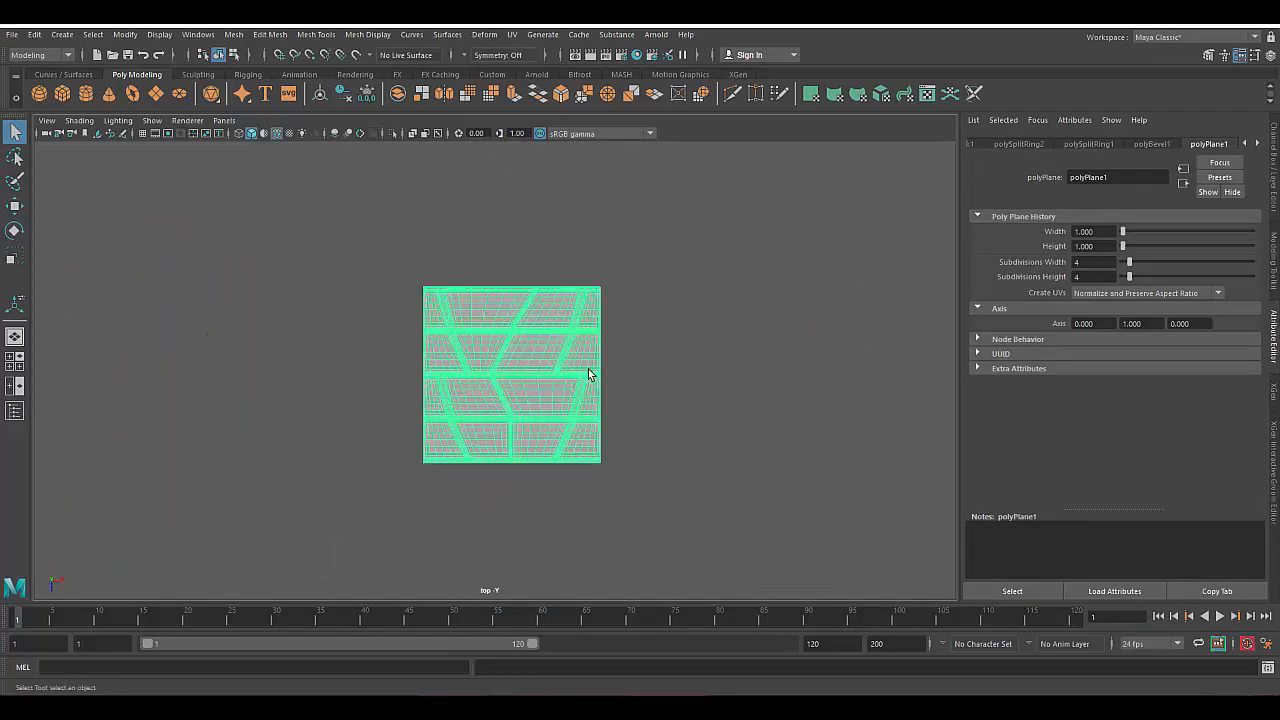
pyautogui.press('w')
pyautogui.click(127, 35)
pyautogui.click(145, 131)
# Duplicate the panel and move the copy lengthwise in the top view until its edge nearly meets the original
pyautogui.hotkey('ctrl', 'd')
pyautogui.moveTo(509, 437); pyautogui.dragTo(517, 263)
pyautogui.scroll(10, 705, 427)
pyautogui.scroll(-3, 705, 427)
pyautogui.keyDown('alt'); pyautogui.moveTo(475, 527); pyautogui.dragTo(503, 374, button='middle'); pyautogui.keyUp('alt')
pyautogui.scroll(2, 503, 374)
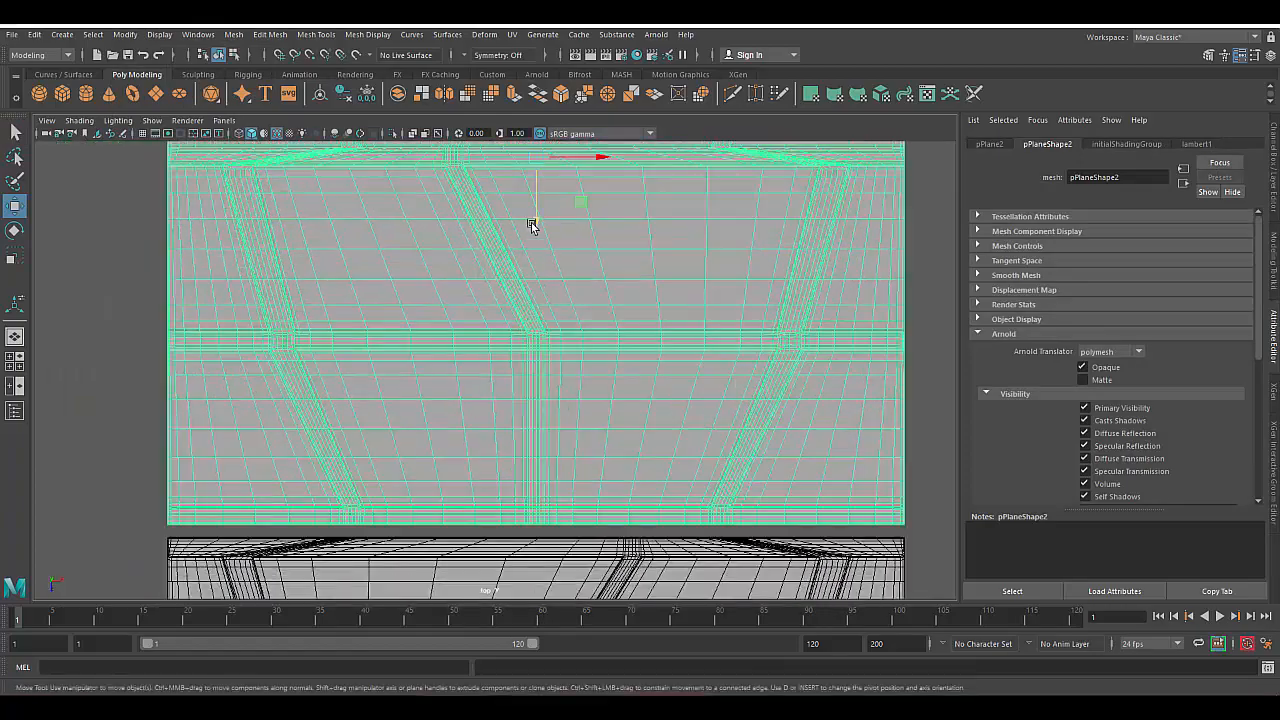
pyautogui.moveTo(532, 226); pyautogui.dragTo(535, 260)
# Fine-tune the duplicate's position in the perspective view so its edge joins the original panel
pyautogui.press('space')
pyautogui.moveTo(733, 294); pyautogui.dragTo(735, 260)
pyautogui.keyDown('alt'); pyautogui.moveTo(660, 330); pyautogui.dragTo(470, 345); pyautogui.keyUp('alt')
pyautogui.scroll(6, 397, 409)
pyautogui.moveTo(819, 261); pyautogui.dragTo(817, 262)
pyautogui.scroll(-4, 549, 464)
pyautogui.keyDown('alt'); pyautogui.moveTo(549, 464); pyautogui.dragTo(617, 491); pyautogui.keyUp('alt')
pyautogui.scroll(-5, 617, 491)
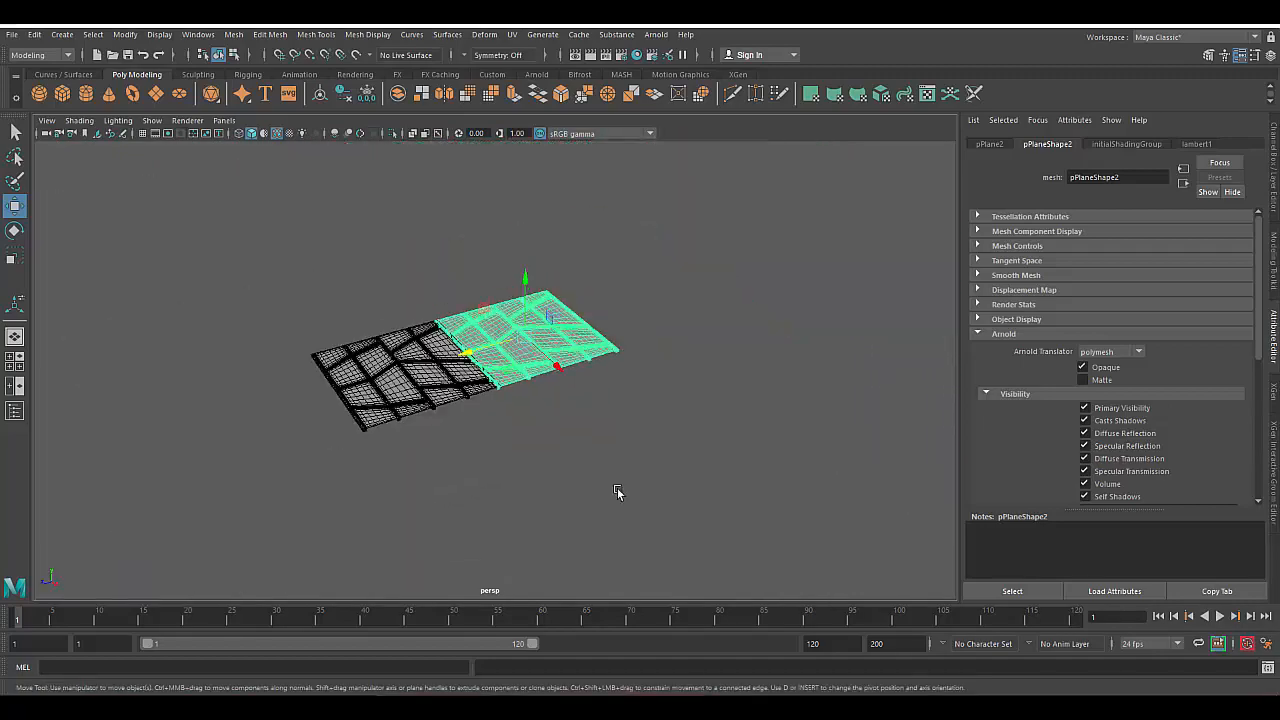
# Repeat the duplicate with its transform 13 times to build a long strip of adjoining panels
pyautogui.scroll(-5, 560, 530)
pyautogui.hotkey('shift', 'd')
pyautogui.hotkey('shift', 'd')
pyautogui.hotkey('shift', 'd')
pyautogui.hotkey('shift', 'd')
pyautogui.hotkey('shift', 'd')
pyautogui.hotkey('shift', 'd')
pyautogui.hotkey('shift', 'd')
pyautogui.hotkey('shift', 'd')
pyautogui.hotkey('shift', 'd')
pyautogui.hotkey('shift', 'd')
pyautogui.hotkey('shift', 'd')
pyautogui.keyDown('alt'); pyautogui.moveTo(589, 543); pyautogui.dragTo(563, 529); pyautogui.keyUp('alt')
pyautogui.hotkey('shift', 'd')
pyautogui.hotkey('shift', 'd')
pyautogui.keyDown('alt'); pyautogui.moveTo(563, 529); pyautogui.dragTo(574, 514, button='middle'); pyautogui.keyUp('alt')
# Select all the panels in the strip and combine them into one mesh
pyautogui.scroll(-3, 574, 514)
pyautogui.moveTo(312, 256); pyautogui.dragTo(704, 554)
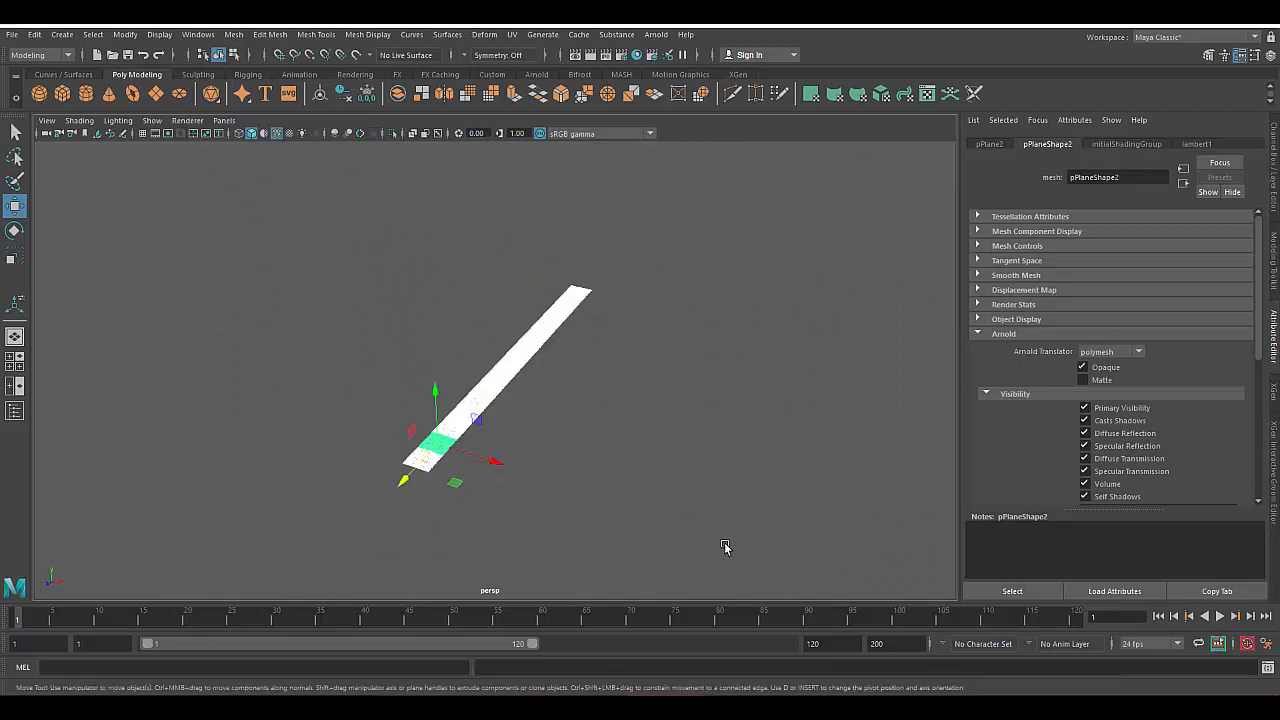
pyautogui.click(234, 35)
pyautogui.click(252, 77)
pyautogui.press('1')
pyautogui.click(614, 453)
# Hide the wireframe overlay and add a nonlinear Bend deformer to the combined strip
pyautogui.scroll(5, 614, 453)
pyautogui.moveTo(614, 453)
pyautogui.keyDown('alt'); pyautogui.mouseDown()
pyautogui.moveTo(738, 518)
pyautogui.moveTo(625, 446)
pyautogui.mouseUp(); pyautogui.keyUp('alt')
pyautogui.click(277, 133)
pyautogui.click(566, 350)
pyautogui.click(484, 34)
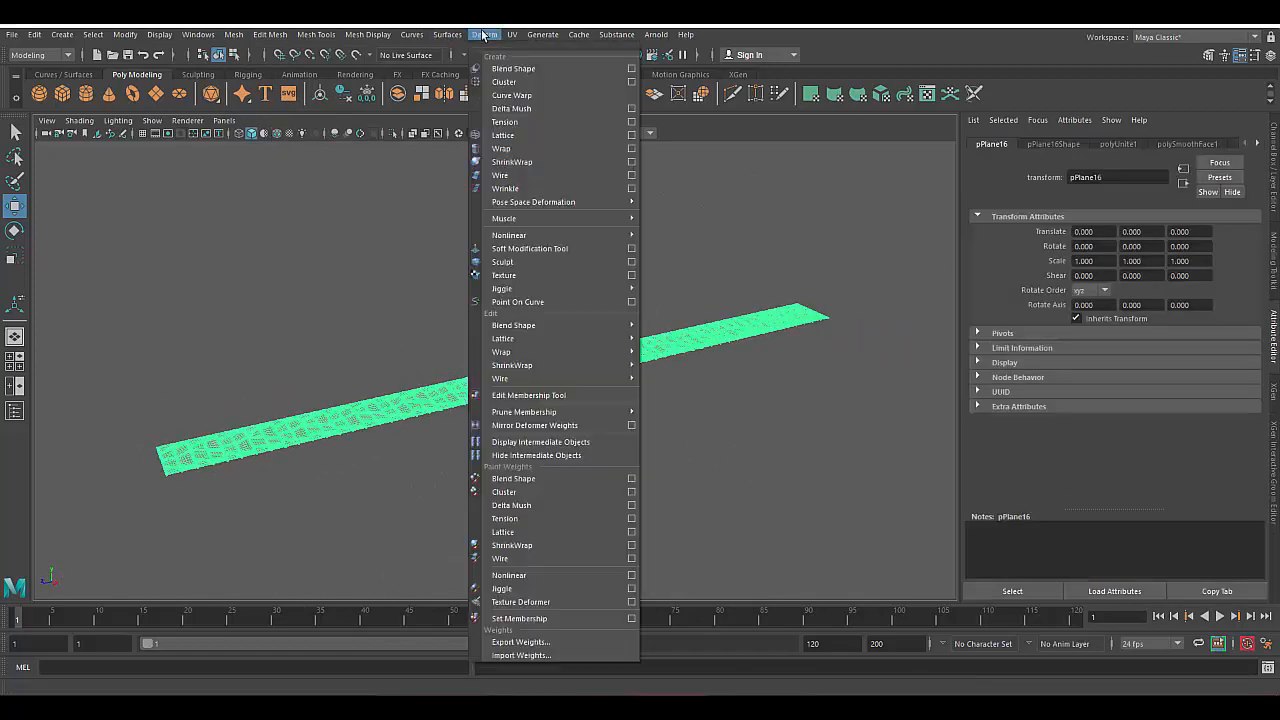
pyautogui.moveTo(614, 235)
pyautogui.click(664, 246)
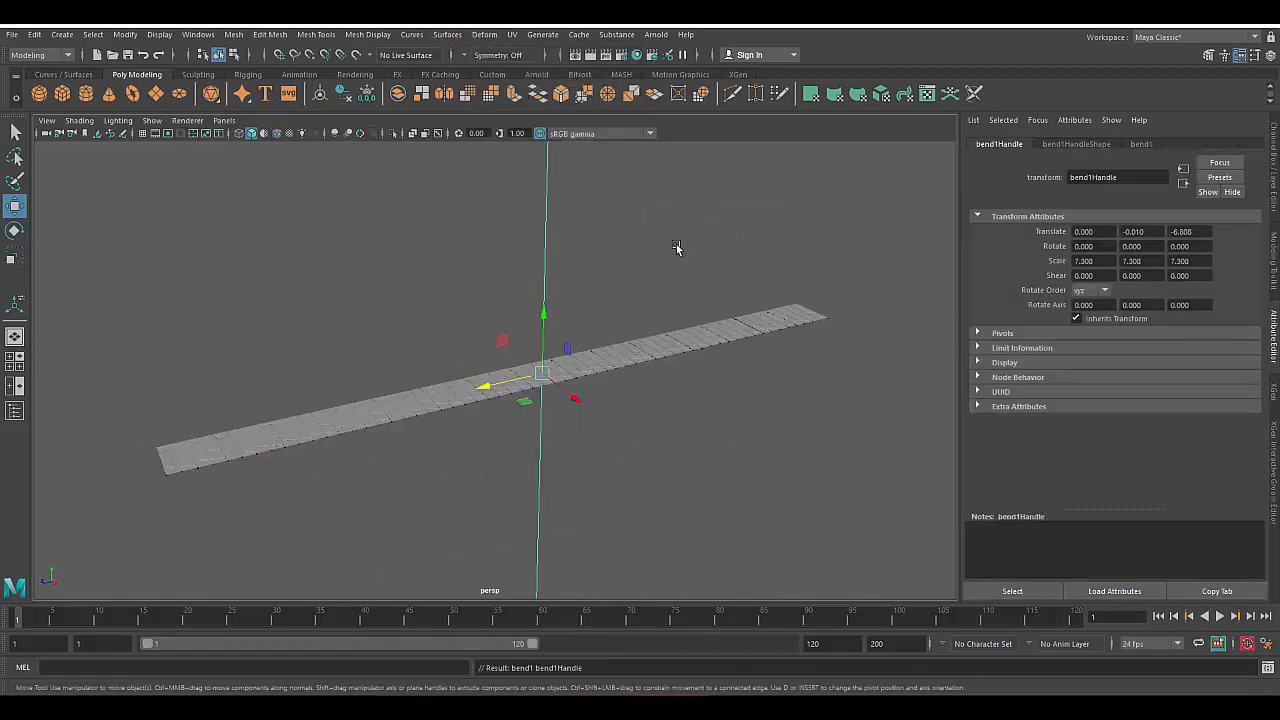
# Rotate the bend handle to -90 degrees about X and set the bend's Curvature to 180
pyautogui.press('e')
pyautogui.moveTo(586, 294); pyautogui.dragTo(528, 334)
pyautogui.write('-90')
pyautogui.press('Return')
pyautogui.click(1130, 146)
pyautogui.hotkey('ctrl', 'z')
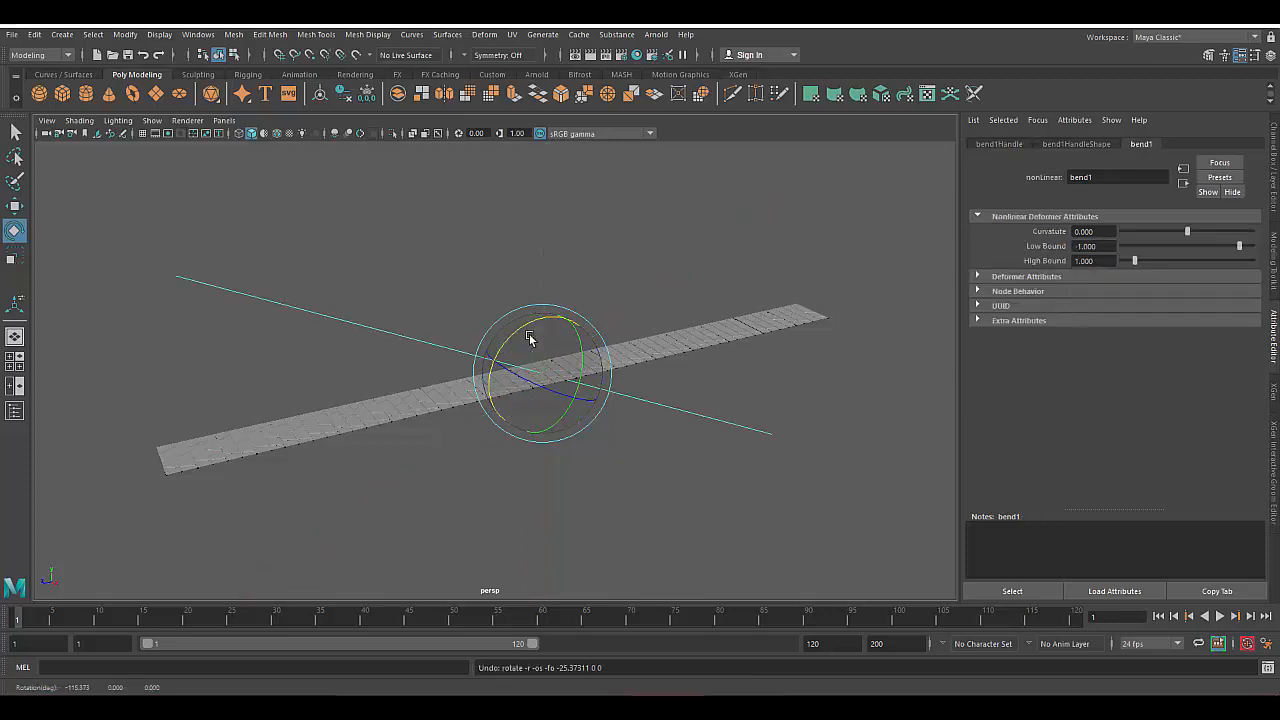
pyautogui.moveTo(1187, 232); pyautogui.dragTo(1260, 244)
# Rotate the bend handle about Z and straighten the curled strip against the vertical grid line in the front view
pyautogui.moveTo(572, 341); pyautogui.dragTo(570, 381)
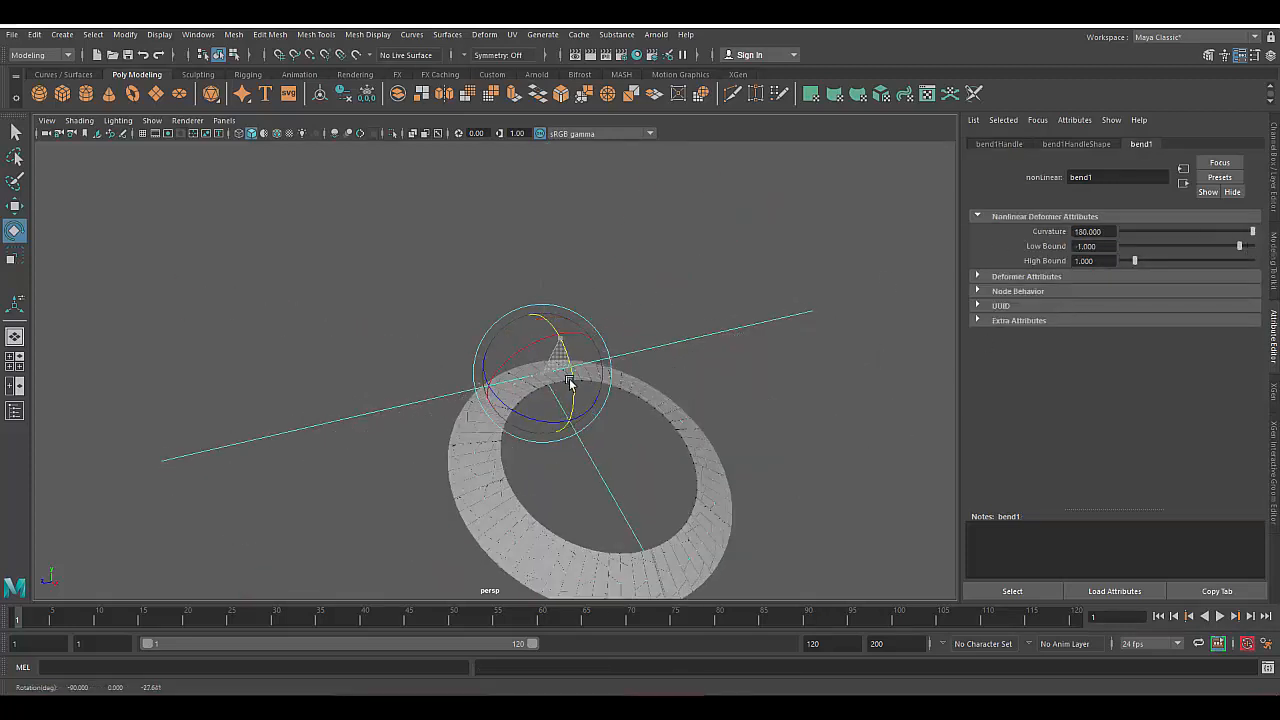
pyautogui.press('space')
pyautogui.moveTo(737, 280); pyautogui.dragTo(737, 397)
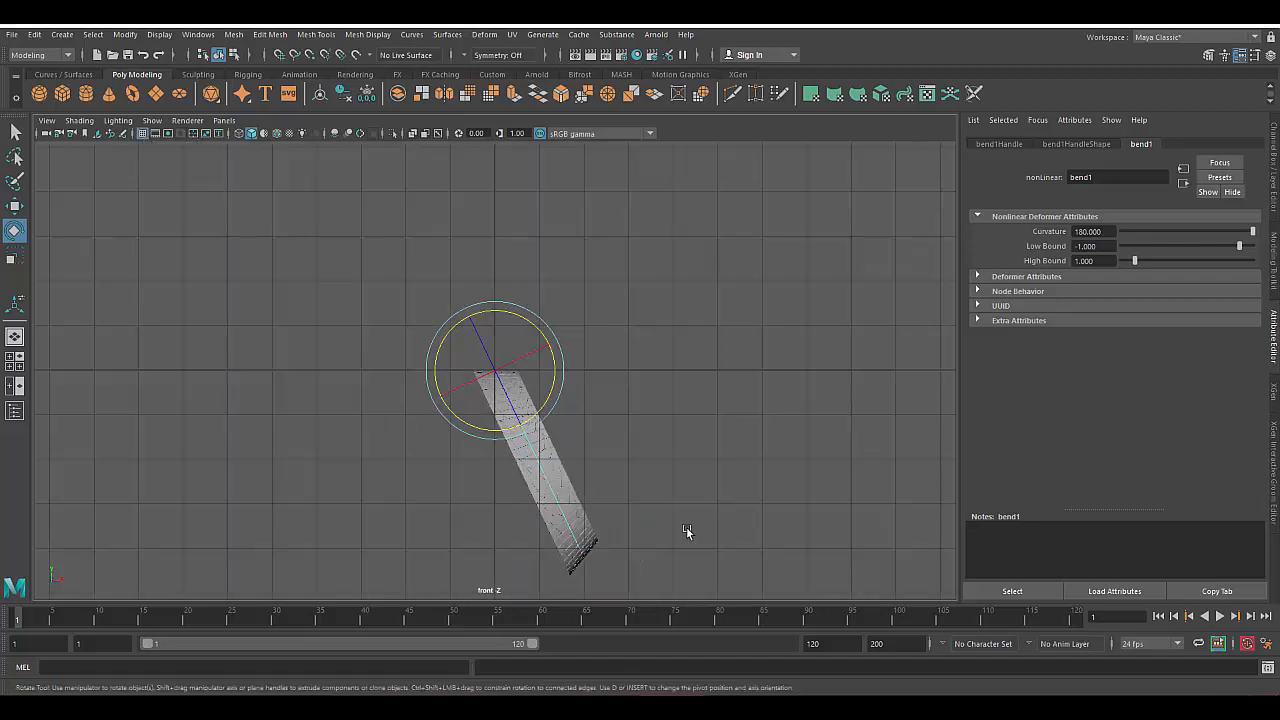
pyautogui.scroll(3, 686, 530)
pyautogui.keyDown('alt'); pyautogui.moveTo(686, 530); pyautogui.dragTo(709, 420, button='middle'); pyautogui.keyUp('alt')
pyautogui.moveTo(576, 262); pyautogui.dragTo(565, 287)
pyautogui.keyDown('alt'); pyautogui.moveTo(598, 345); pyautogui.dragTo(604, 440, button='middle'); pyautogui.keyUp('alt')
pyautogui.keyDown('alt'); pyautogui.moveTo(604, 440); pyautogui.dragTo(1060, 510, button='right'); pyautogui.keyUp('alt')
pyautogui.moveTo(657, 257); pyautogui.dragTo(657, 258)
pyautogui.keyDown('alt'); pyautogui.moveTo(880, 430); pyautogui.dragTo(668, 409, button='right'); pyautogui.keyUp('alt')
pyautogui.keyDown('alt'); pyautogui.moveTo(668, 409); pyautogui.dragTo(637, 280, button='middle'); pyautogui.keyUp('alt')
pyautogui.keyDown('alt'); pyautogui.moveTo(610, 290); pyautogui.dragTo(686, 406, button='right'); pyautogui.keyUp('alt')
pyautogui.keyDown('alt'); pyautogui.moveTo(749, 514); pyautogui.dragTo(657, 347, button='middle'); pyautogui.keyUp('alt')
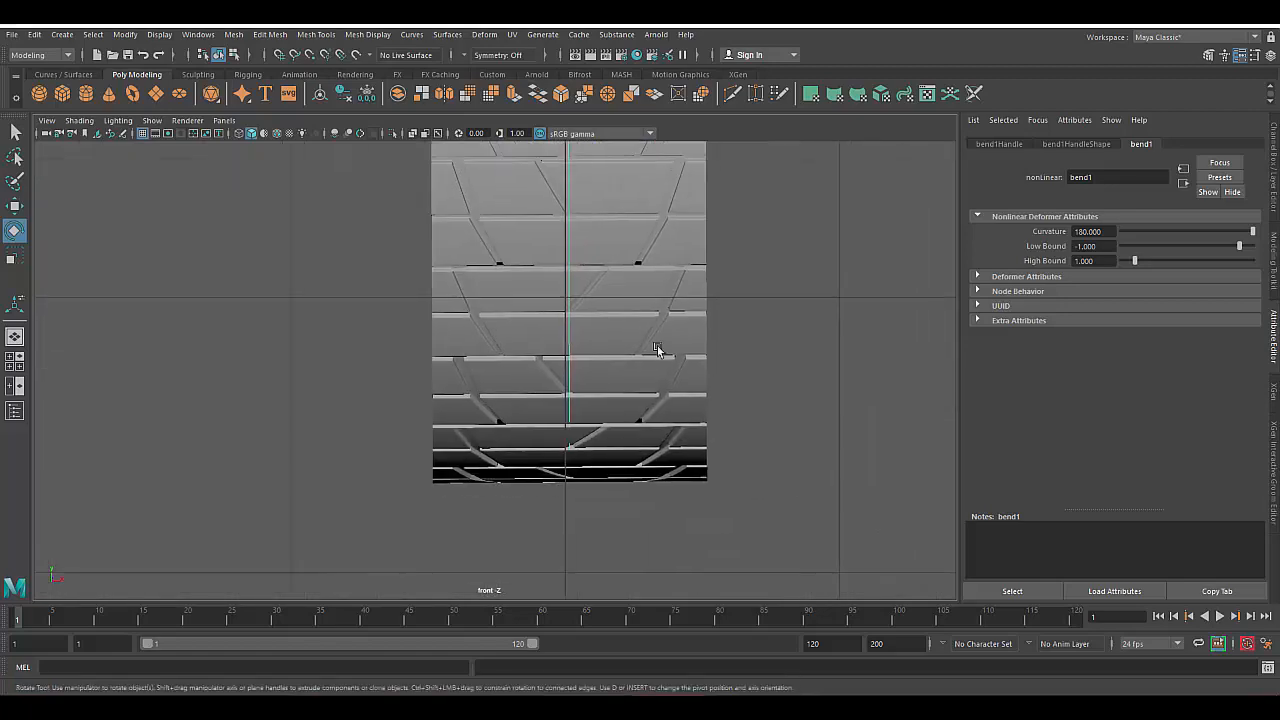
# Refine the bend handle's Z rotation up close until the strip's end rows line up with the horizontal grid line
pyautogui.keyDown('alt'); pyautogui.moveTo(766, 347); pyautogui.dragTo(717, 315, button='right'); pyautogui.keyUp('alt')
pyautogui.keyDown('alt'); pyautogui.moveTo(715, 270); pyautogui.dragTo(747, 505, button='middle'); pyautogui.keyUp('alt')
pyautogui.keyDown('alt'); pyautogui.moveTo(747, 440); pyautogui.dragTo(908, 385, button='right'); pyautogui.keyUp('alt')
pyautogui.keyDown('alt'); pyautogui.moveTo(908, 385); pyautogui.dragTo(769, 370, button='middle'); pyautogui.keyUp('alt')
pyautogui.keyDown('alt'); pyautogui.moveTo(769, 370); pyautogui.dragTo(908, 331, button='right'); pyautogui.keyUp('alt')
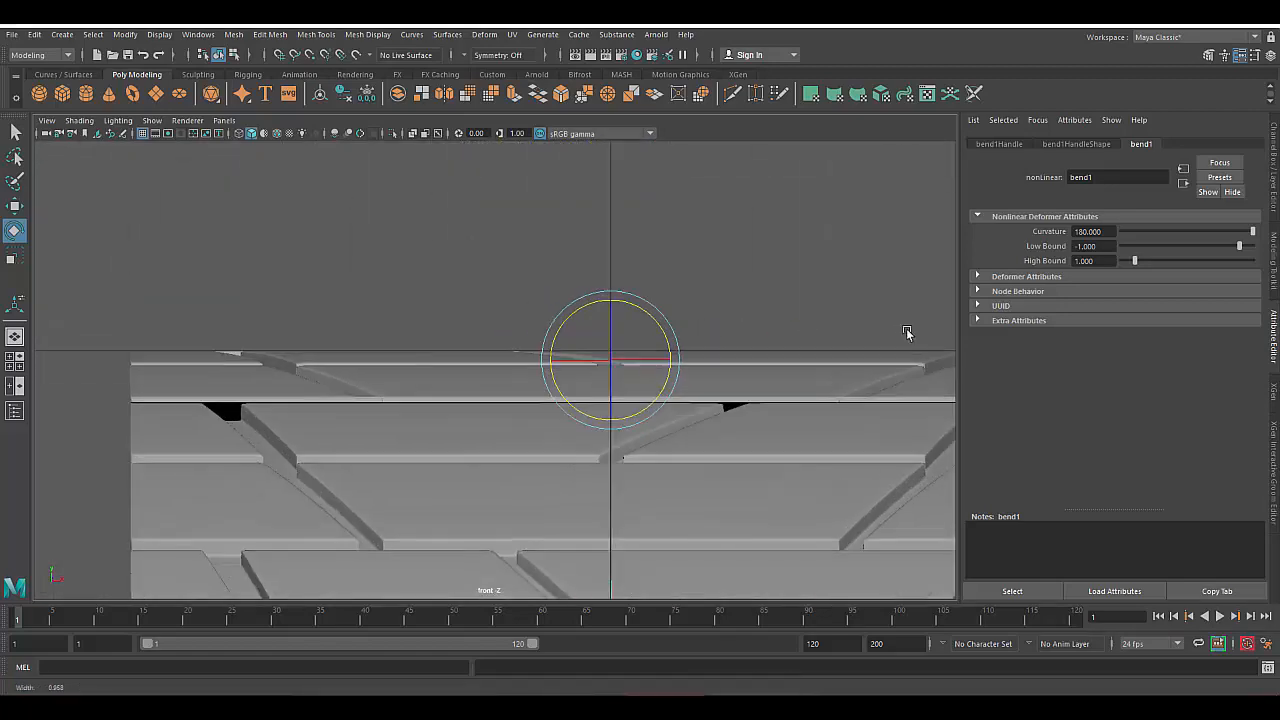
pyautogui.keyDown('alt'); pyautogui.moveTo(666, 304); pyautogui.dragTo(597, 250, button='middle'); pyautogui.keyUp('alt')
pyautogui.moveTo(597, 252); pyautogui.dragTo(576, 261)
pyautogui.keyDown('alt'); pyautogui.moveTo(700, 300); pyautogui.dragTo(649, 280, button='right'); pyautogui.keyUp('alt')
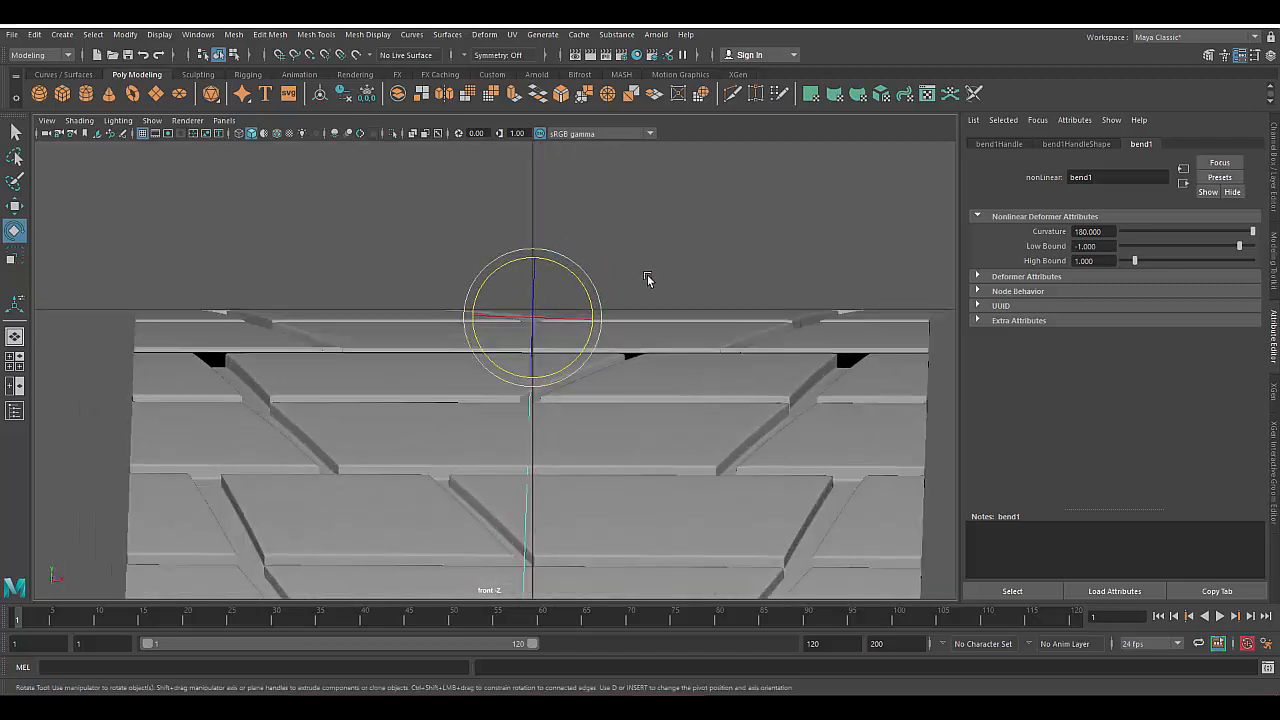
pyautogui.keyDown('alt'); pyautogui.moveTo(649, 280); pyautogui.dragTo(627, 272, button='middle'); pyautogui.keyUp('alt')
pyautogui.moveTo(547, 260); pyautogui.dragTo(546, 259)
# Set the bend handle's Rotate Z to exactly -90
pyautogui.hotkey('ctrl', 'a')
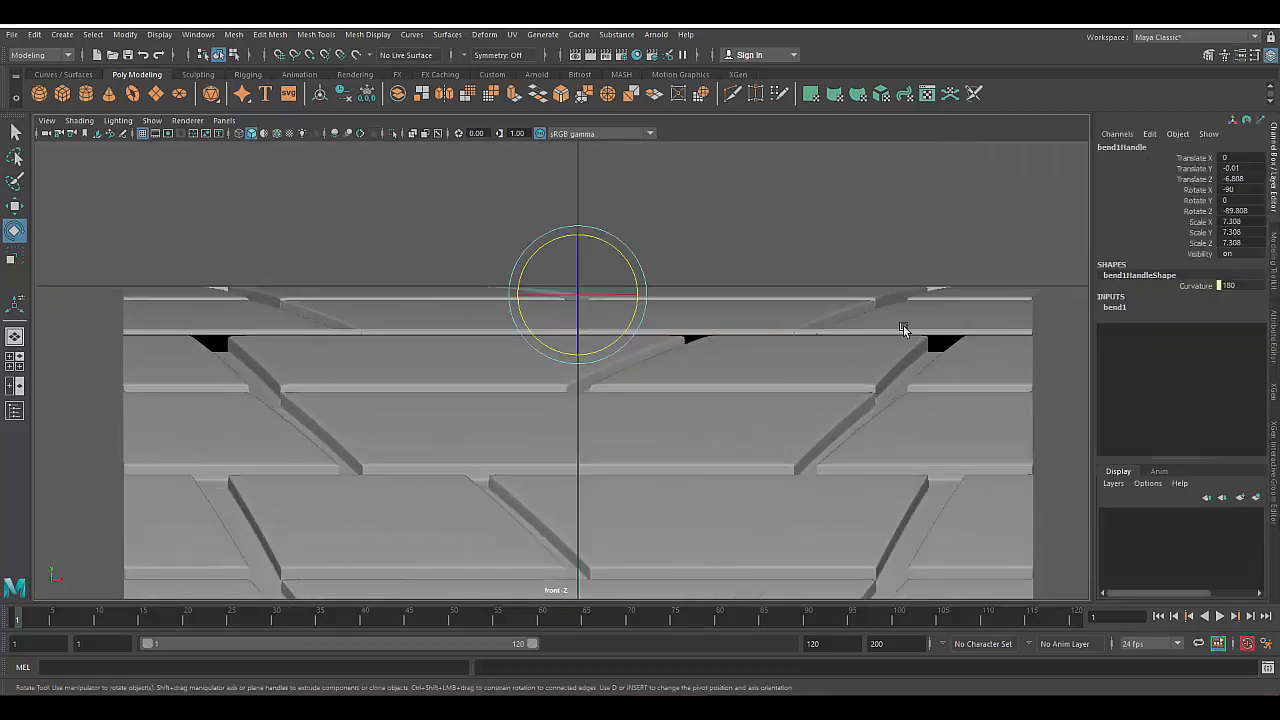
pyautogui.click(1250, 209)
pyautogui.write('-90')
pyautogui.press('Return')
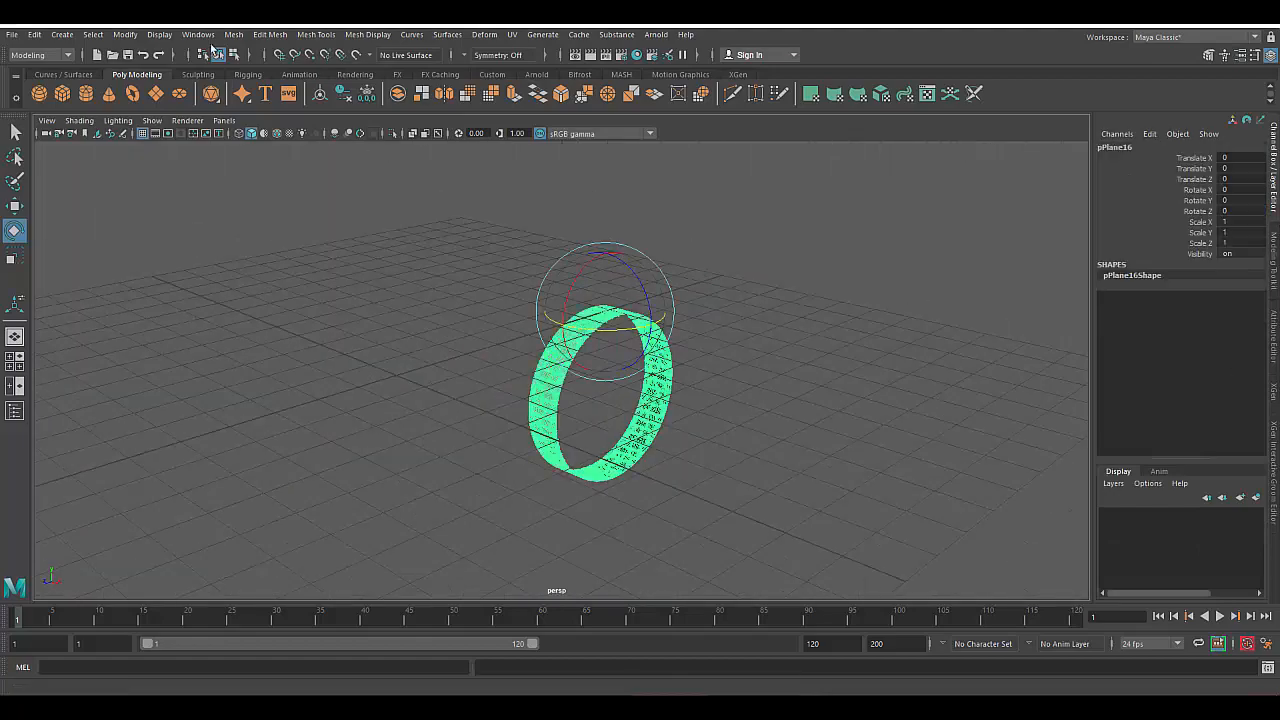
# Center the ring's pivot and move it onto the grid center, to about Translate Y 4.73 and Translate Z 6.89
pyautogui.click(125, 34)
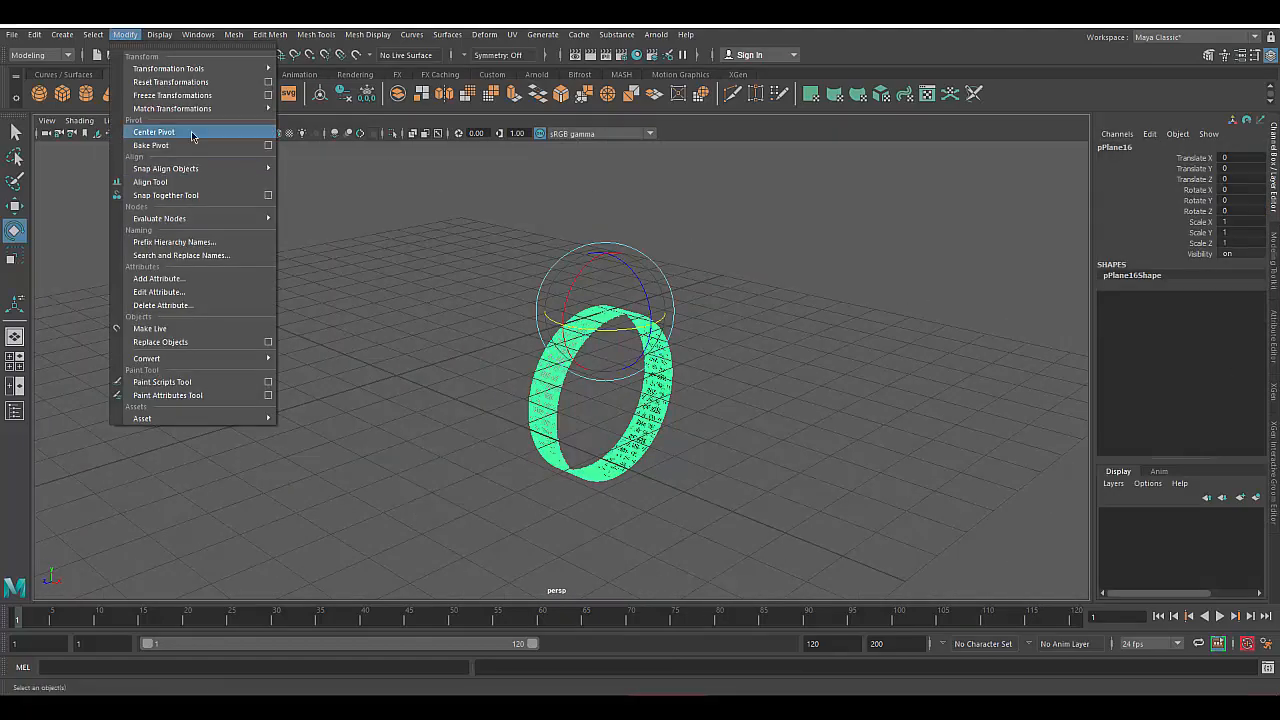
pyautogui.click(192, 136)
pyautogui.scroll(5, 592, 432)
pyautogui.press('space')
pyautogui.moveTo(697, 434); pyautogui.dragTo(557, 285)
pyautogui.press('w')
pyautogui.press('space')
pyautogui.moveTo(740, 340); pyautogui.dragTo(740, 303)
pyautogui.keyDown('alt'); pyautogui.moveTo(701, 457); pyautogui.dragTo(840, 450); pyautogui.keyUp('alt')
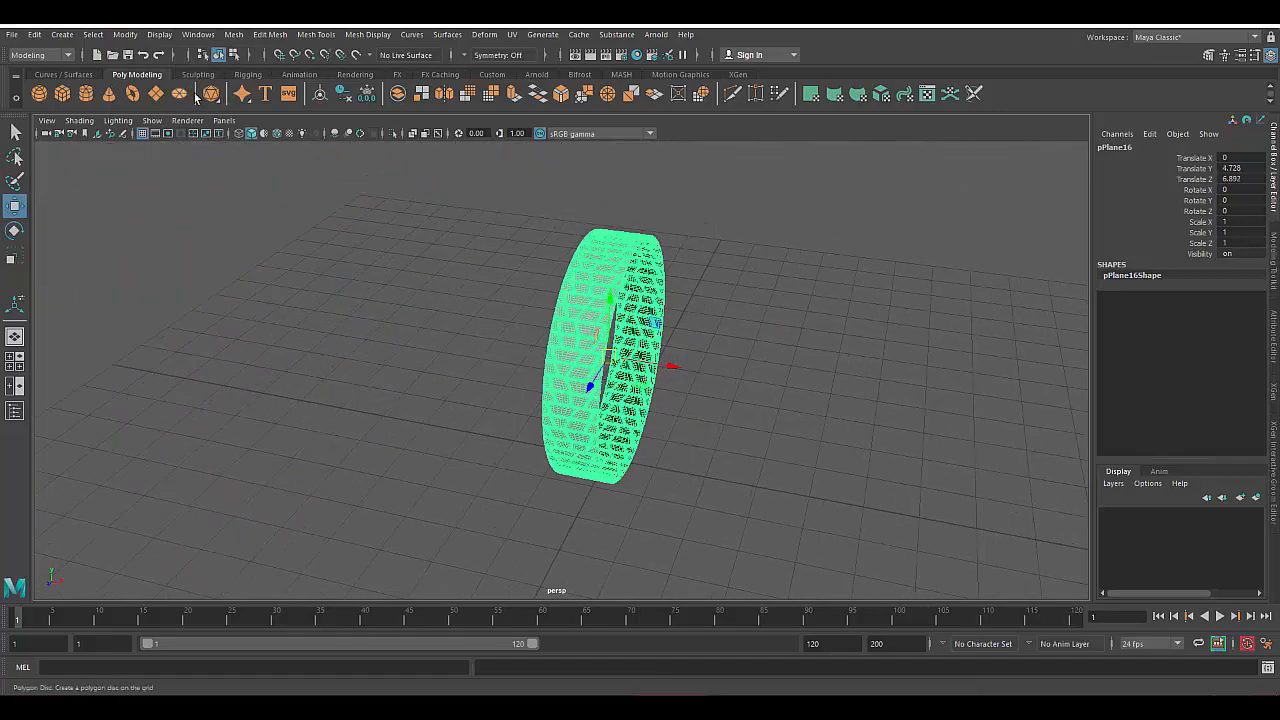
# Create a polygon plane as the ground and scale it uniformly to about 37.8
pyautogui.click(156, 94)
pyautogui.press('r')
pyautogui.moveTo(607, 458); pyautogui.dragTo(1123, 297)
# Add an Arnold SkyDome light to the scene and frame the ring on the ground plane
pyautogui.click(657, 36)
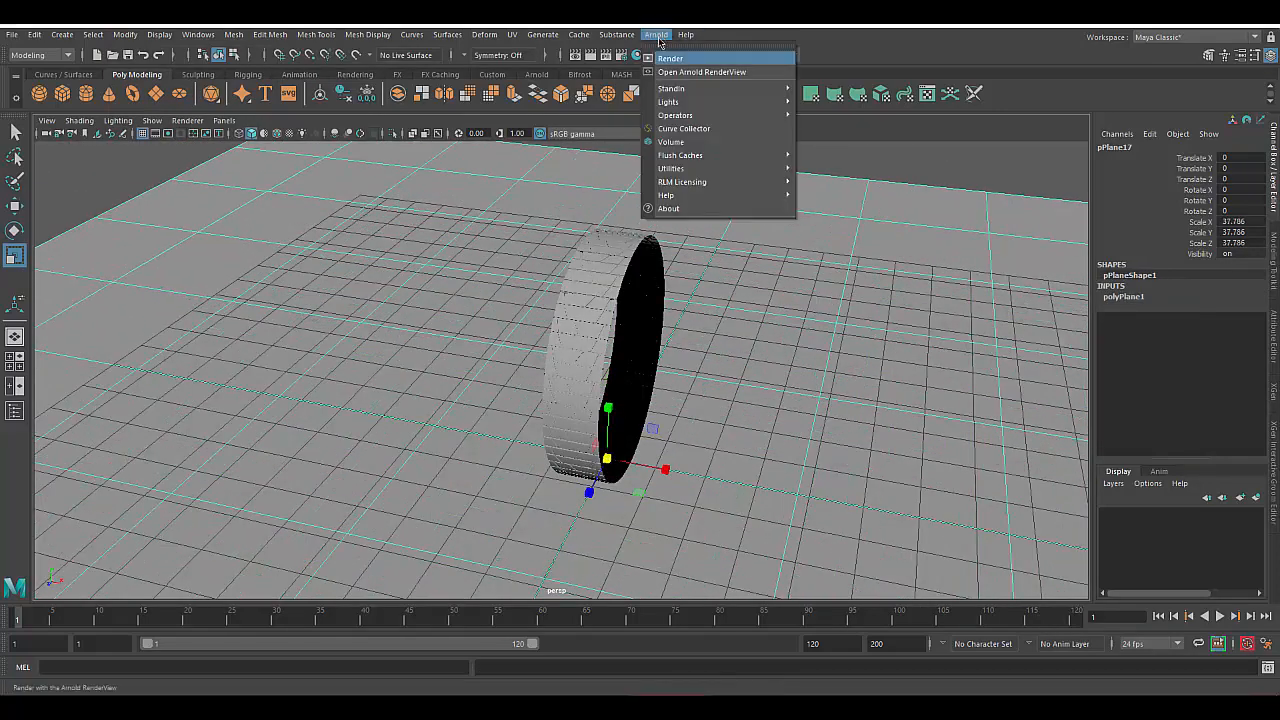
pyautogui.click(857, 35)
pyautogui.click(870, 155)
pyautogui.scroll(-3, 860, 200)
pyautogui.keyDown('alt'); pyautogui.moveTo(850, 330); pyautogui.dragTo(766, 349); pyautogui.keyUp('alt')
pyautogui.click(657, 36)
pyautogui.moveTo(772, 105)
pyautogui.click(837, 126)
# Render the scene in the Arnold RenderView and examine the ring's tread from frontal and angled views
pyautogui.click(657, 35)
pyautogui.click(702, 72)
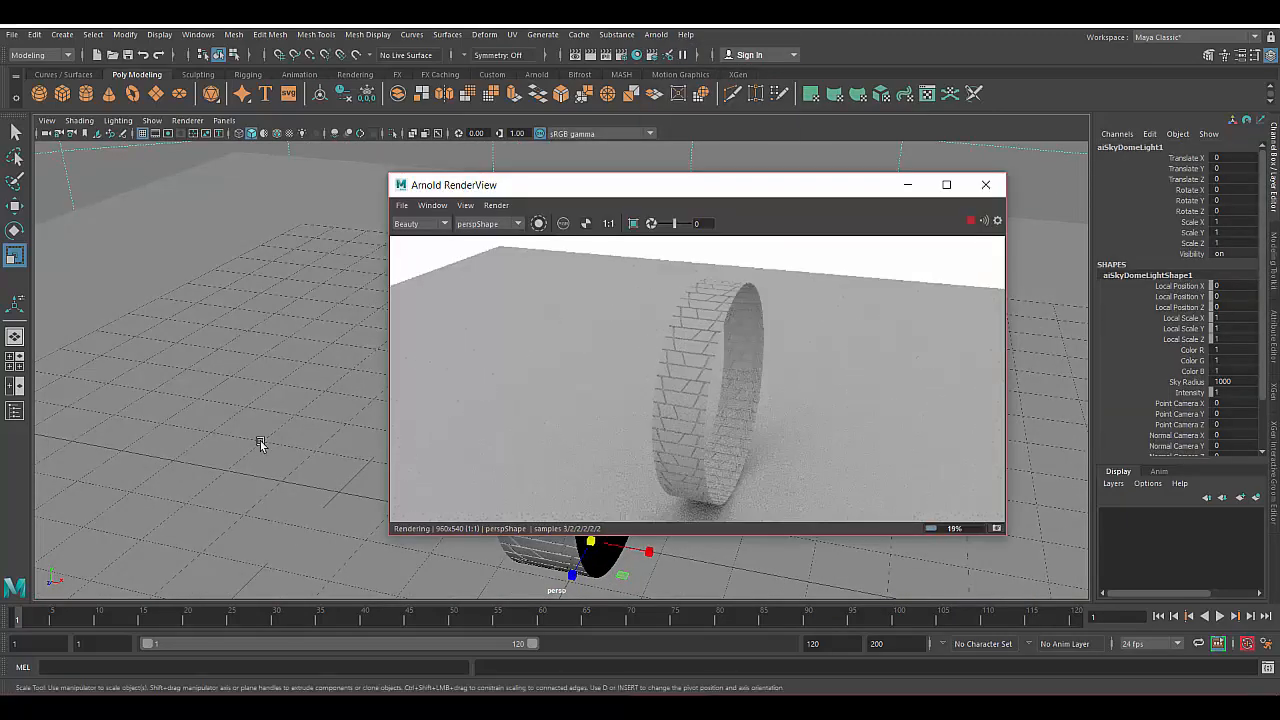
pyautogui.keyDown('alt'); pyautogui.moveTo(260, 443); pyautogui.dragTo(300, 446); pyautogui.keyUp('alt')
pyautogui.scroll(2, 296, 440)
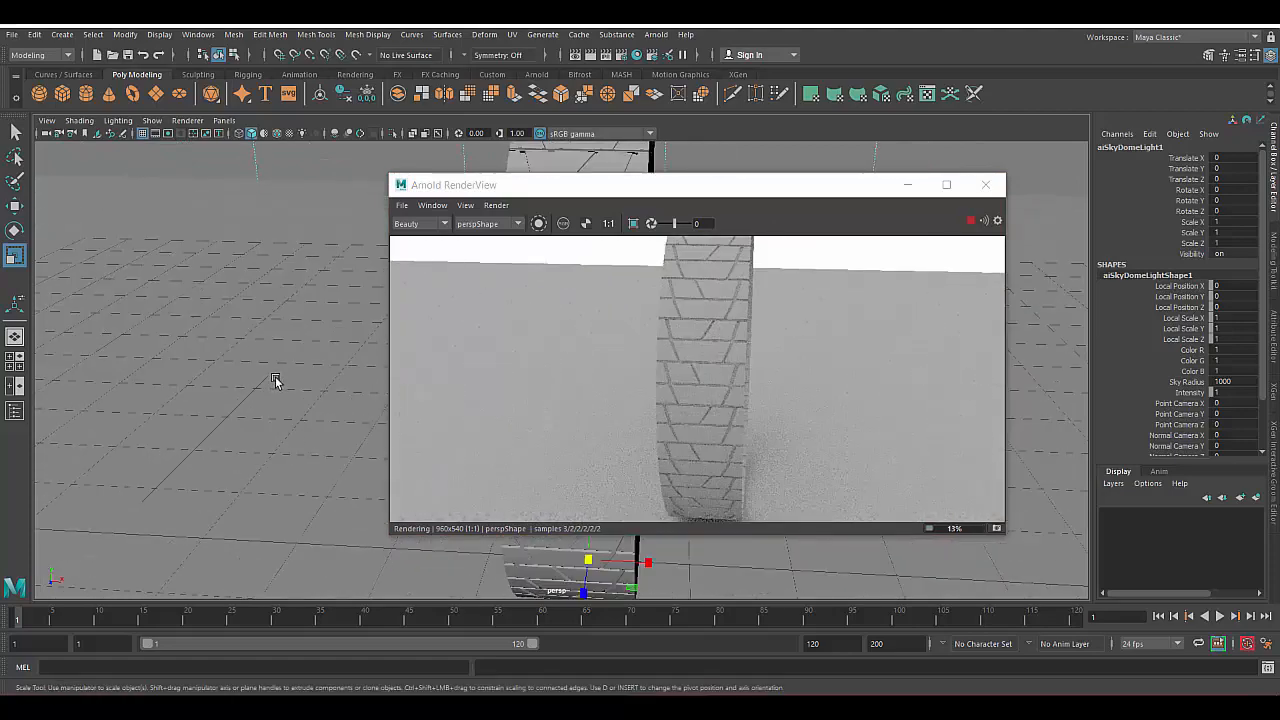
pyautogui.scroll(-5, 291, 379)
pyautogui.keyDown('alt'); pyautogui.moveTo(291, 378); pyautogui.dragTo(178, 428); pyautogui.keyUp('alt')
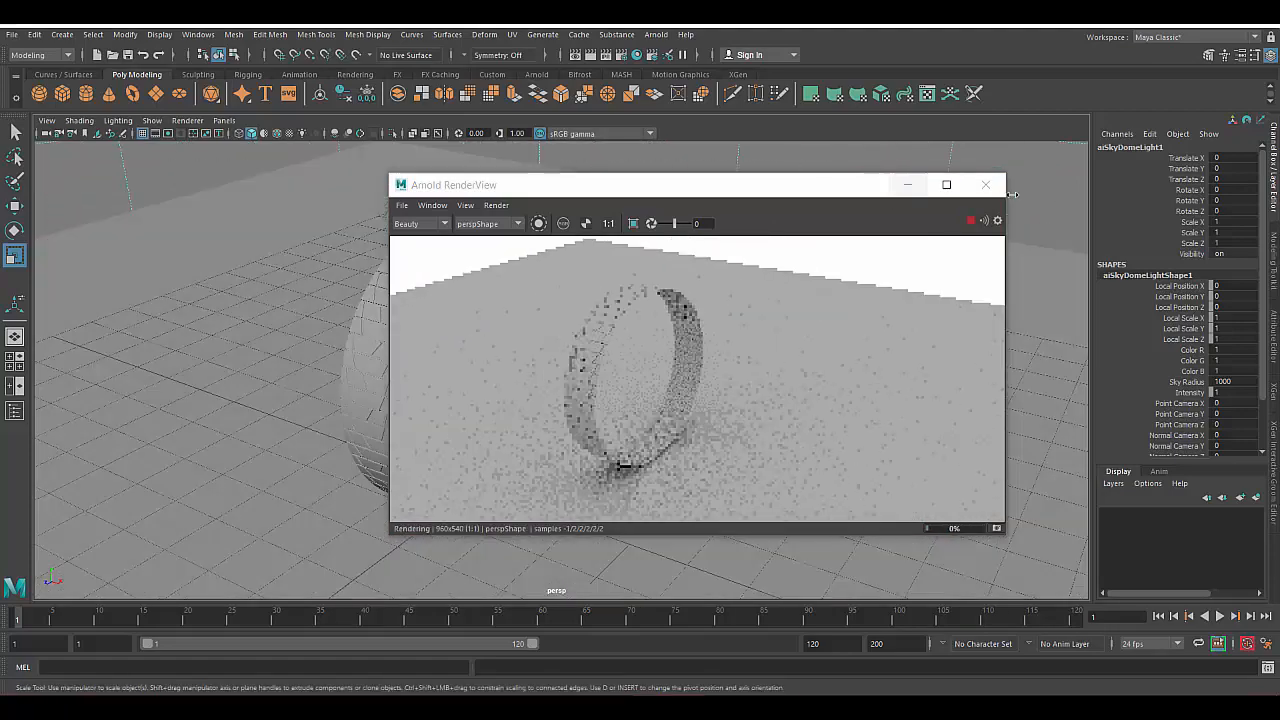
# Close the Arnold RenderView, select the tread ring, and save the scene
pyautogui.click(986, 185)
pyautogui.keyDown('alt'); pyautogui.moveTo(716, 360); pyautogui.dragTo(806, 366); pyautogui.keyUp('alt')
pyautogui.press('Delete')
pyautogui.click(560, 325)
pyautogui.click(12, 34)
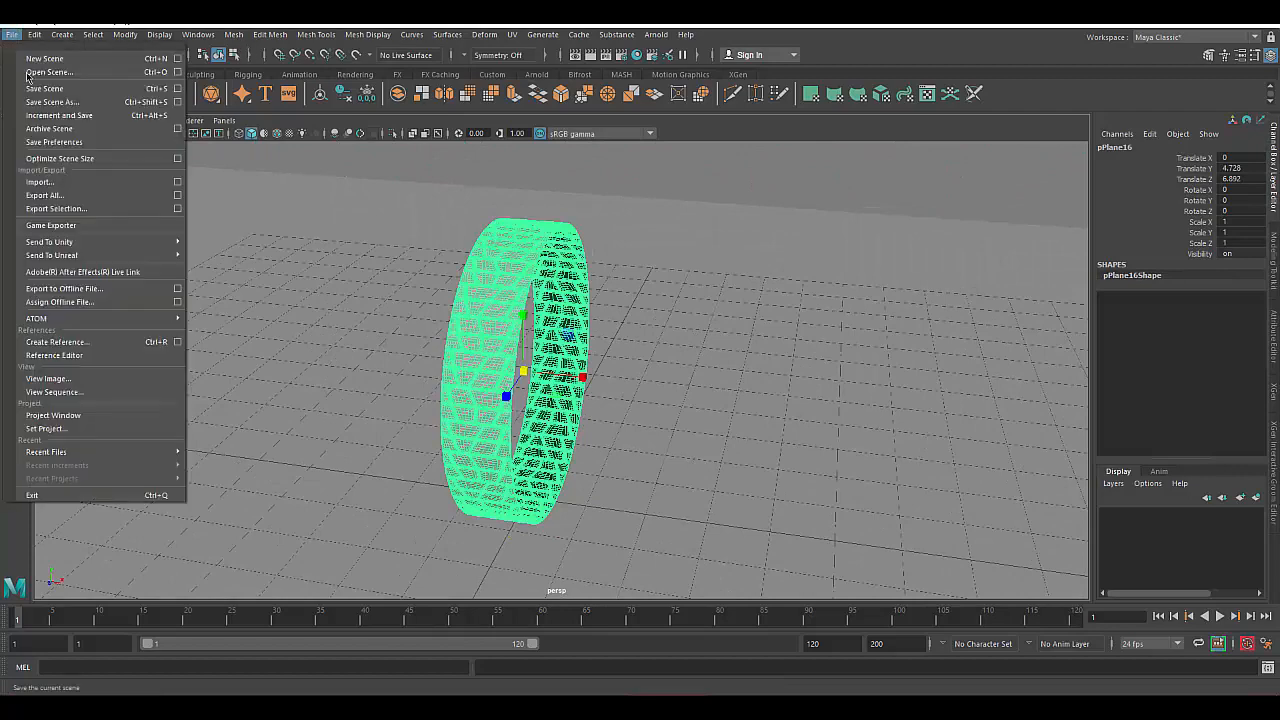
pyautogui.click(45, 82)
# Add a lattice deformer to the tread ring with 5 S divisions, 2 T divisions and 2 U divisions
pyautogui.click(484, 34)
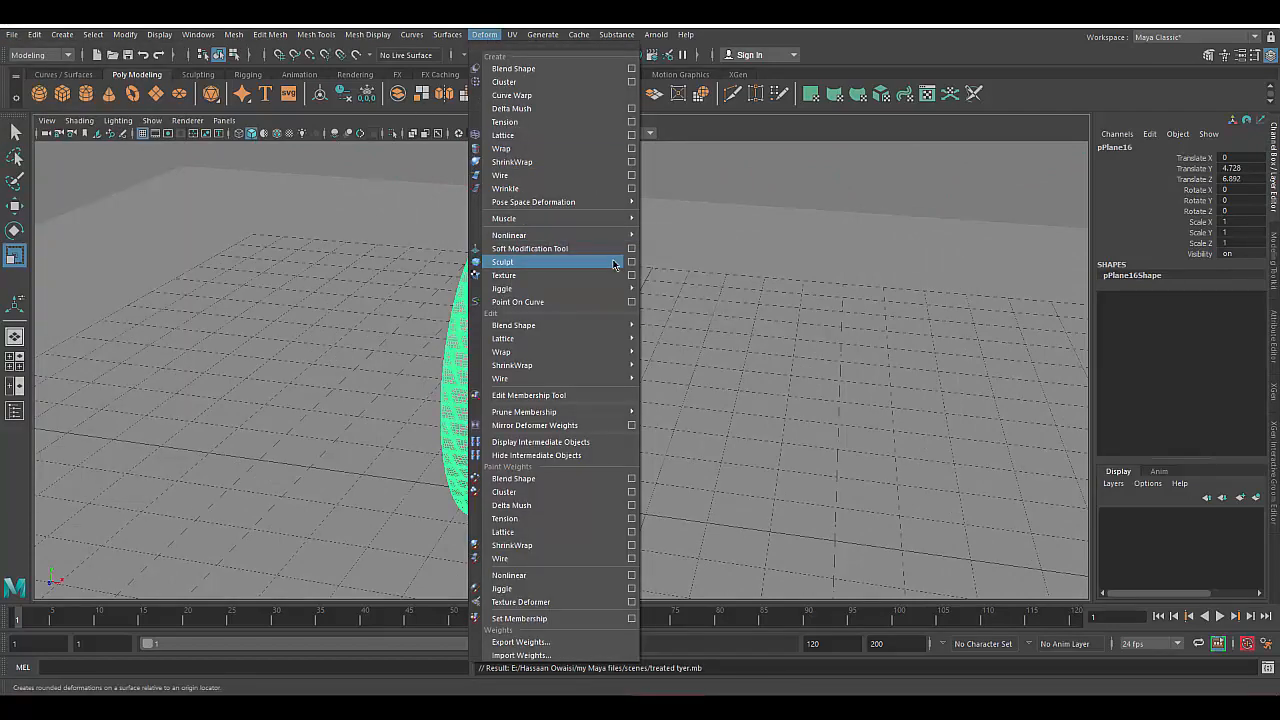
pyautogui.click(501, 135)
pyautogui.hotkey('ctrl', 'a')
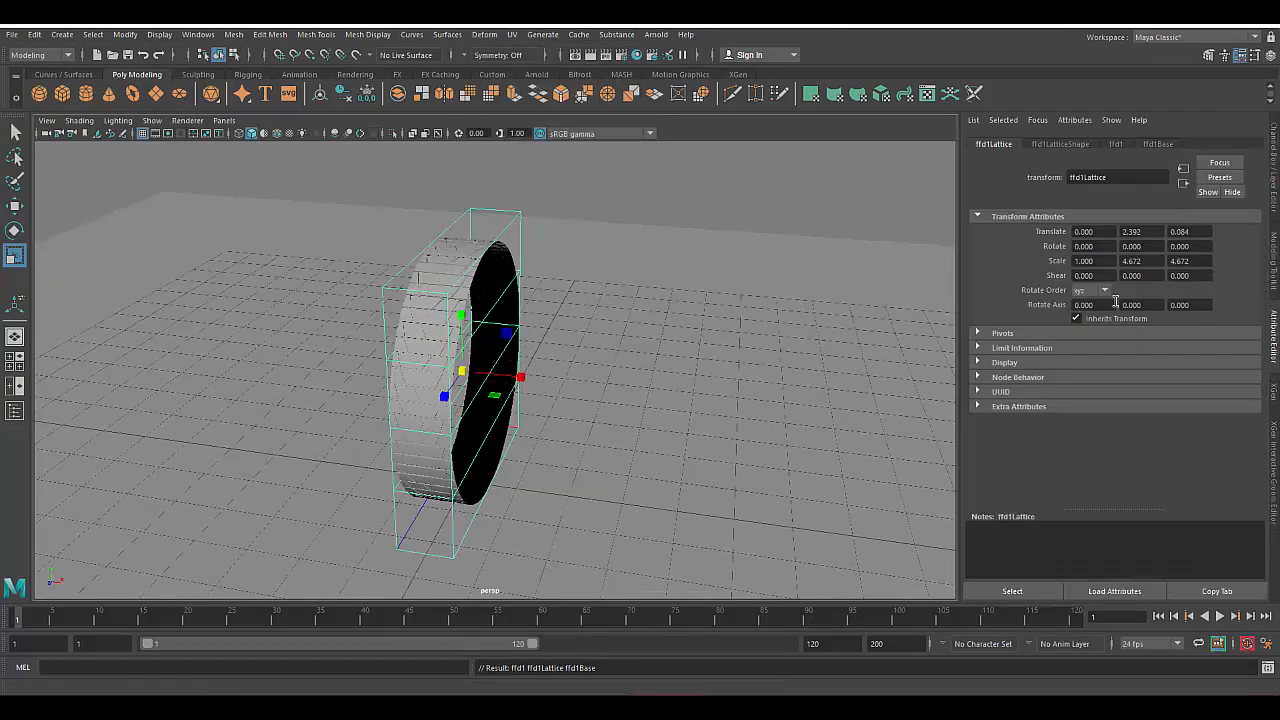
pyautogui.click(1060, 144)
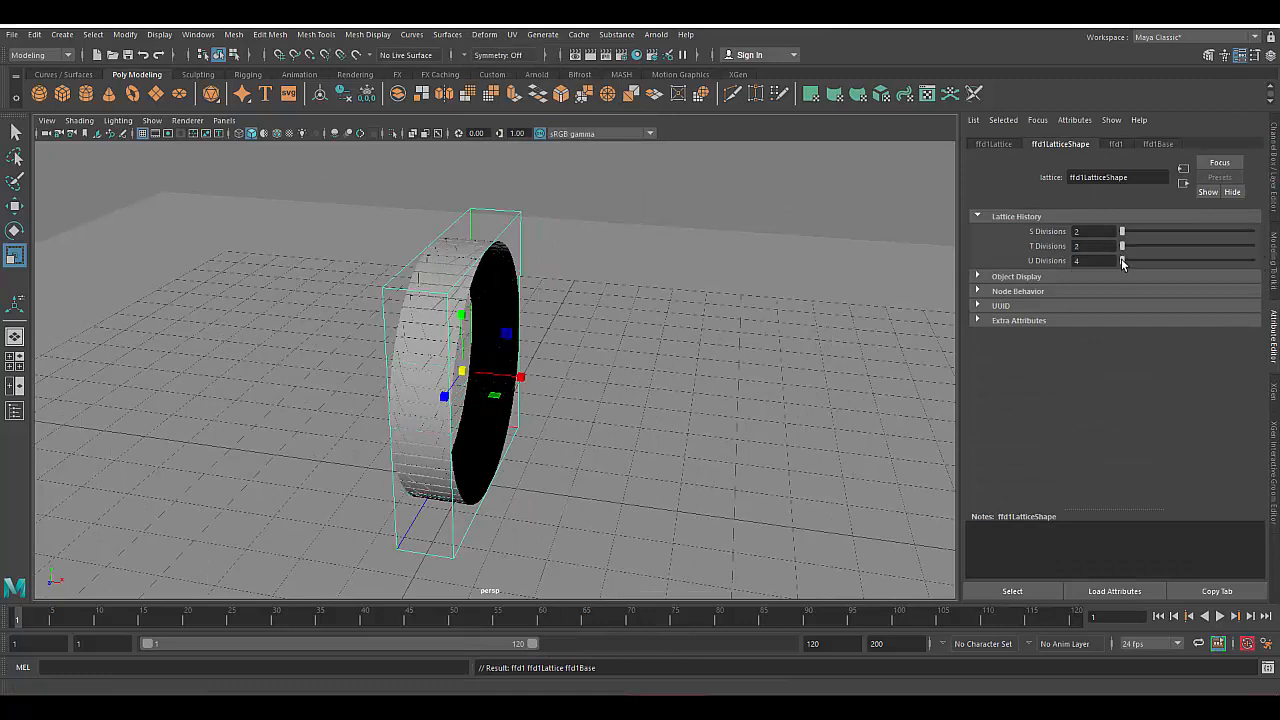
pyautogui.moveTo(1122, 262); pyautogui.dragTo(1126, 233)
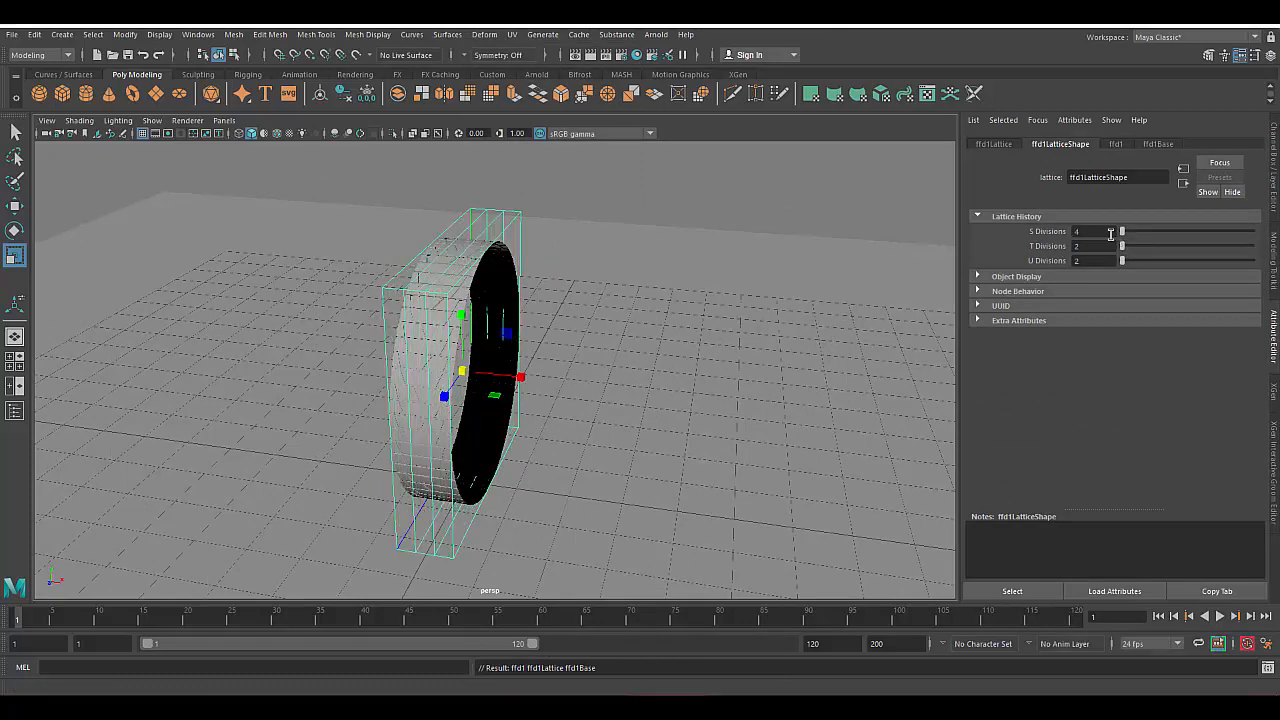
pyautogui.press('Return')
# Select the lattice points of the three inner columns from the front and scale them outward to raise the middle of the tread
pyautogui.keyDown('alt'); pyautogui.moveTo(500, 440); pyautogui.dragTo(580, 443); pyautogui.keyUp('alt')
pyautogui.scroll(3, 606, 393)
pyautogui.press('space')
pyautogui.moveTo(631, 345); pyautogui.dragTo(633, 390)
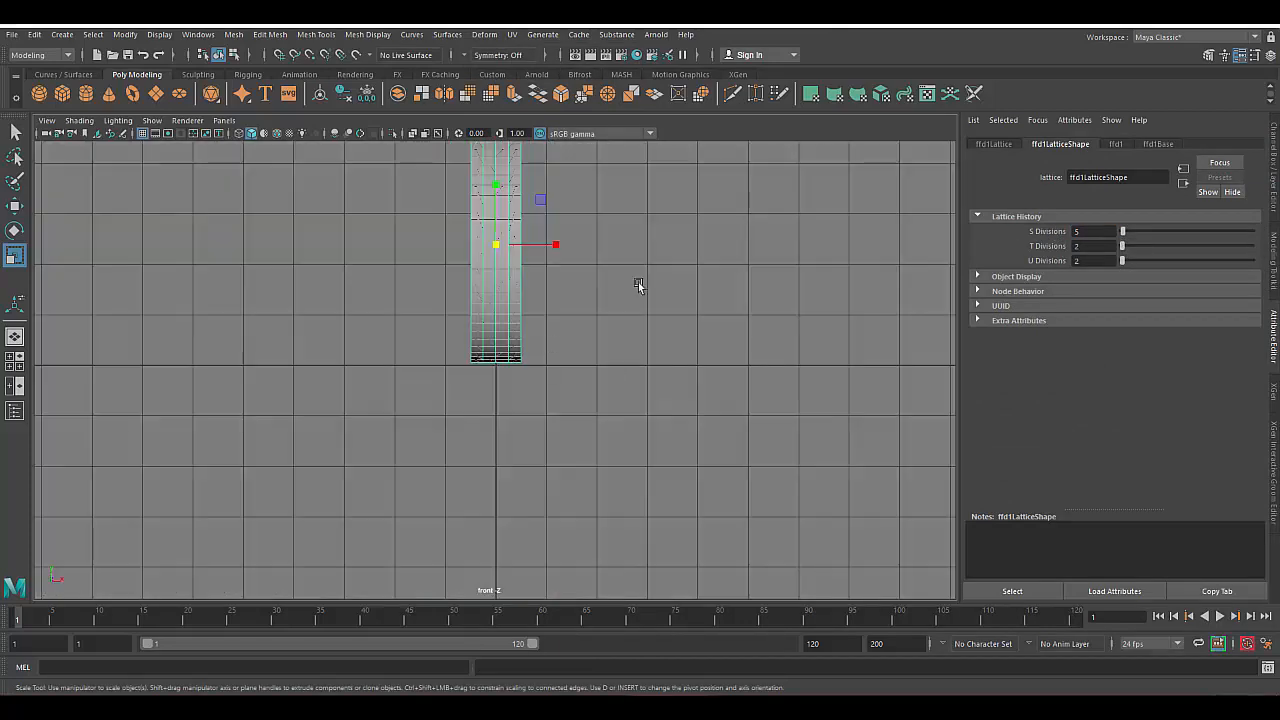
pyautogui.keyDown('alt'); pyautogui.moveTo(640, 286); pyautogui.dragTo(681, 429, button='middle'); pyautogui.keyUp('alt')
pyautogui.scroll(3, 620, 380)
pyautogui.moveTo(534, 237); pyautogui.dragTo(543, 184, button='right')
pyautogui.moveTo(551, 197); pyautogui.dragTo(566, 255)
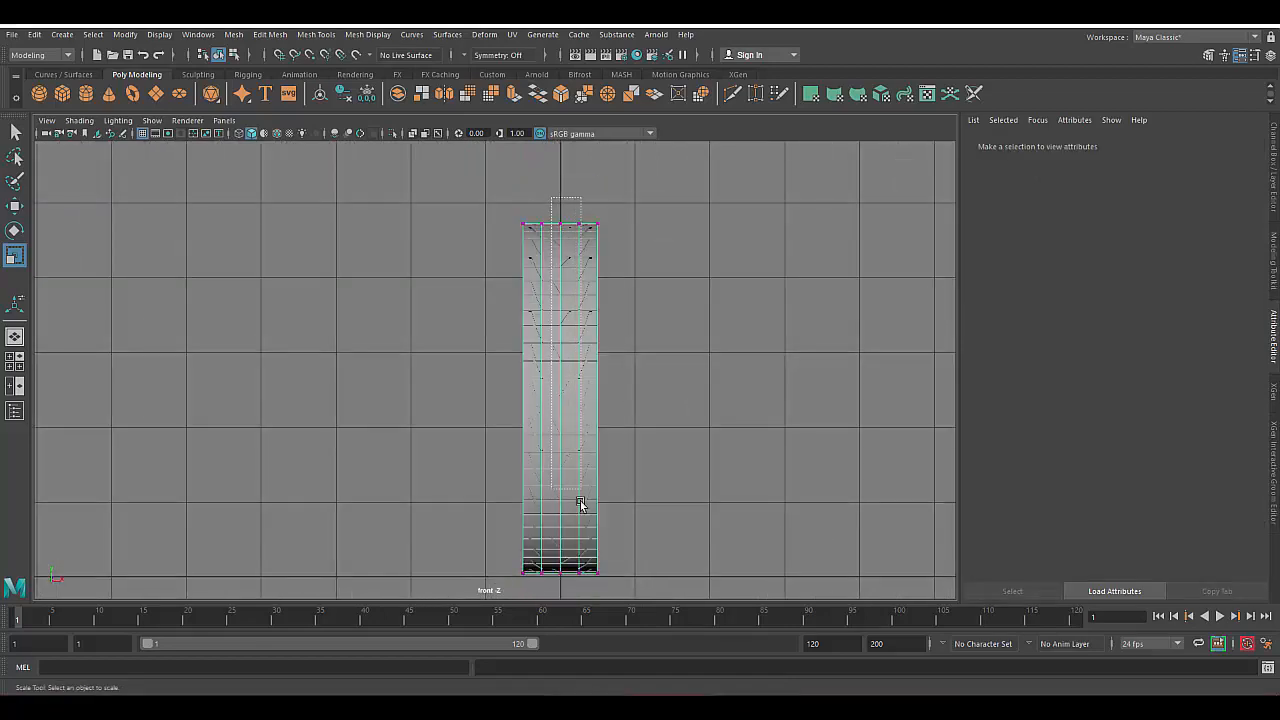
pyautogui.moveTo(581, 505); pyautogui.dragTo(556, 560)
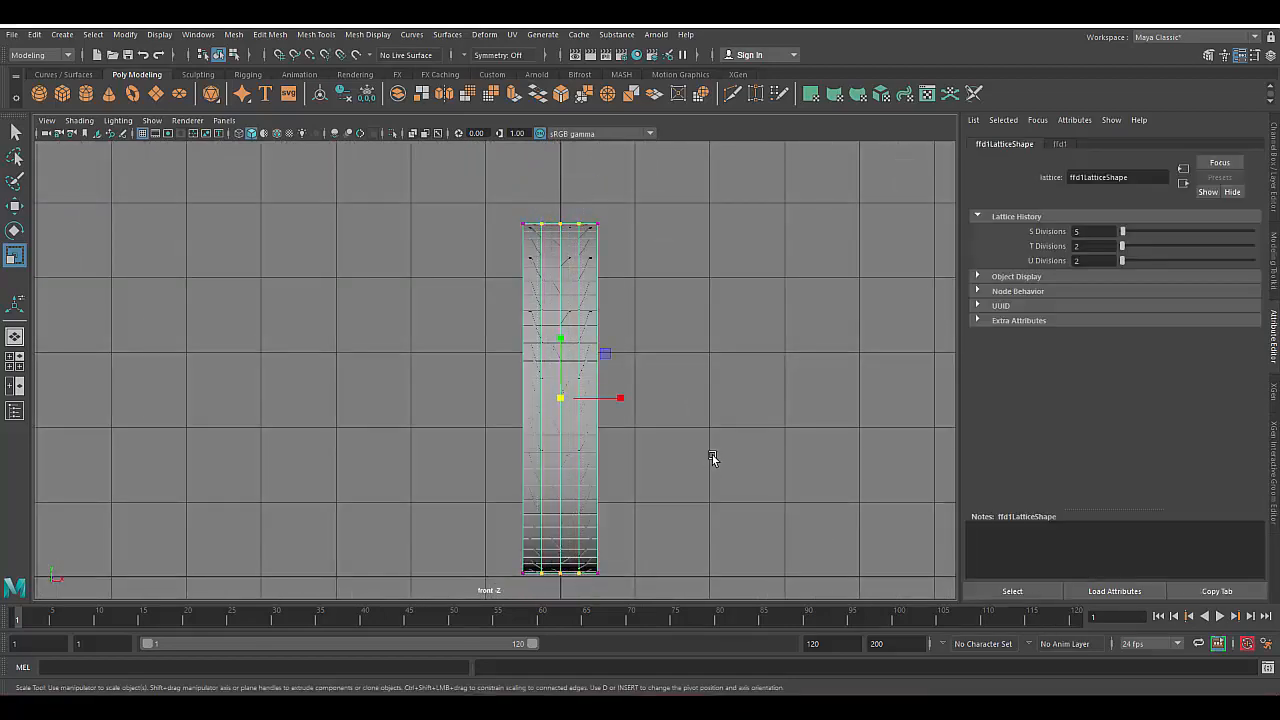
pyautogui.press('space')
pyautogui.moveTo(713, 457); pyautogui.dragTo(711, 415)
pyautogui.keyDown('alt'); pyautogui.moveTo(600, 437); pyautogui.dragTo(593, 439); pyautogui.keyUp('alt')
pyautogui.press('e')
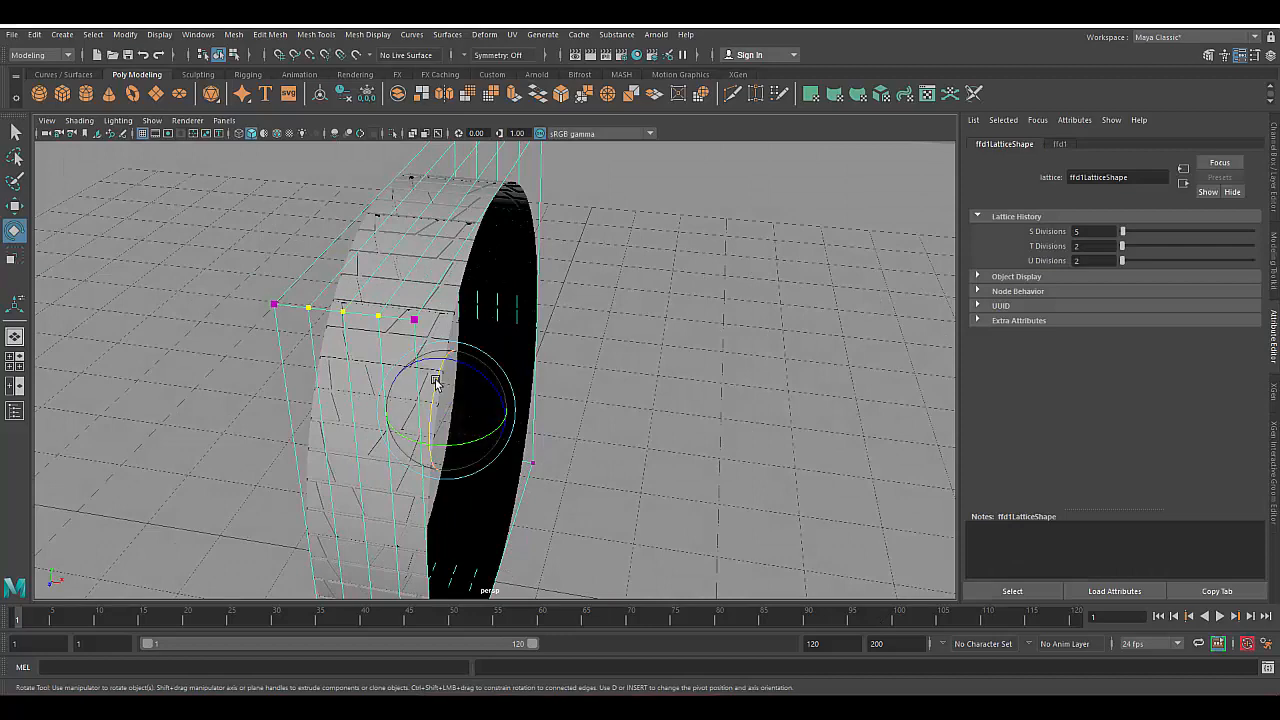
# Select only the center column of lattice points and scale it slightly farther outward to crown the tread
pyautogui.press('space')
pyautogui.moveTo(614, 290); pyautogui.dragTo(553, 195)
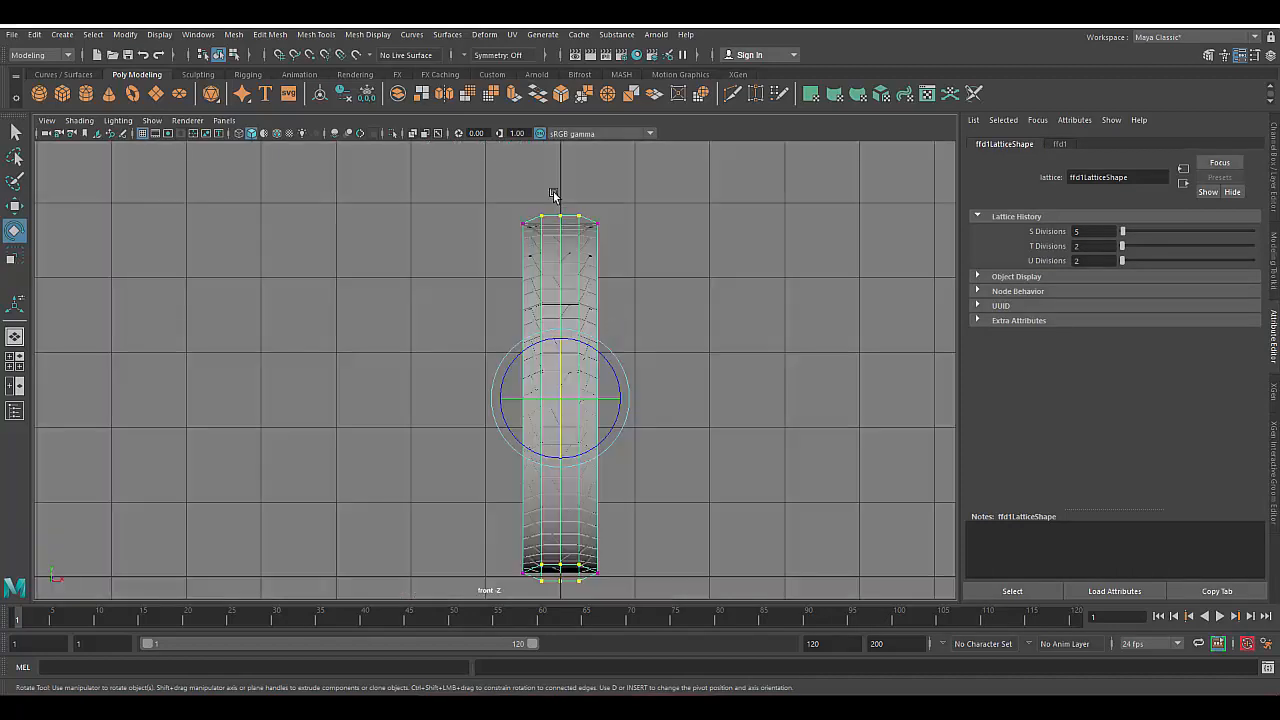
pyautogui.press('space')
pyautogui.moveTo(653, 408); pyautogui.dragTo(653, 356)
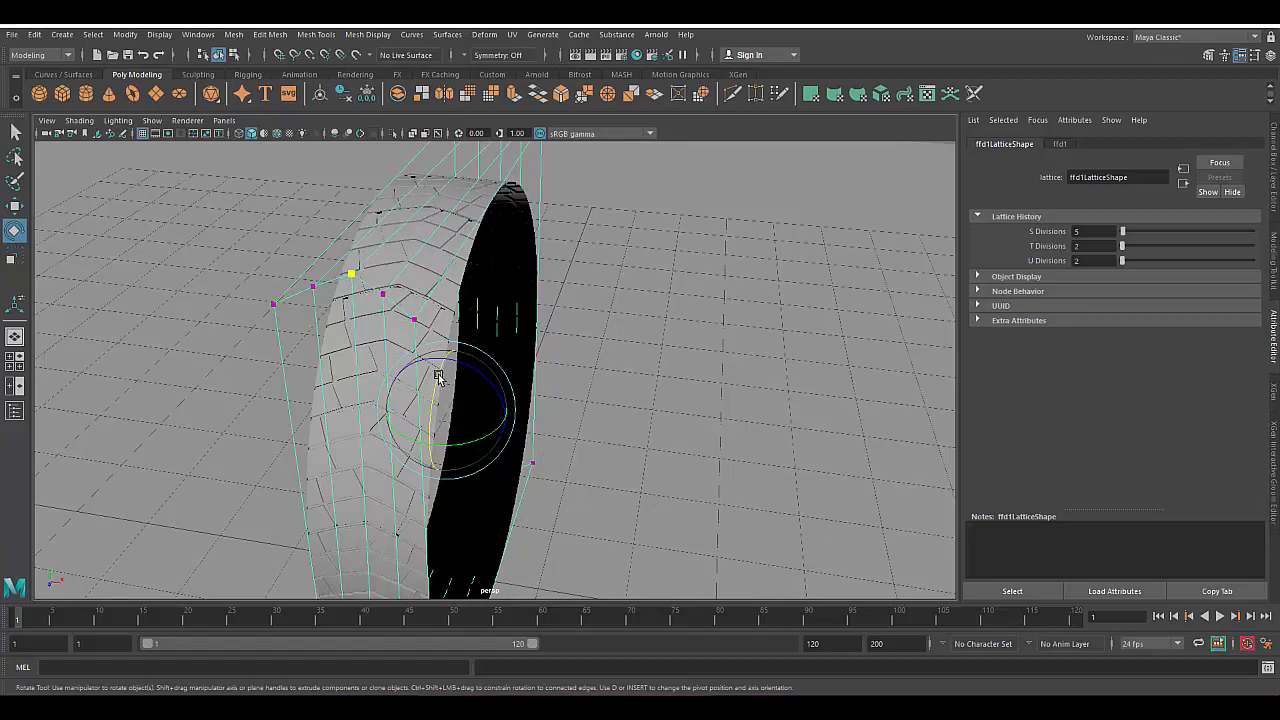
# Delete the history of all objects in the scene to bake the lattice deformation into the ring
pyautogui.keyDown('alt'); pyautogui.moveTo(440, 378); pyautogui.dragTo(591, 428); pyautogui.keyUp('alt')
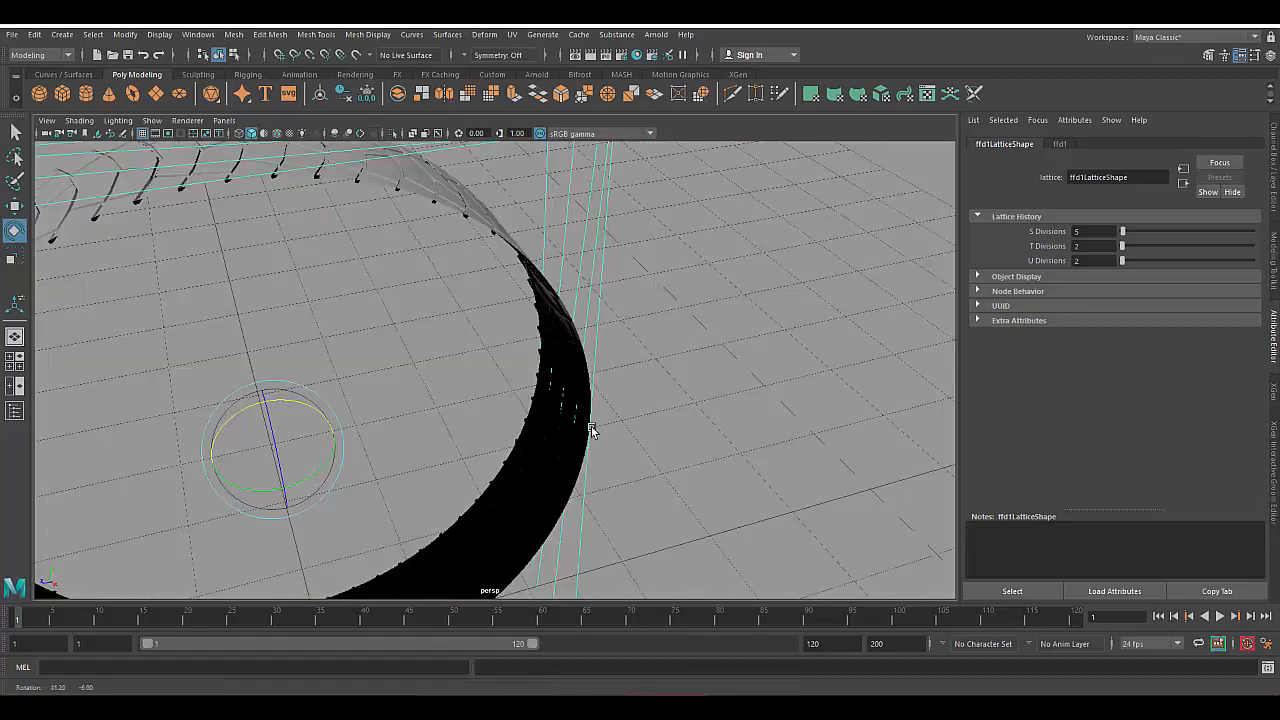
pyautogui.keyDown('alt'); pyautogui.moveTo(591, 428); pyautogui.dragTo(440, 282, button='right'); pyautogui.keyUp('alt')
pyautogui.click(468, 349)
pyautogui.keyDown('alt'); pyautogui.moveTo(468, 349); pyautogui.dragTo(690, 421, button='right'); pyautogui.keyUp('alt')
pyautogui.keyDown('alt'); pyautogui.moveTo(690, 421); pyautogui.dragTo(641, 421); pyautogui.keyUp('alt')
pyautogui.press('f')
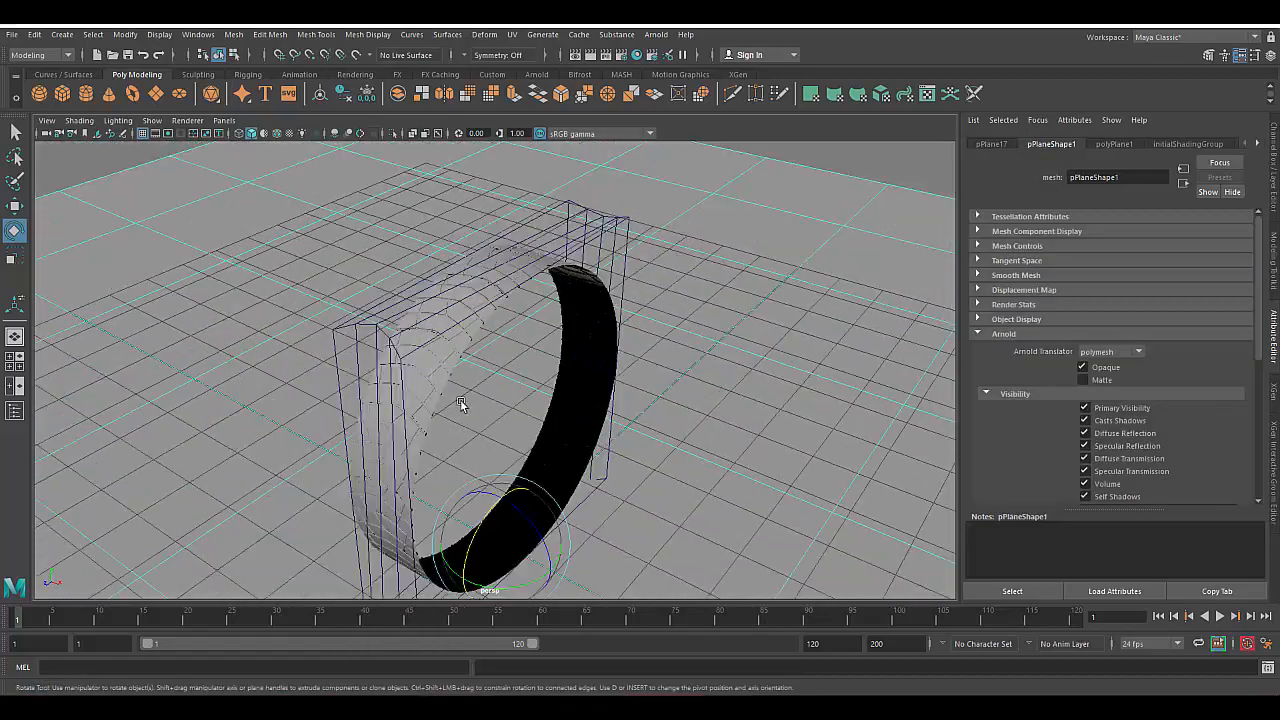
pyautogui.click(34, 34)
pyautogui.moveTo(143, 194)
pyautogui.click(257, 204)
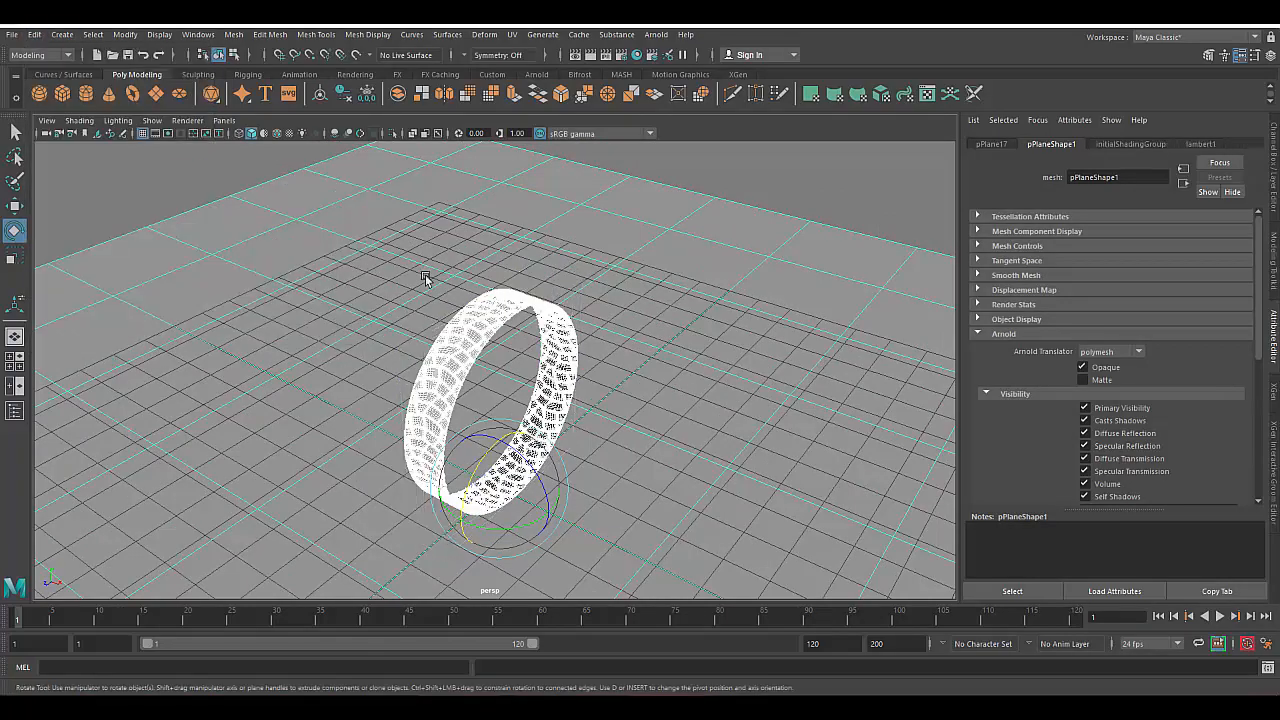
# Add a new lattice deformer to the tread ring with 6 S divisions, 2 T divisions and 2 U divisions
pyautogui.keyDown('alt'); pyautogui.moveTo(430, 280); pyautogui.dragTo(512, 457); pyautogui.keyUp('alt')
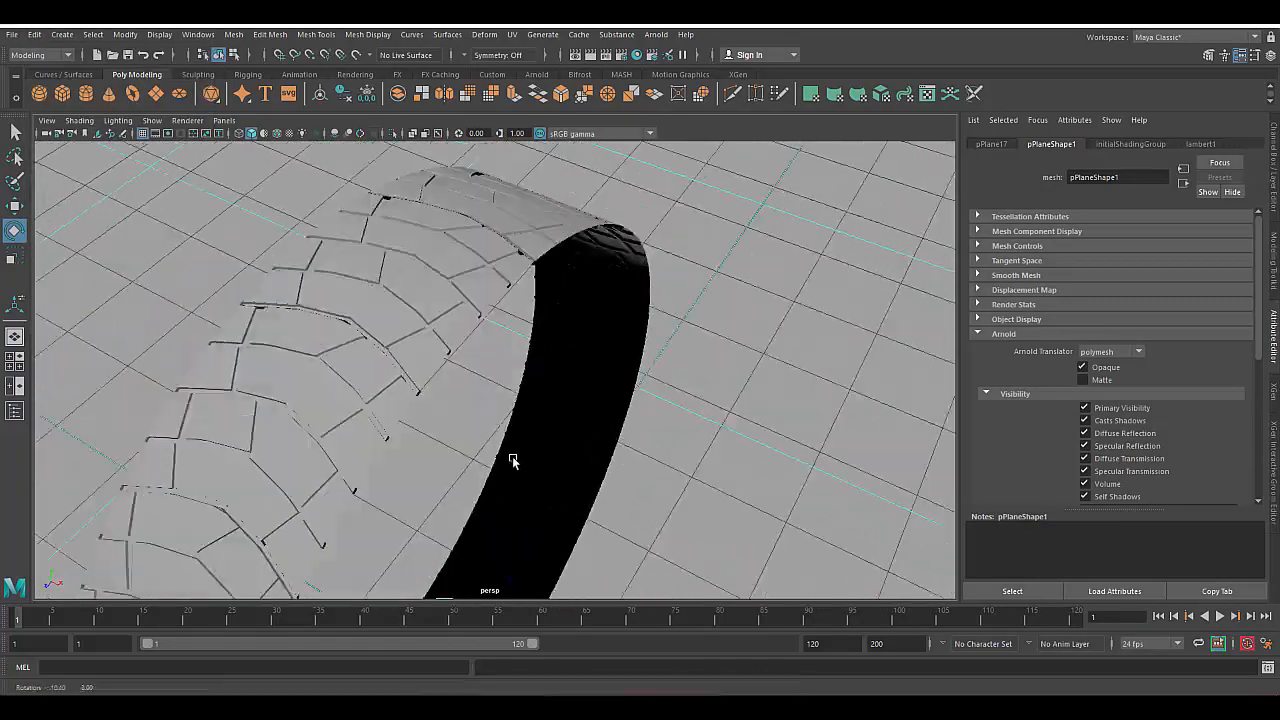
pyautogui.keyDown('alt'); pyautogui.moveTo(512, 457); pyautogui.dragTo(443, 447, button='right'); pyautogui.keyUp('alt')
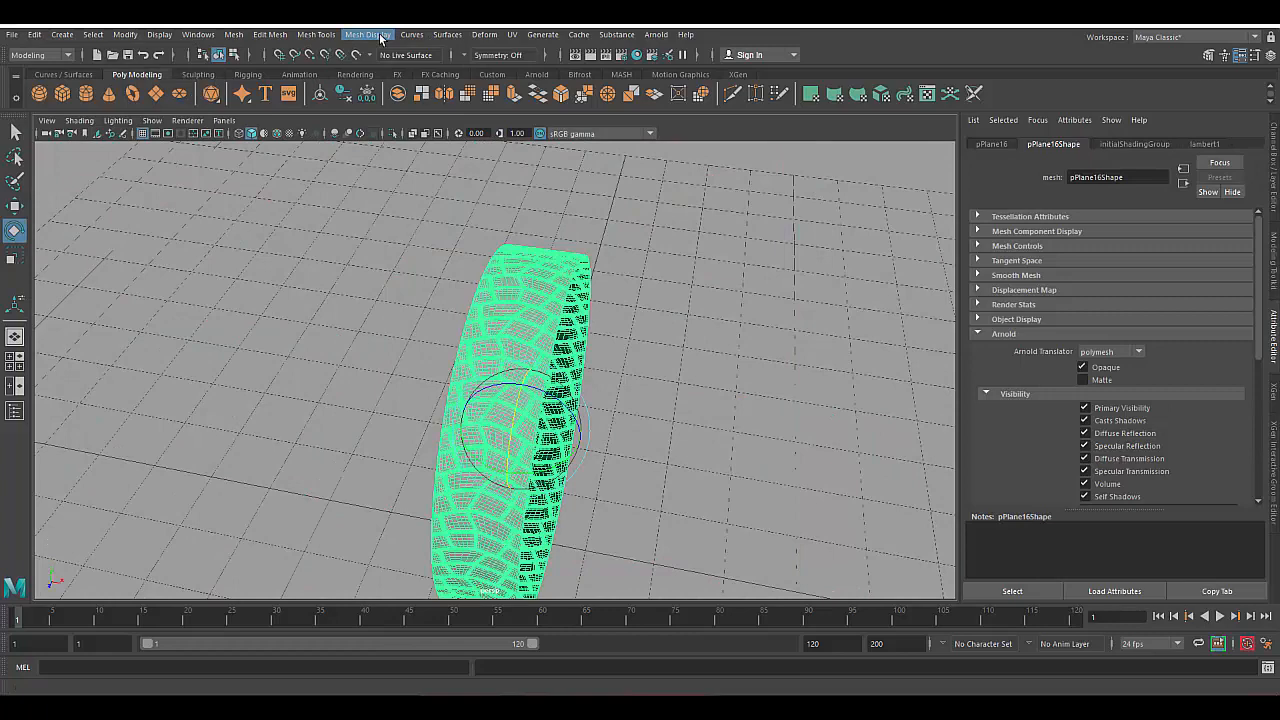
pyautogui.click(484, 34)
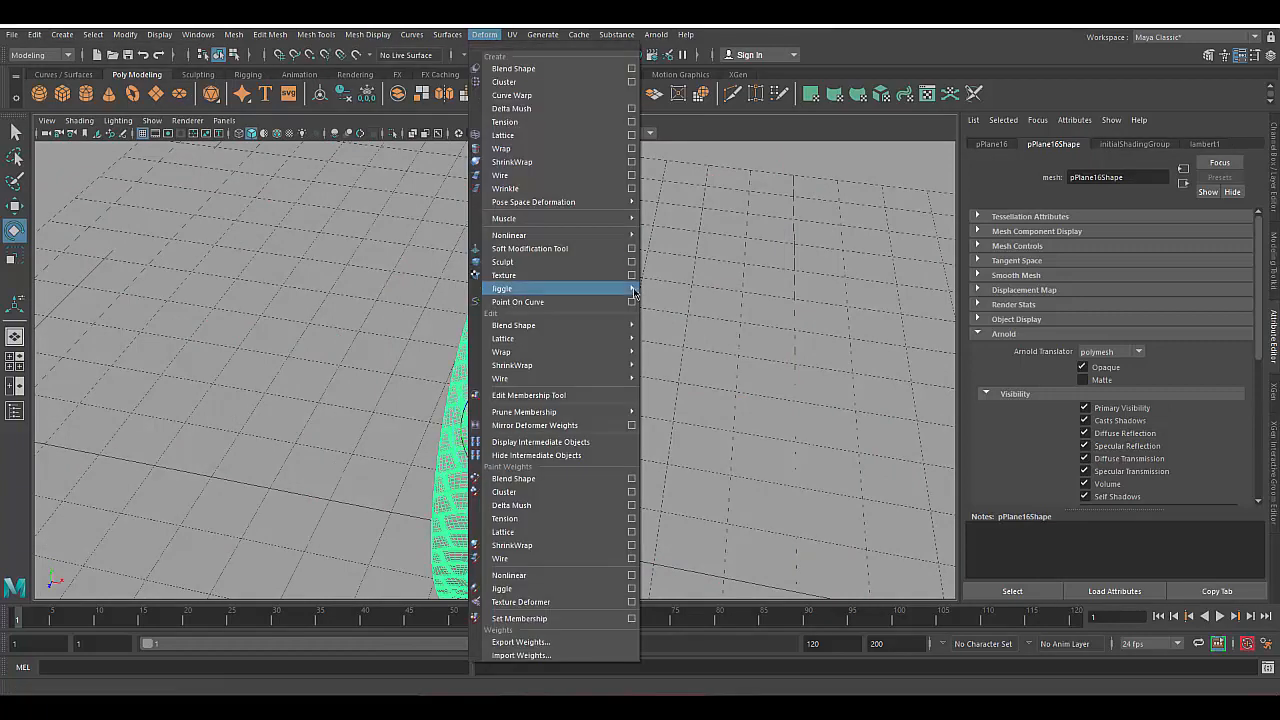
pyautogui.click(540, 138)
pyautogui.click(1062, 144)
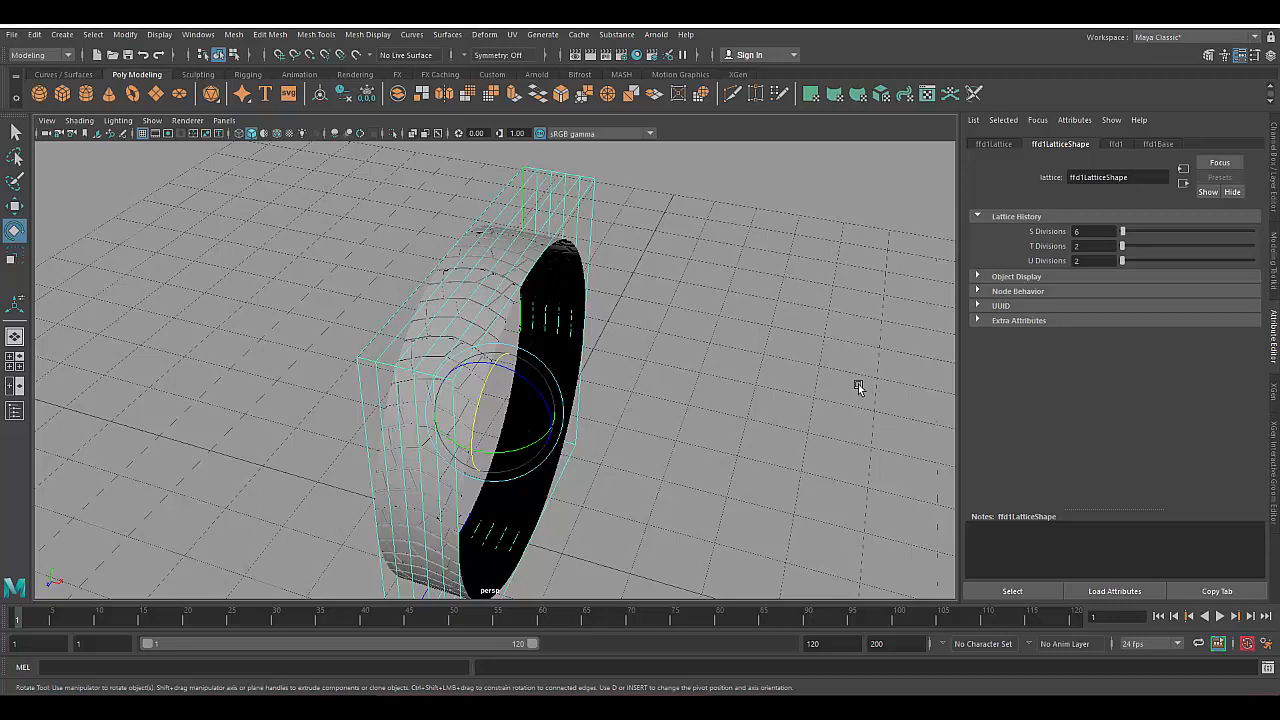
# Select the outermost lattice point columns on both sides and scale them uniformly inward to round off the ring's shoulders
pyautogui.press('q')
pyautogui.press('space')
pyautogui.moveTo(690, 253); pyautogui.dragTo(681, 311)
pyautogui.rightClick(565, 226)
pyautogui.moveTo(565, 226); pyautogui.dragTo(565, 188, button='right')
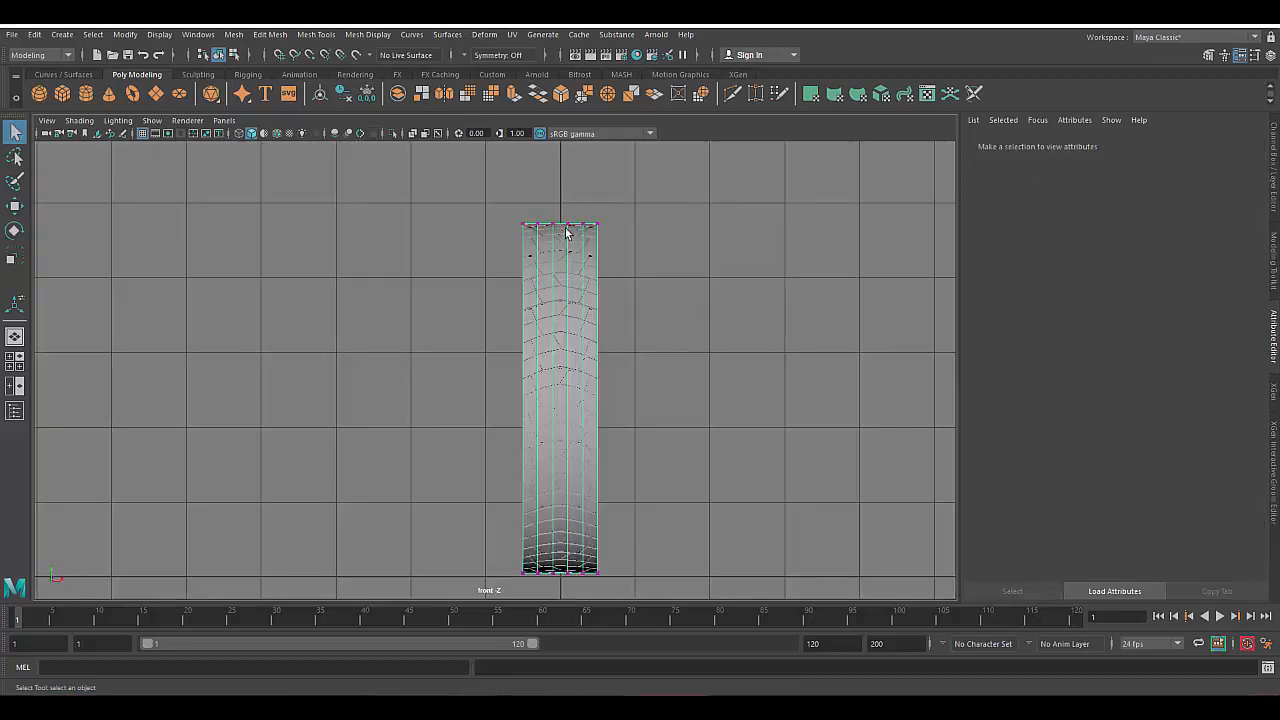
pyautogui.moveTo(699, 508); pyautogui.dragTo(699, 508)
pyautogui.press('r')
pyautogui.press('space')
pyautogui.moveTo(694, 417); pyautogui.dragTo(694, 382)
pyautogui.moveTo(496, 414); pyautogui.dragTo(483, 410)
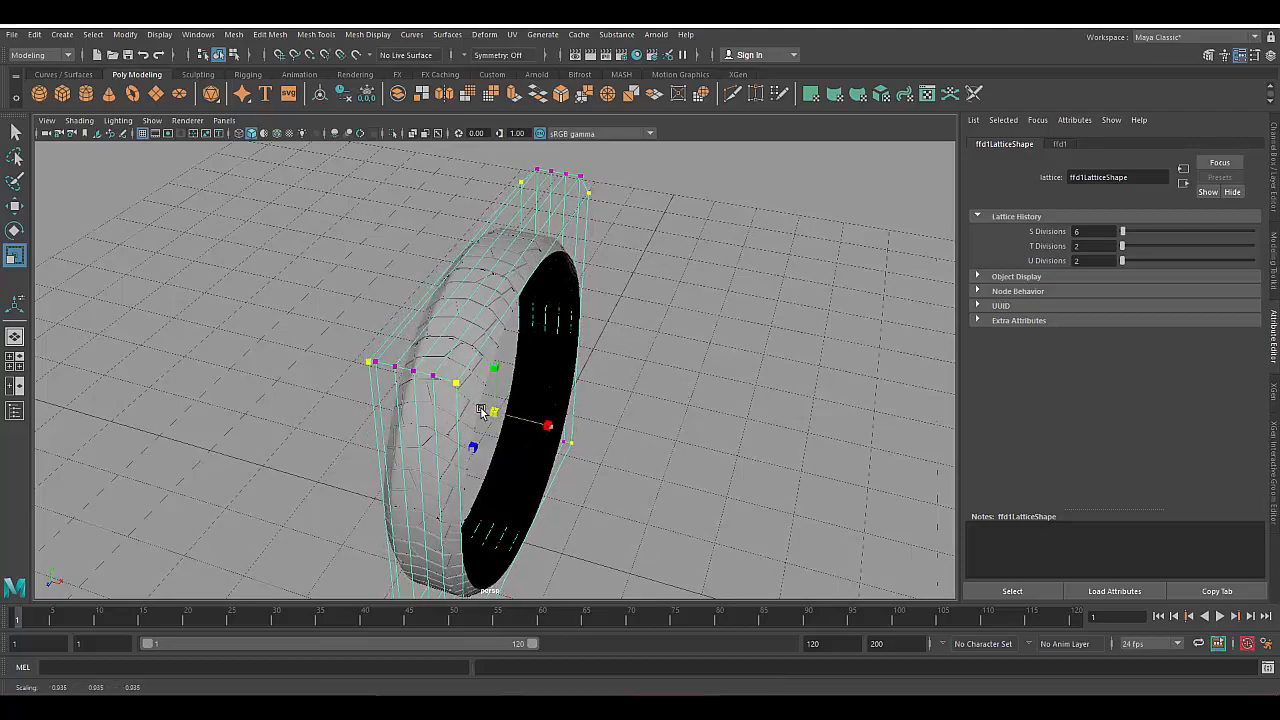
pyautogui.scroll(4, 606, 409)
pyautogui.moveTo(609, 409)
pyautogui.keyDown('alt'); pyautogui.mouseDown()
pyautogui.moveTo(551, 423)
pyautogui.moveTo(604, 400)
pyautogui.mouseUp(); pyautogui.keyUp('alt')
pyautogui.moveTo(594, 453); pyautogui.dragTo(585, 449)
# Select the second lattice point column from each side and scale both slightly inward uniformly
pyautogui.press('space')
pyautogui.moveTo(680, 334); pyautogui.dragTo(680, 369)
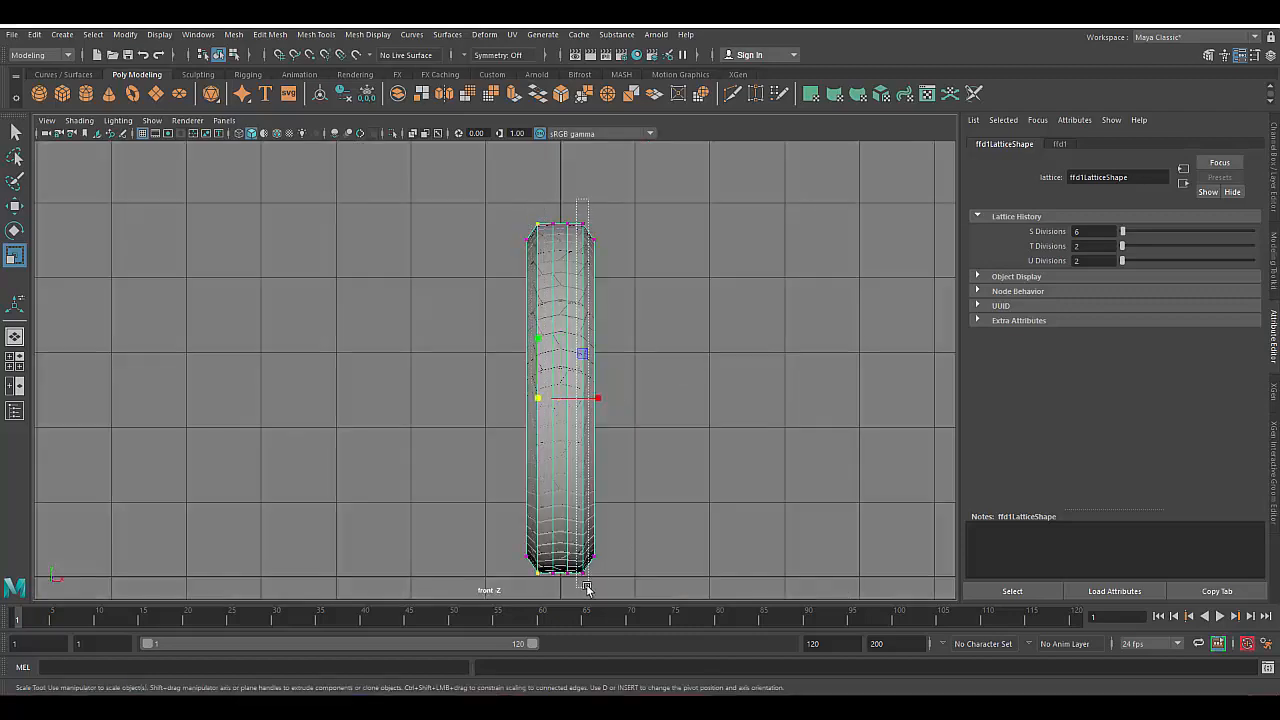
pyautogui.keyDown('shift'); pyautogui.moveTo(587, 590); pyautogui.dragTo(587, 590); pyautogui.keyUp('shift')
pyautogui.moveTo(560, 398); pyautogui.dragTo(556, 396)
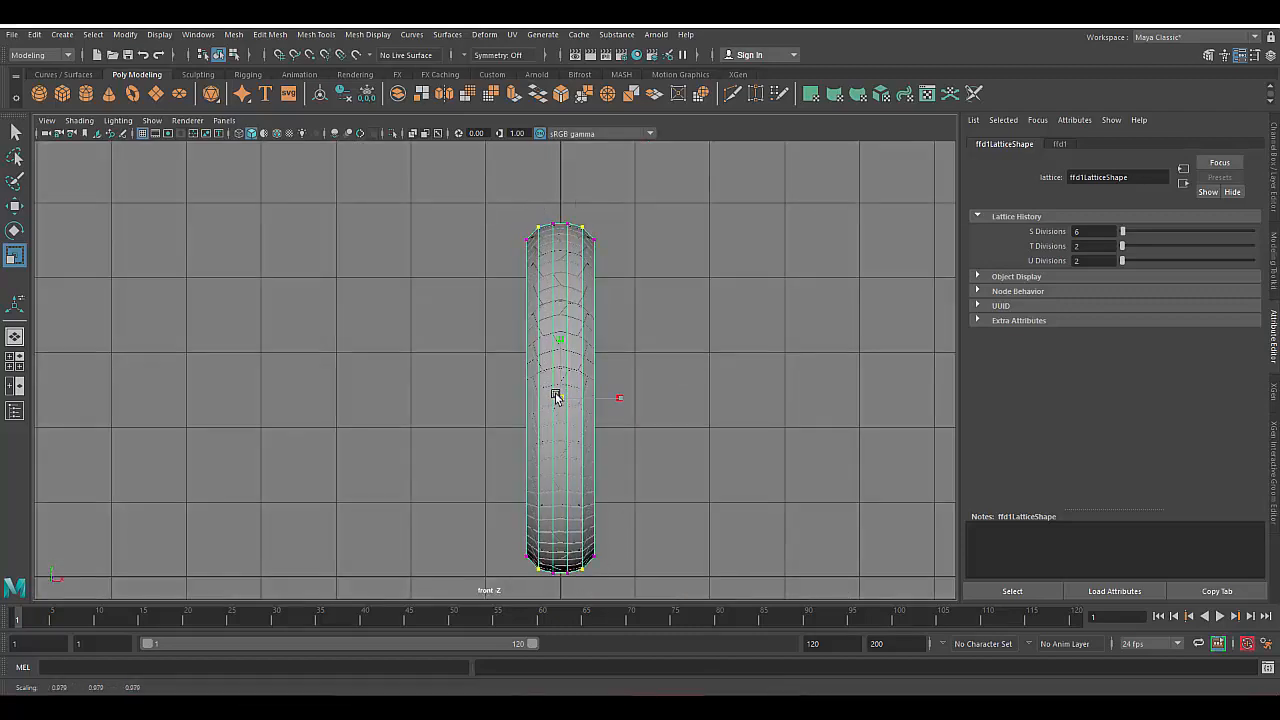
# Scale the selected second-from-edge lattice point columns toward each other along X to refine the shoulder curve
pyautogui.keyDown('alt'); pyautogui.moveTo(640, 330); pyautogui.dragTo(806, 205, button='right'); pyautogui.keyUp('alt')
pyautogui.keyDown('alt'); pyautogui.moveTo(806, 205); pyautogui.dragTo(776, 302, button='middle'); pyautogui.keyUp('alt')
pyautogui.moveTo(612, 535); pyautogui.dragTo(684, 542)
pyautogui.keyDown('alt'); pyautogui.moveTo(752, 320); pyautogui.dragTo(690, 385, button='right'); pyautogui.keyUp('alt')
pyautogui.keyDown('alt'); pyautogui.moveTo(690, 385); pyautogui.dragTo(709, 340, button='middle'); pyautogui.keyUp('alt')
pyautogui.press('space')
pyautogui.moveTo(660, 337); pyautogui.dragTo(658, 295)
pyautogui.keyDown('alt'); pyautogui.moveTo(597, 355); pyautogui.dragTo(664, 414); pyautogui.keyUp('alt')
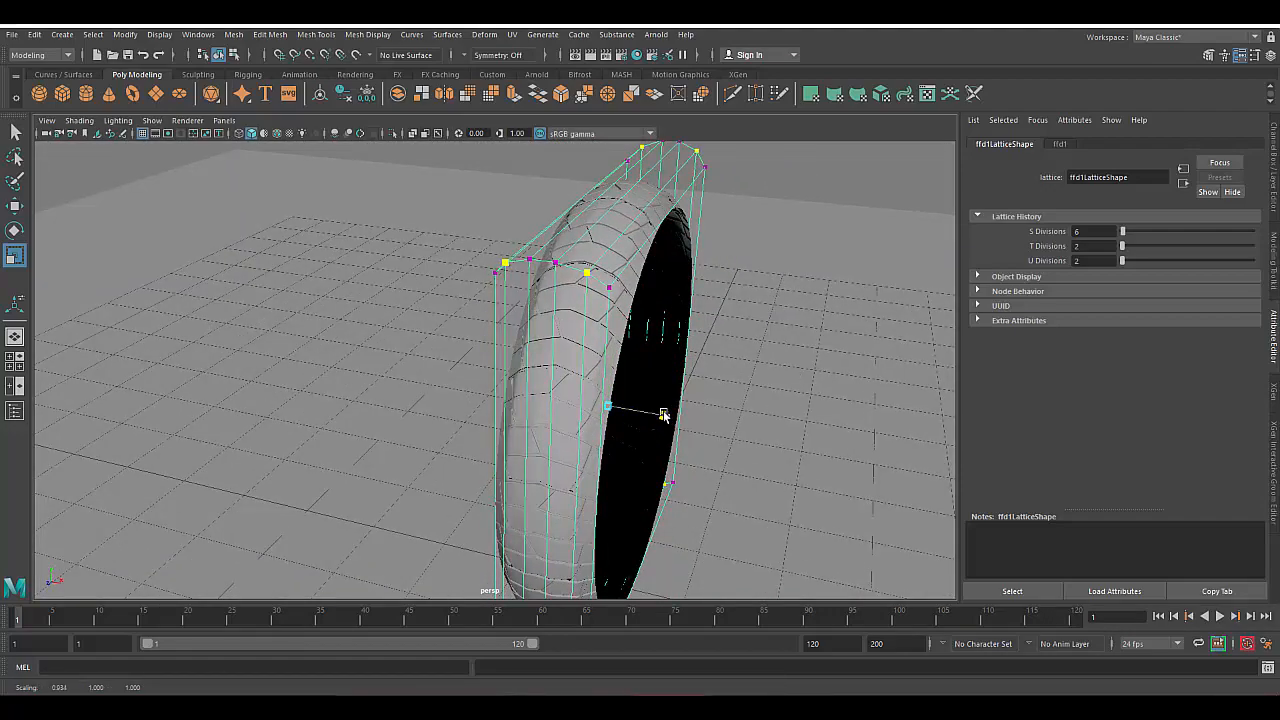
# Try to raise the existing lattice's S divisions to 7
pyautogui.click(618, 196)
pyautogui.keyDown('alt'); pyautogui.moveTo(618, 196); pyautogui.dragTo(644, 416); pyautogui.keyUp('alt')
pyautogui.click(1178, 142)
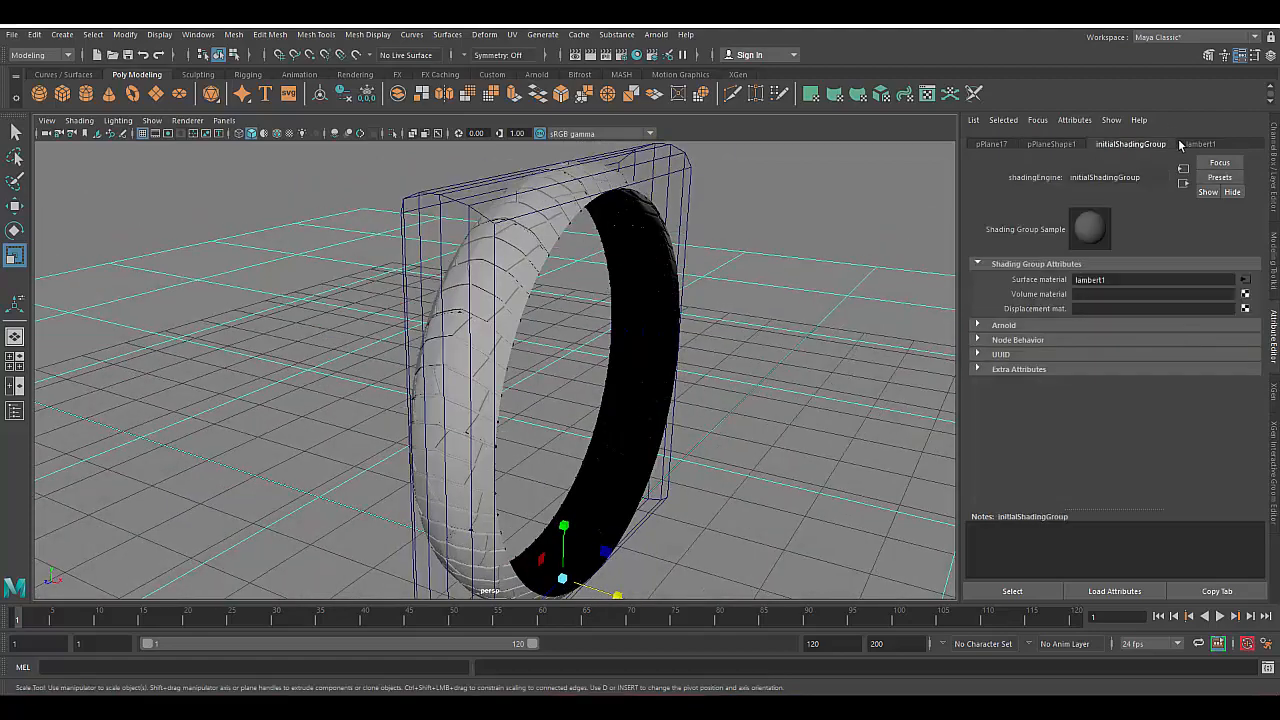
pyautogui.click(1047, 144)
pyautogui.click(471, 214)
pyautogui.click(1116, 144)
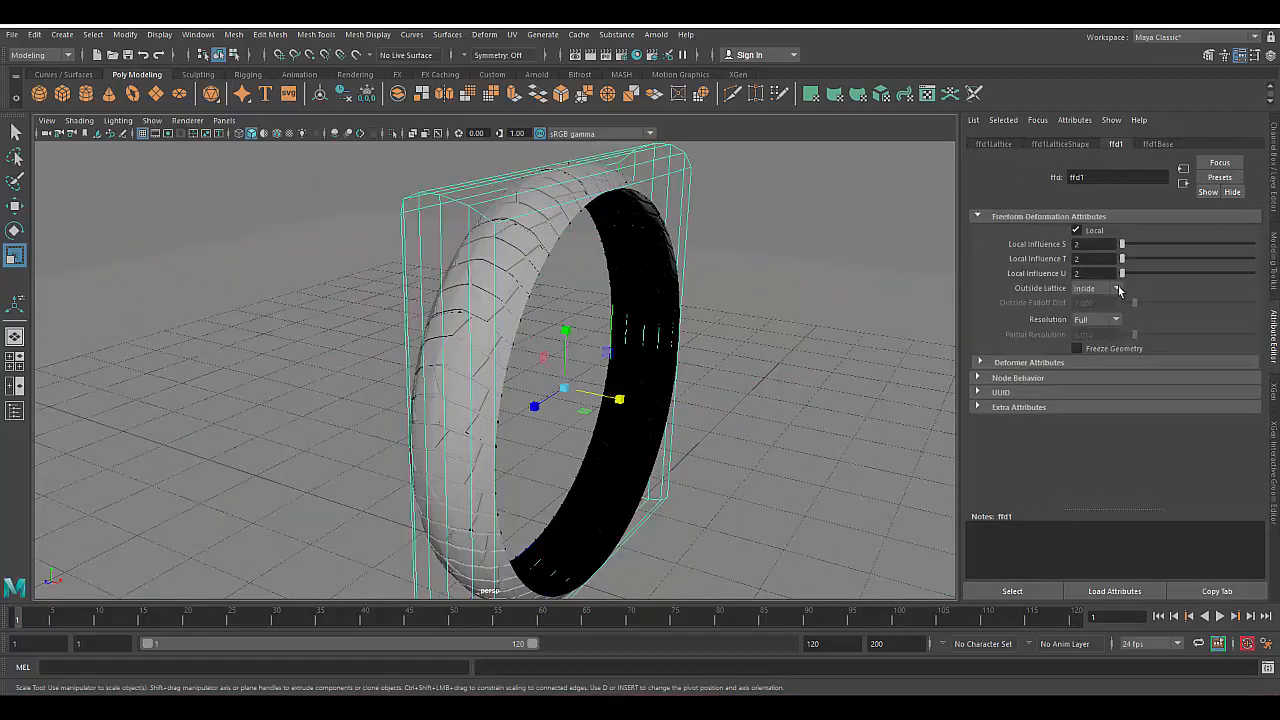
pyautogui.click(1060, 145)
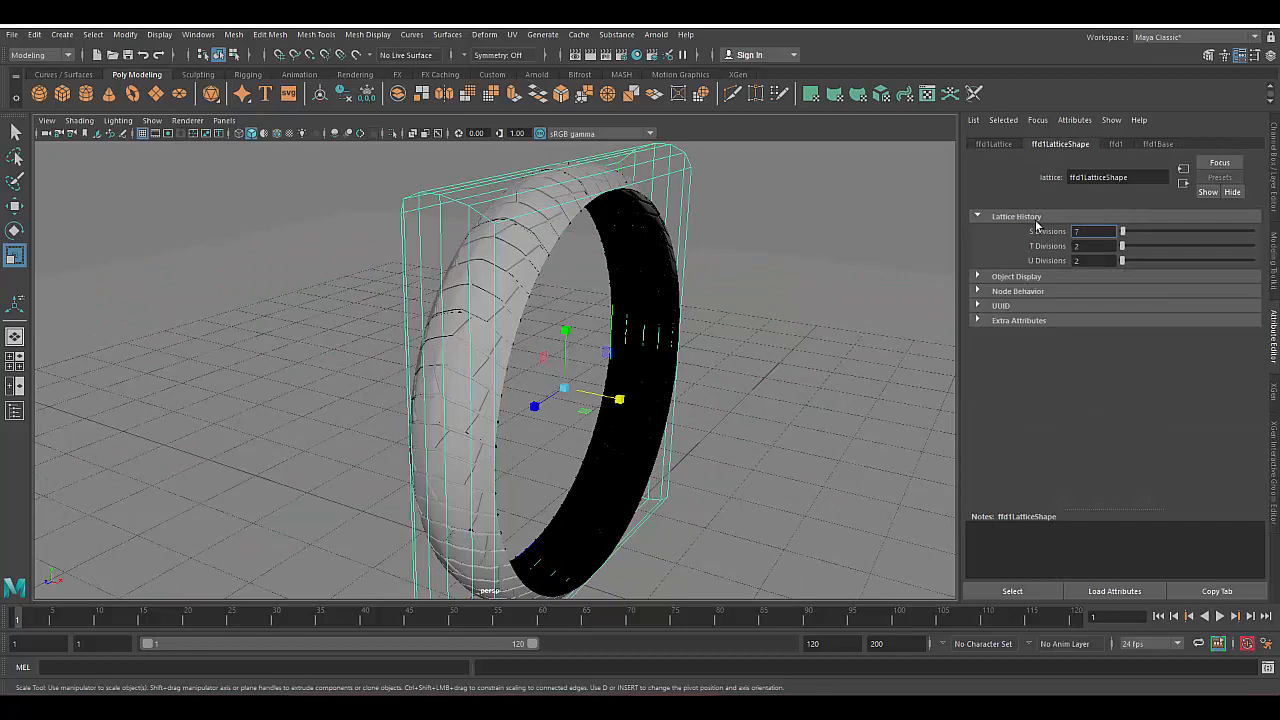
pyautogui.press('Return')
# Delete all history in the scene to remove the second lattice and keep the rounded tire shape
pyautogui.hotkey('ctrl', 'shift', 'a')
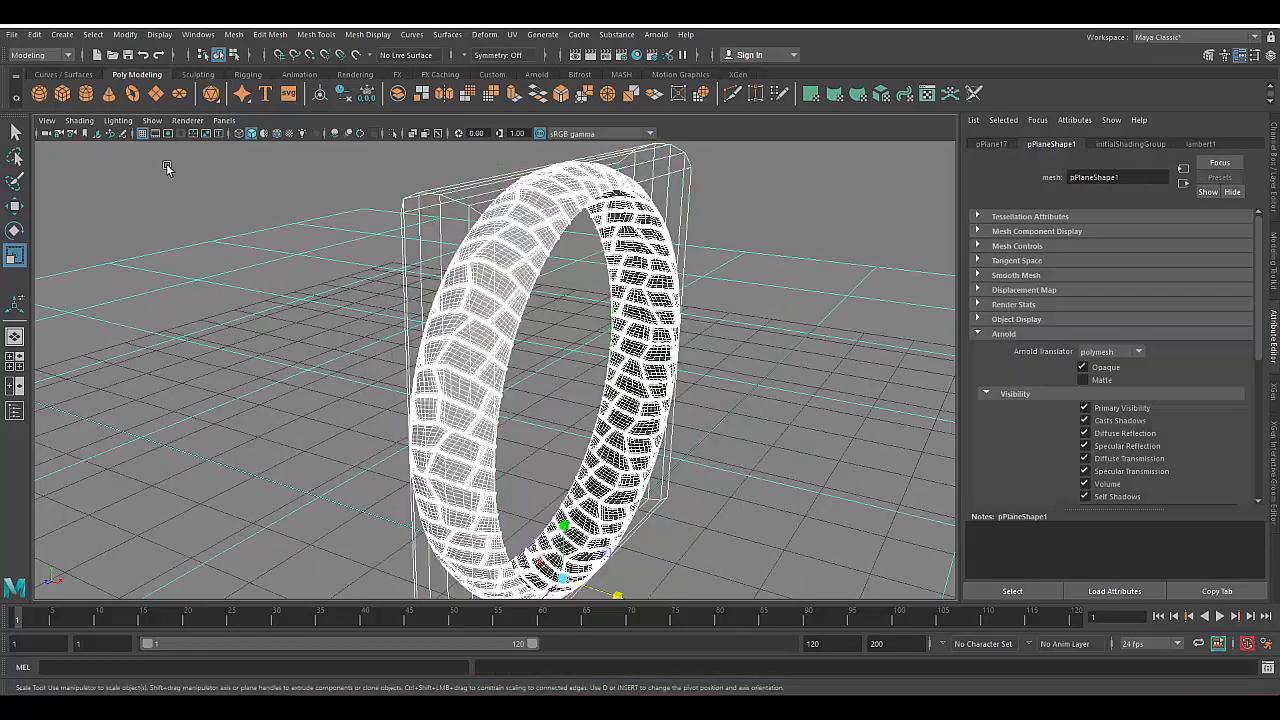
pyautogui.click(35, 35)
pyautogui.moveTo(146, 193)
pyautogui.click(249, 204)
pyautogui.click(345, 300)
pyautogui.scroll(-4, 466, 386)
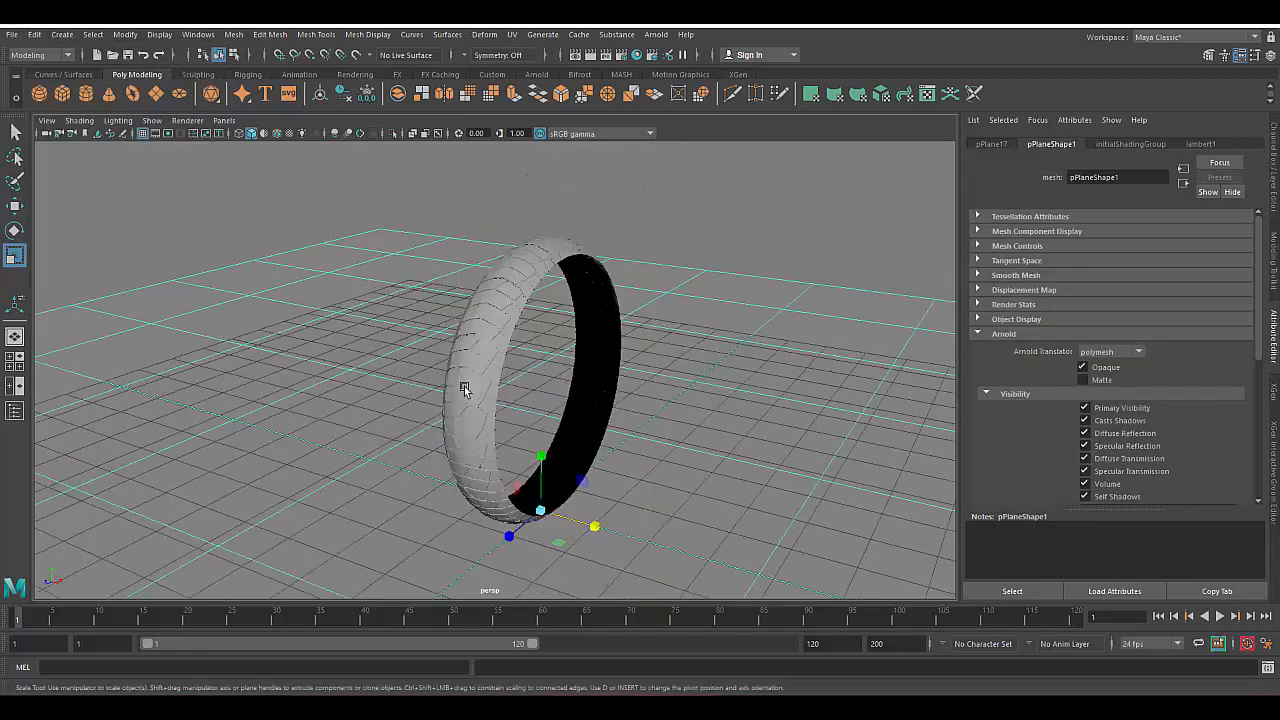
# Save the scene with the rounded tread ring
pyautogui.keyDown('alt'); pyautogui.moveTo(466, 386); pyautogui.dragTo(510, 388); pyautogui.keyUp('alt')
pyautogui.scroll(4, 500, 386)
pyautogui.click(12, 35)
pyautogui.click(50, 88)
# Assign a new Arnold aiStandardSurface material to the tread ring
pyautogui.moveTo(586, 210); pyautogui.dragTo(566, 297, button='right')
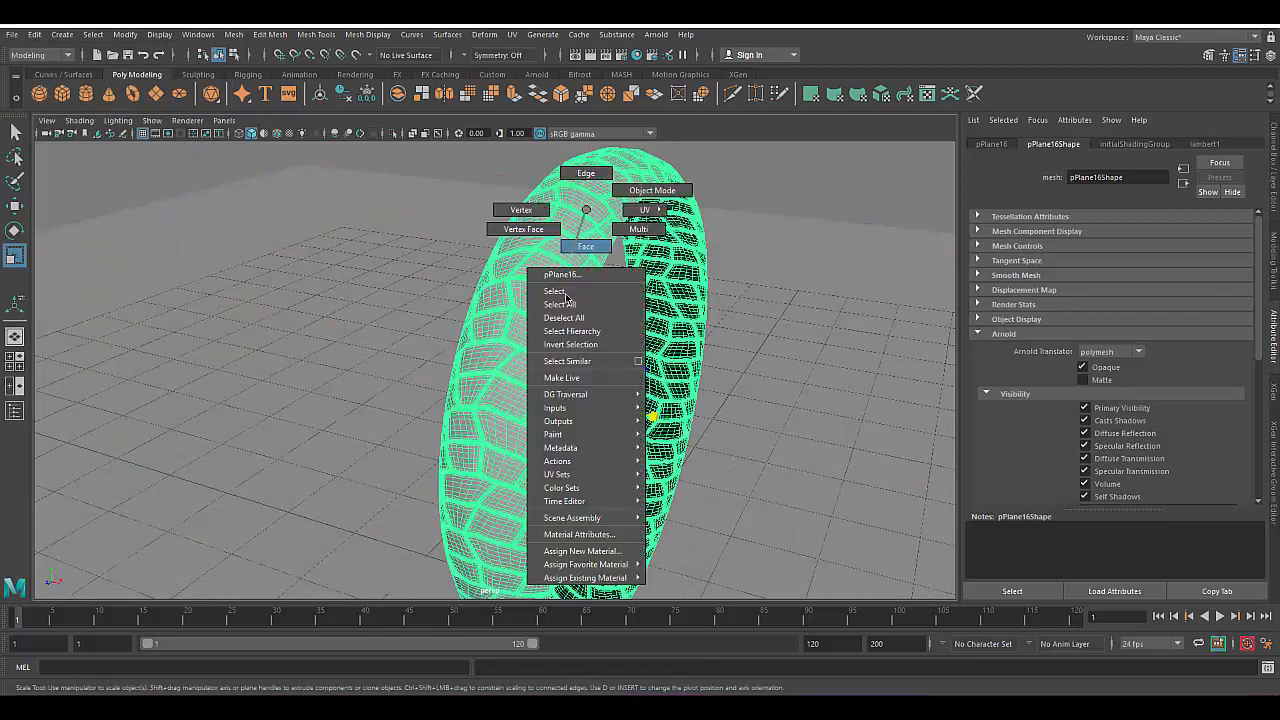
pyautogui.click(578, 554)
pyautogui.click(467, 360)
pyautogui.click(565, 507)
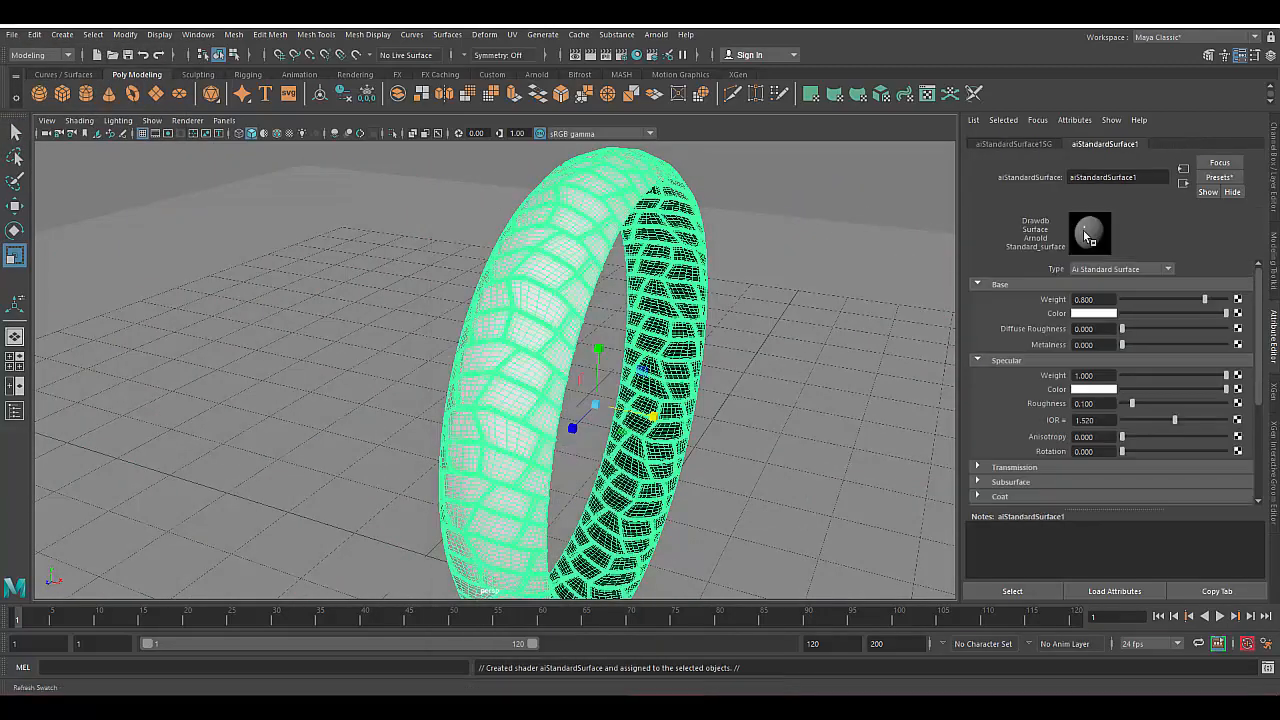
# Apply a dark material preset with diffuse roughness 1, specular roughness 0.6 and anisotropy 0.5, and darken the base color slightly
pyautogui.click(1219, 177)
pyautogui.moveTo(1202, 524)
pyautogui.click(1060, 524)
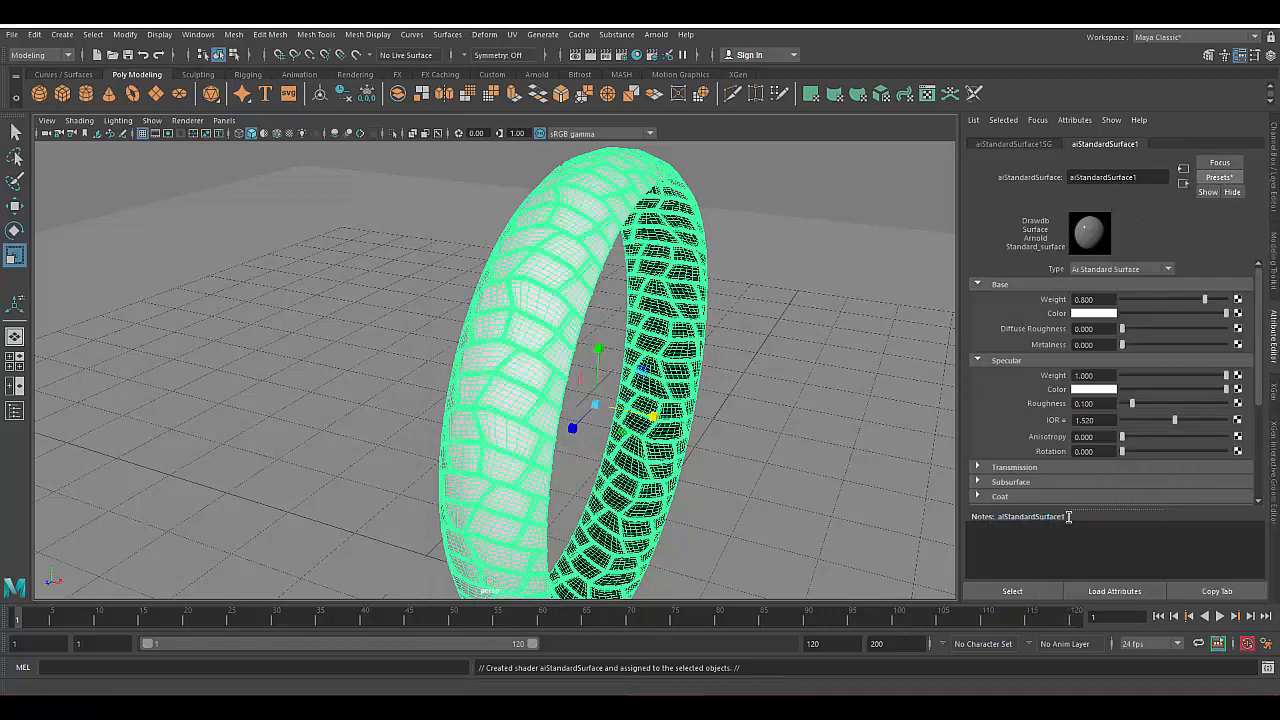
pyautogui.moveTo(1129, 314); pyautogui.dragTo(1126, 314)
# Render the scene in the Arnold RenderView, examine the dark tire from several angles, and close the render
pyautogui.click(656, 35)
pyautogui.click(672, 57)
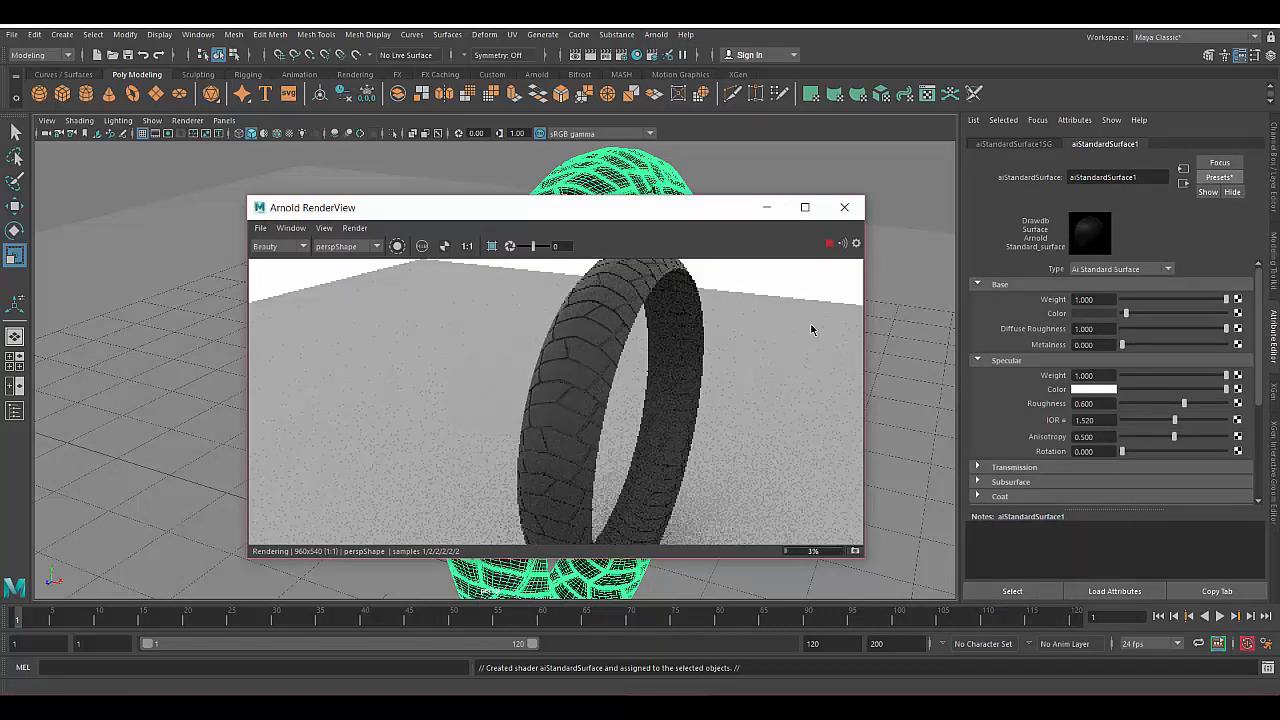
pyautogui.keyDown('alt'); pyautogui.moveTo(200, 400); pyautogui.dragTo(130, 410); pyautogui.keyUp('alt')
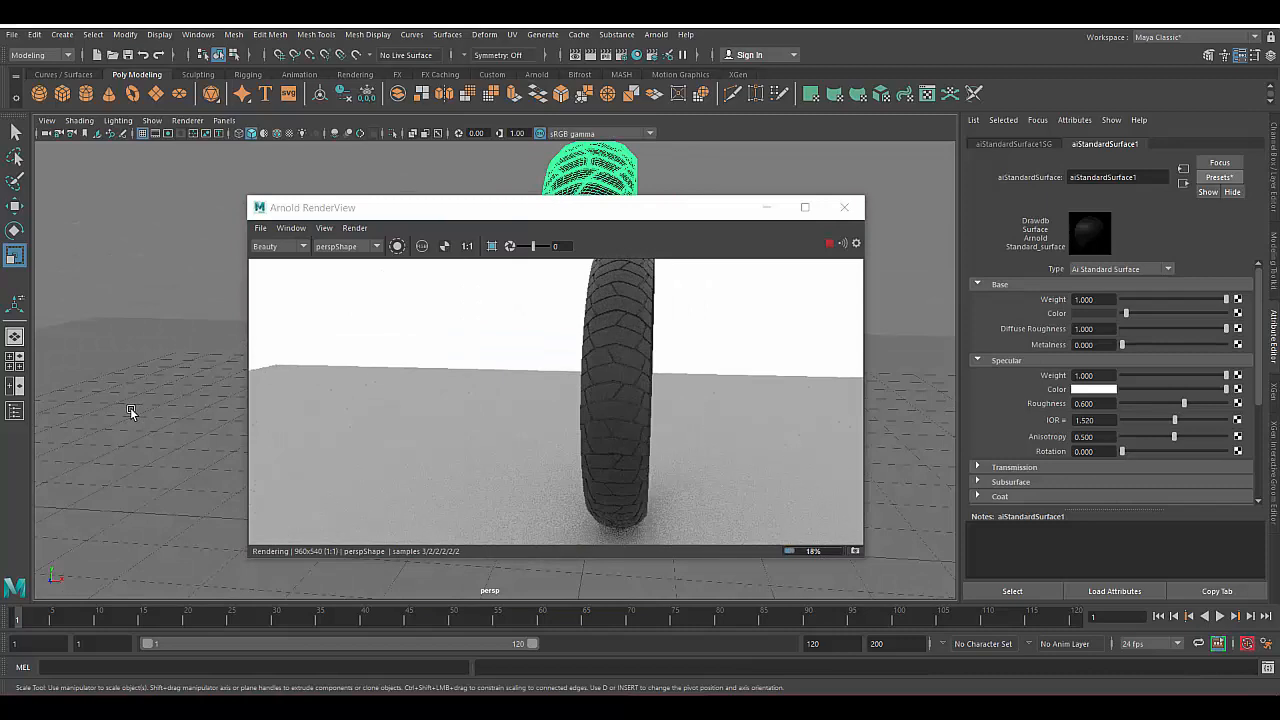
pyautogui.keyDown('alt'); pyautogui.moveTo(179, 447); pyautogui.dragTo(161, 484); pyautogui.keyUp('alt')
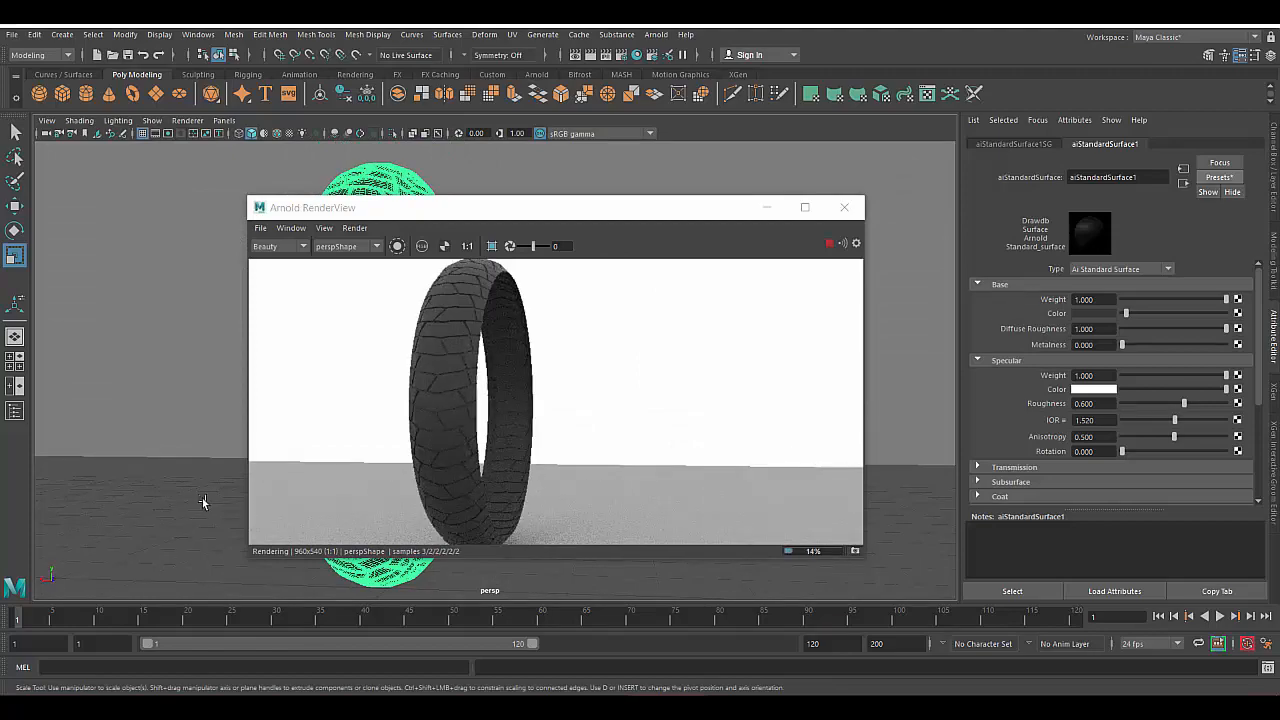
pyautogui.click(848, 214)
# Create a polygon sphere at the grid center beneath the tire ring
pyautogui.keyDown('alt'); pyautogui.moveTo(711, 385); pyautogui.dragTo(636, 545); pyautogui.keyUp('alt')
pyautogui.click(39, 94)
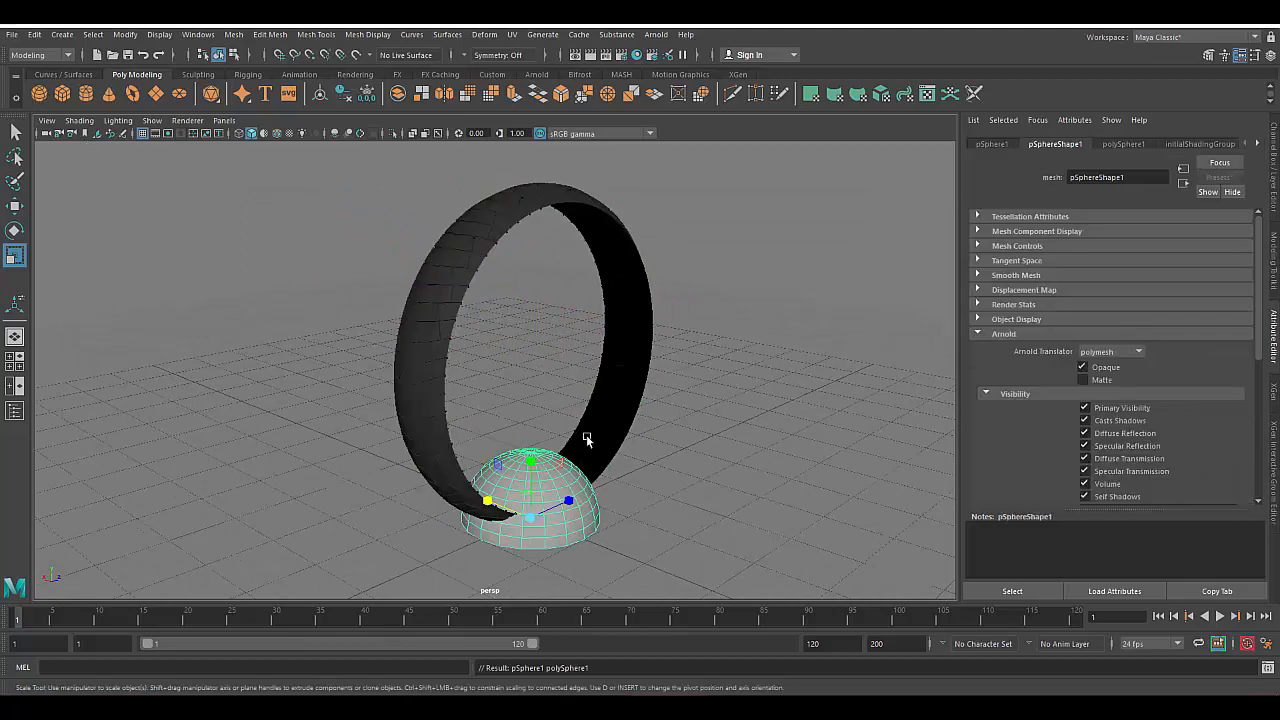
# Replace the sphere with a polygon torus raised to the middle of the tread ring and rotated 90 degrees in Z
pyautogui.press('Delete')
pyautogui.click(132, 94)
pyautogui.press('w')
pyautogui.moveTo(534, 456); pyautogui.dragTo(583, 358)
pyautogui.press('e')
pyautogui.click(1273, 168)
pyautogui.press('Return')
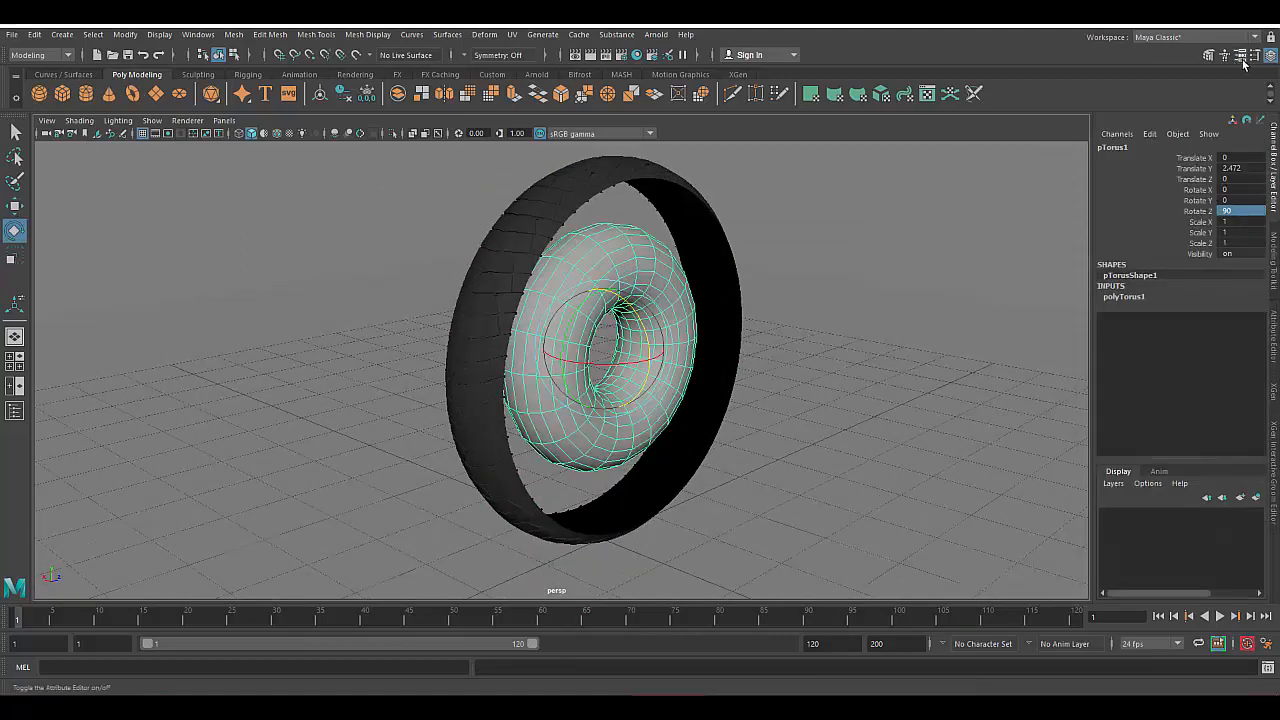
# Set the torus to 15 axis subdivisions, 12 height subdivisions and a radius of about 1.556
pyautogui.click(1241, 58)
pyautogui.moveTo(648, 495)
pyautogui.keyDown('alt'); pyautogui.mouseDown()
pyautogui.moveTo(567, 483)
pyautogui.moveTo(753, 501)
pyautogui.moveTo(646, 503)
pyautogui.mouseUp(); pyautogui.keyUp('alt')
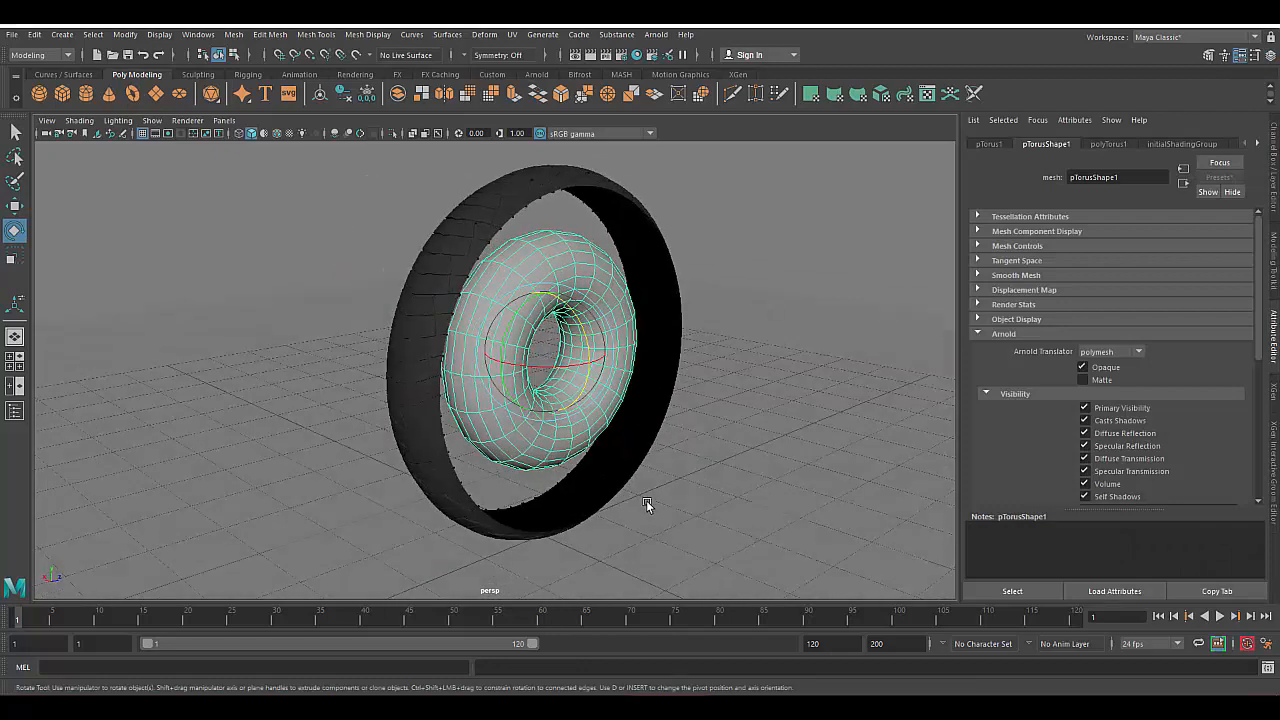
pyautogui.click(1115, 145)
pyautogui.moveTo(1132, 276)
pyautogui.mouseDown()
pyautogui.moveTo(1155, 277)
pyautogui.moveTo(1126, 291)
pyautogui.moveTo(1148, 292)
pyautogui.mouseUp()
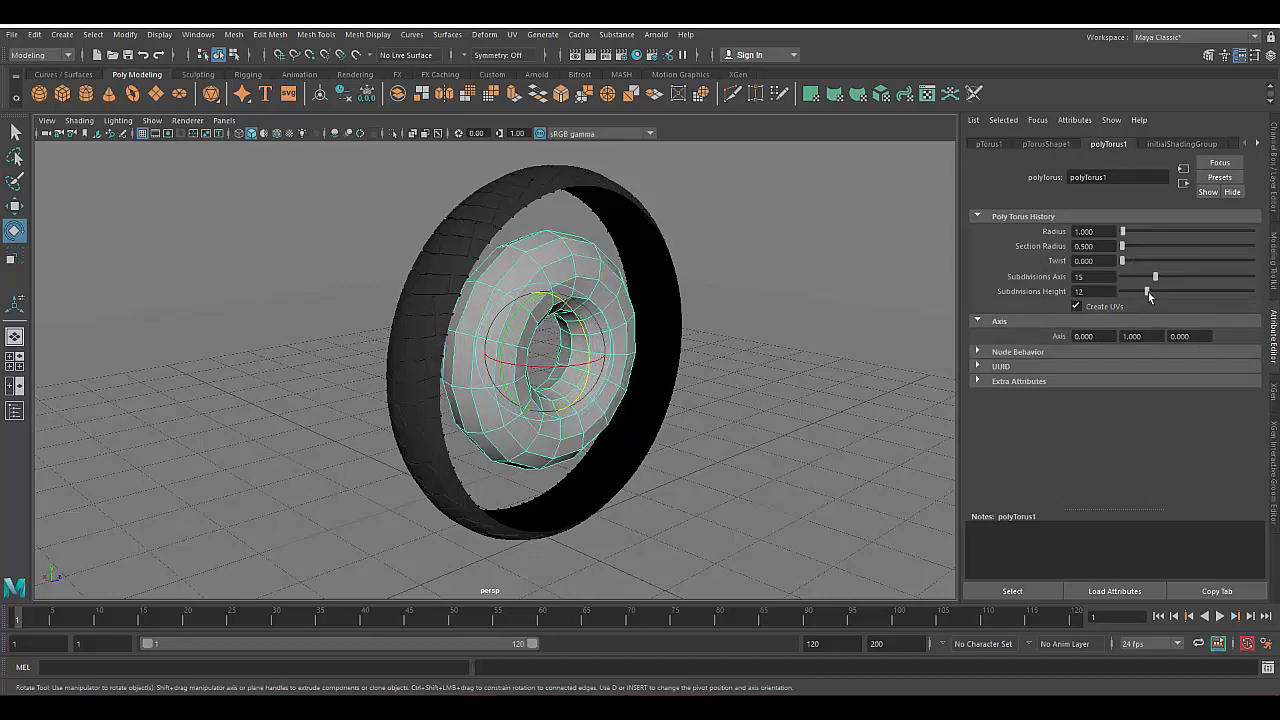
pyautogui.moveTo(1122, 234); pyautogui.dragTo(1124, 236)
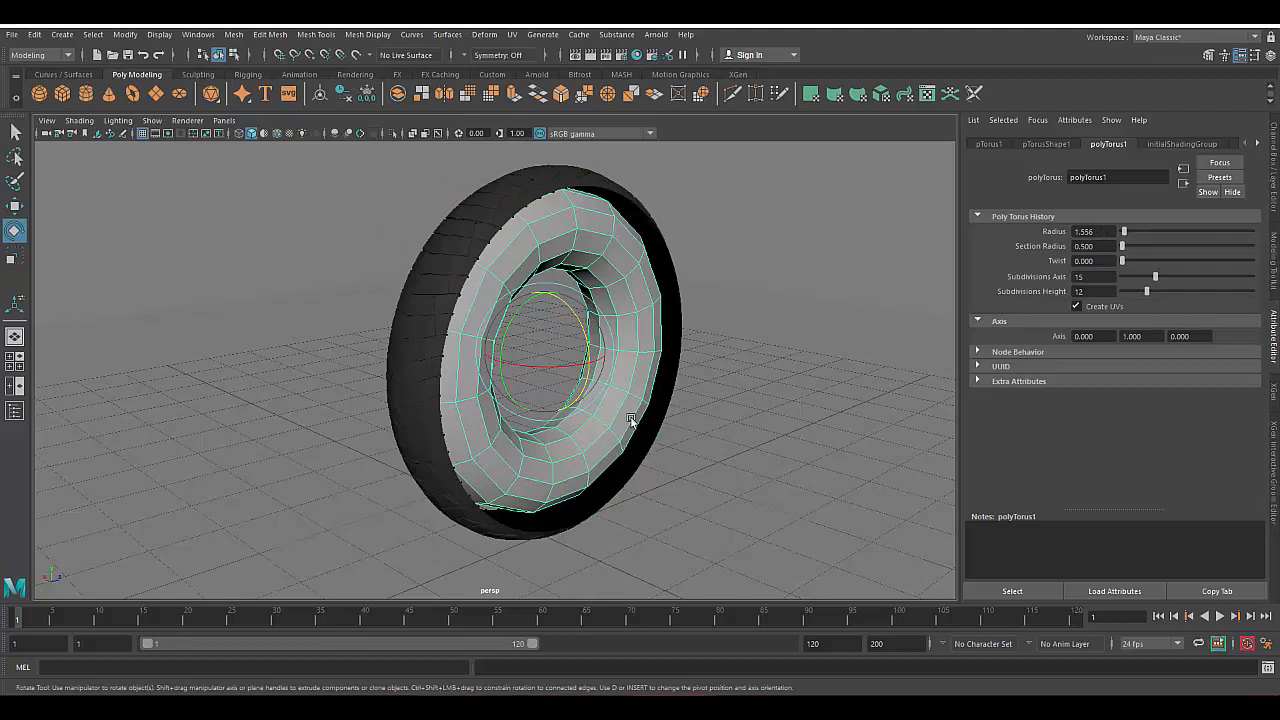
# In side view, move the torus so it is centered inside the tread ring
pyautogui.keyDown('alt'); pyautogui.moveTo(631, 420); pyautogui.dragTo(532, 410); pyautogui.keyUp('alt')
pyautogui.press('space')
pyautogui.moveTo(686, 378); pyautogui.dragTo(762, 379)
pyautogui.press('w')
pyautogui.press('f')
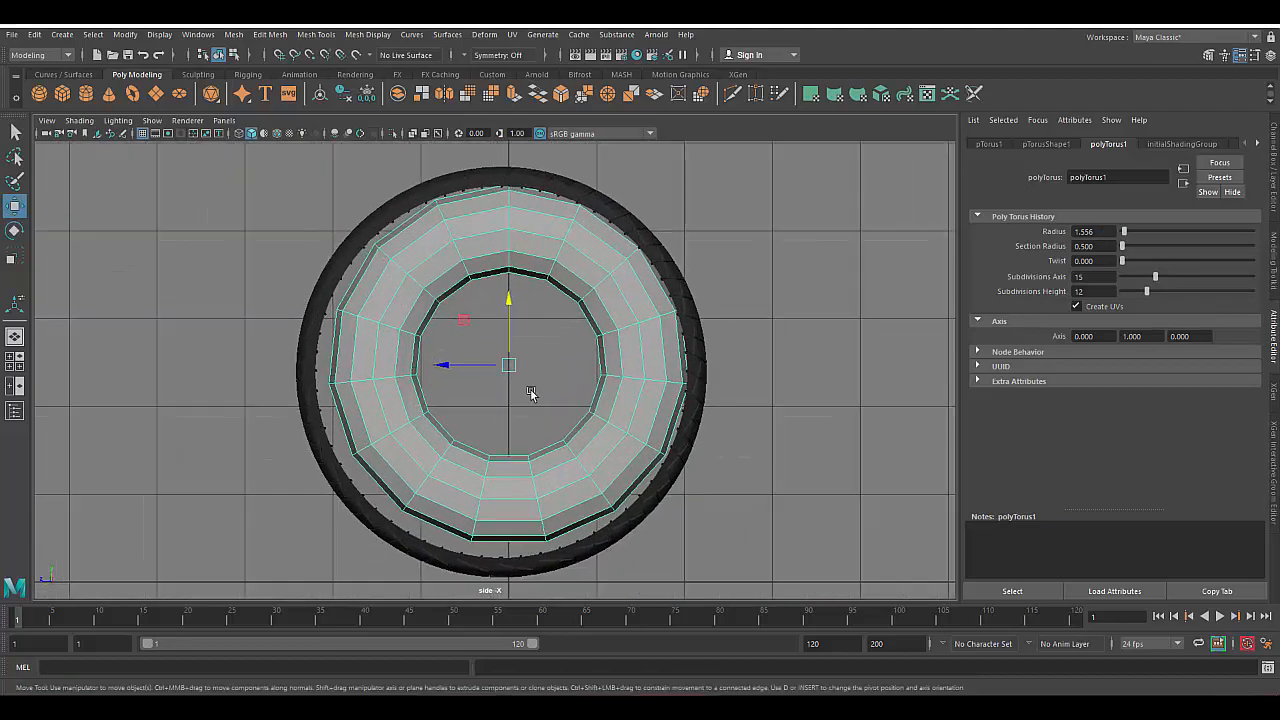
pyautogui.moveTo(509, 364); pyautogui.dragTo(501, 370)
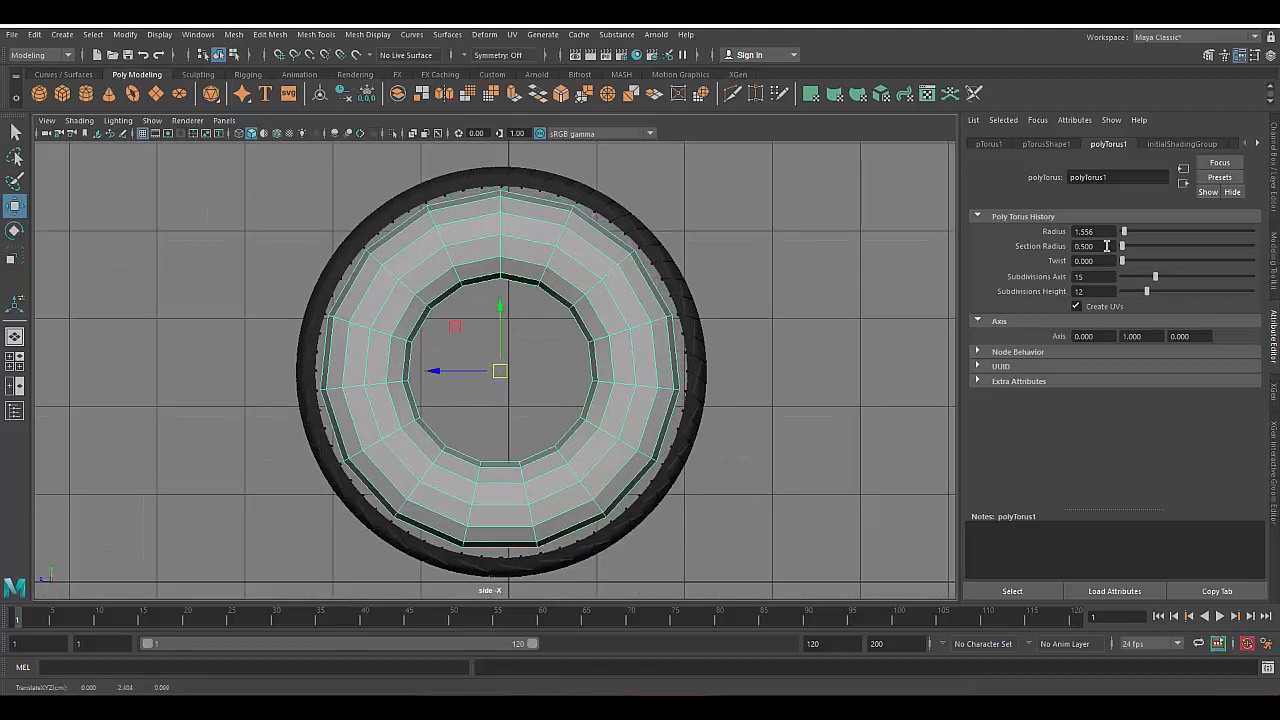
# Thin the torus by setting its section radius to 0.3
pyautogui.moveTo(1121, 247)
pyautogui.mouseDown()
pyautogui.moveTo(1132, 250)
pyautogui.moveTo(1121, 253)
pyautogui.mouseUp()
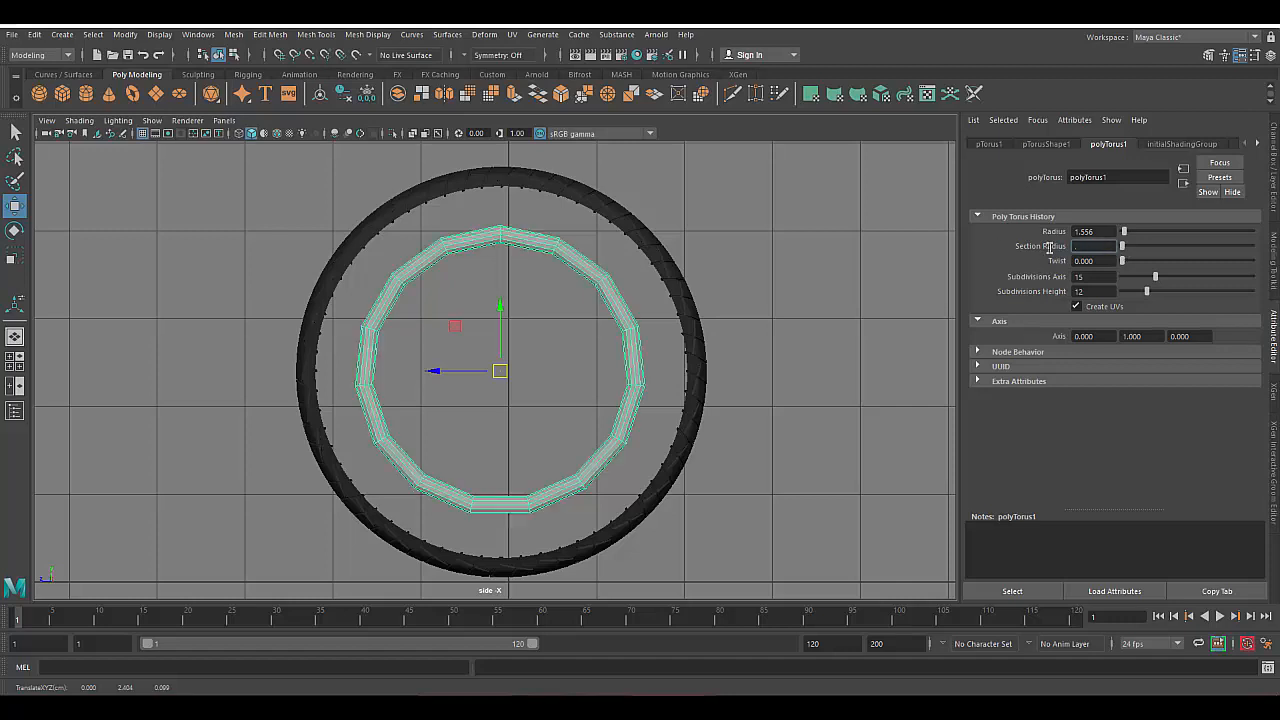
pyautogui.write('9')
pyautogui.press('Return')
pyautogui.press('Return')
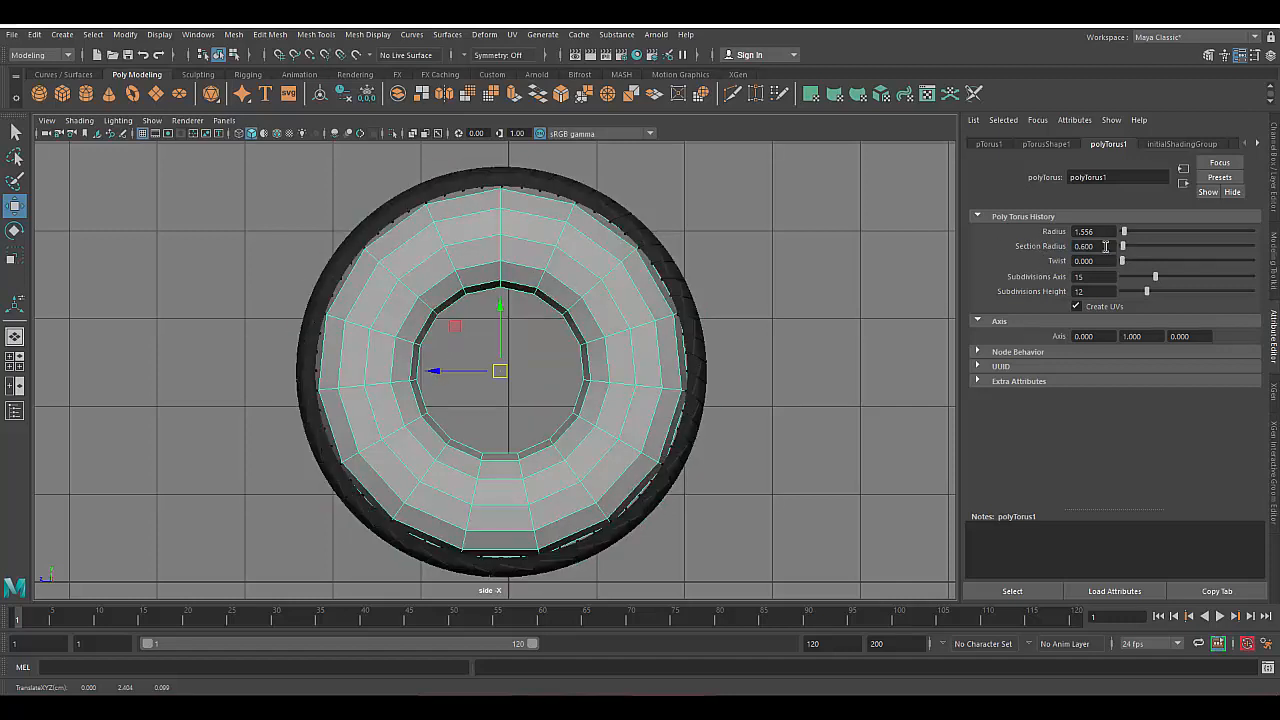
pyautogui.press('Return')
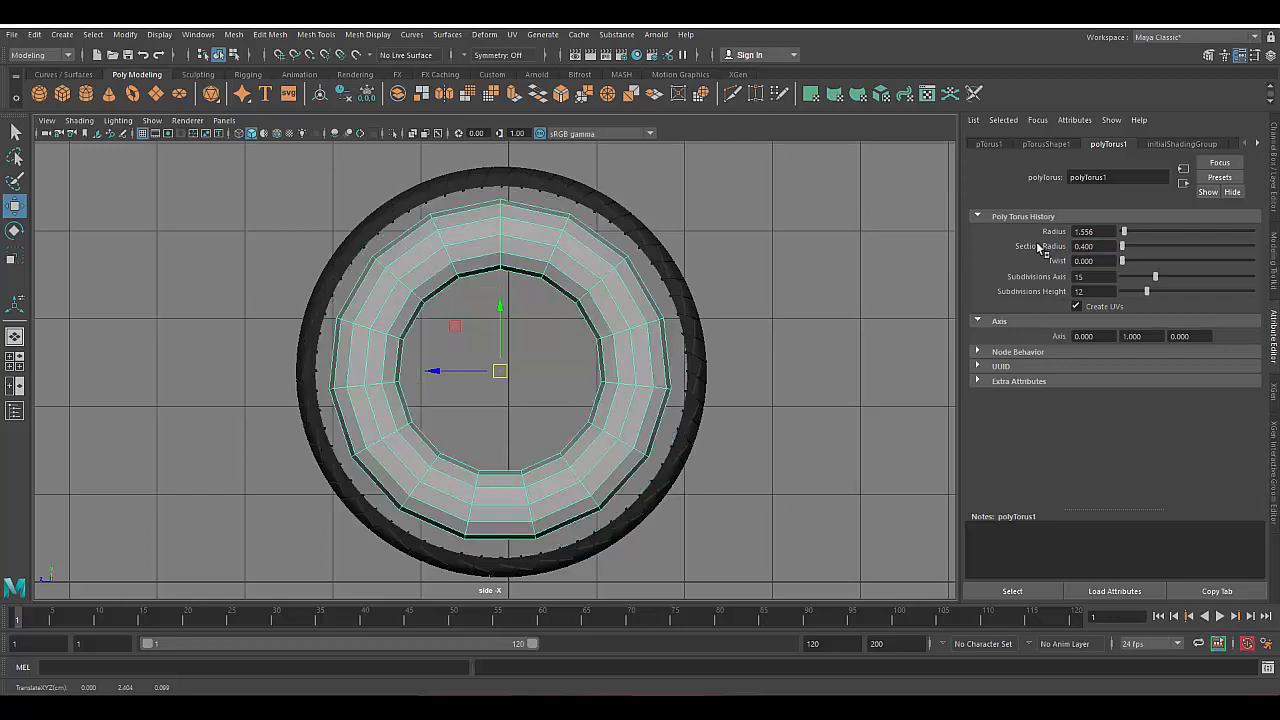
pyautogui.press('Return')
# Scale the torus uniformly to about 1.25 to meet the ring's inner edge and show it with smooth mesh preview
pyautogui.press('r')
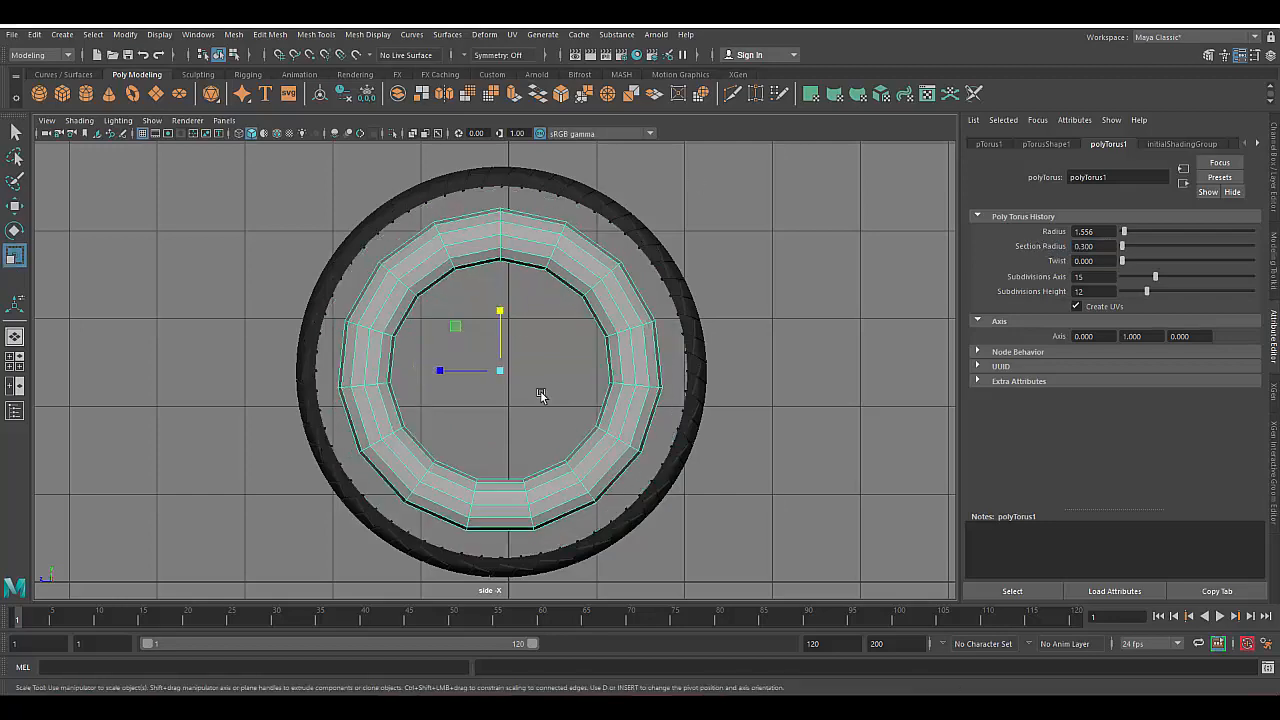
pyautogui.moveTo(541, 392); pyautogui.dragTo(560, 392, button='middle')
pyautogui.press('3')
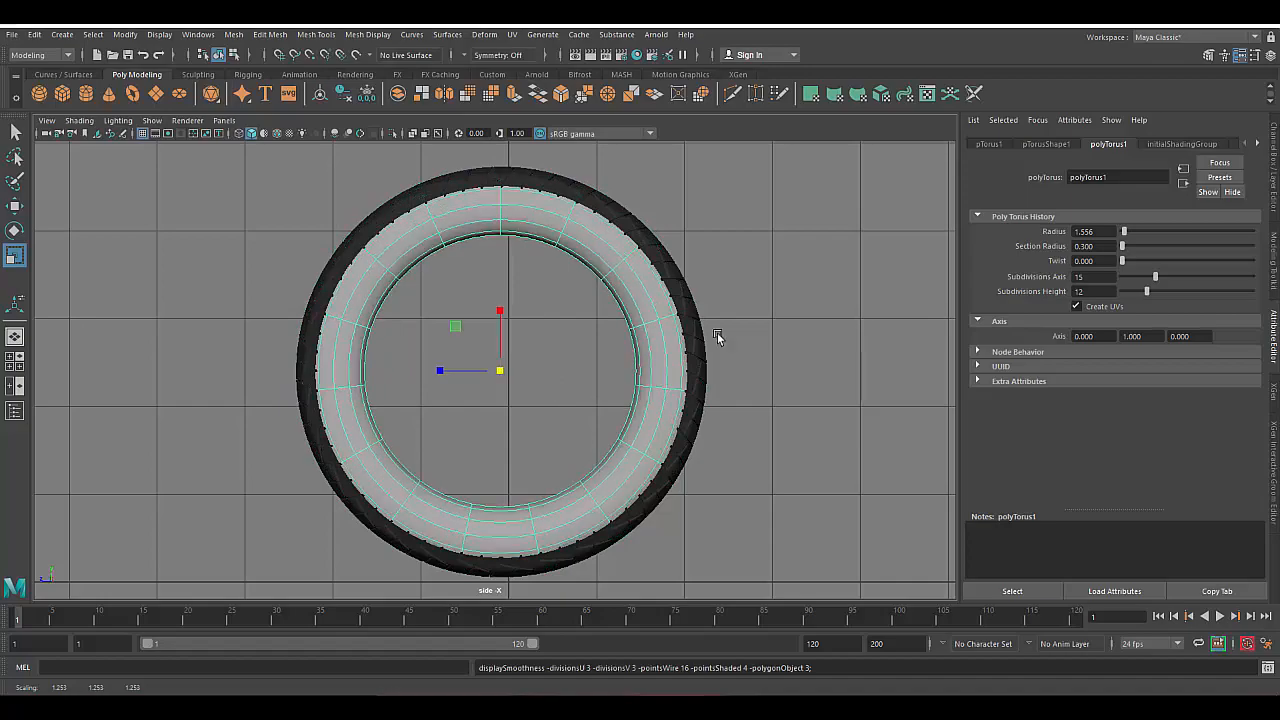
pyautogui.press('space')
pyautogui.press('space')
pyautogui.keyDown('alt'); pyautogui.moveTo(749, 349); pyautogui.dragTo(613, 350); pyautogui.keyUp('alt')
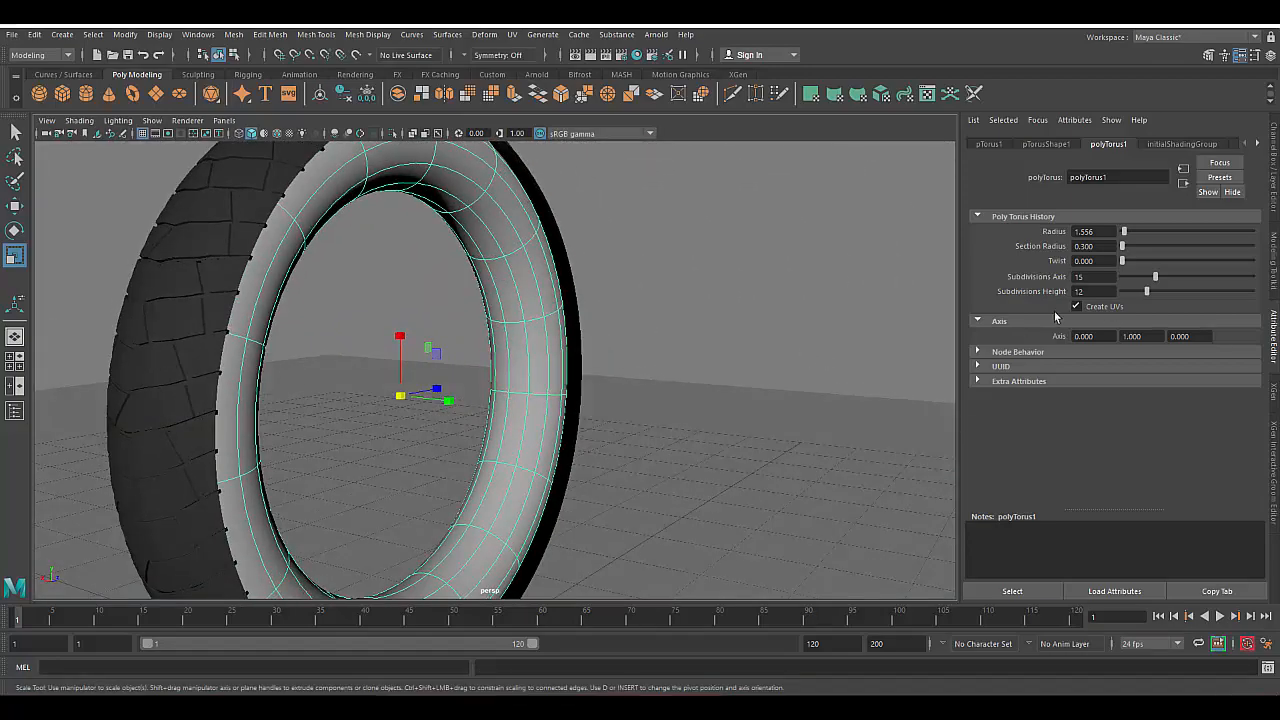
# Try a twist on the torus, undo it, and enlarge the torus uniformly to a scale of about 1.27
pyautogui.moveTo(1122, 261); pyautogui.dragTo(640, 363)
pyautogui.hotkey('ctrl', 'z')
pyautogui.press('space')
pyautogui.moveTo(501, 370); pyautogui.dragTo(559, 382)
pyautogui.press('space')
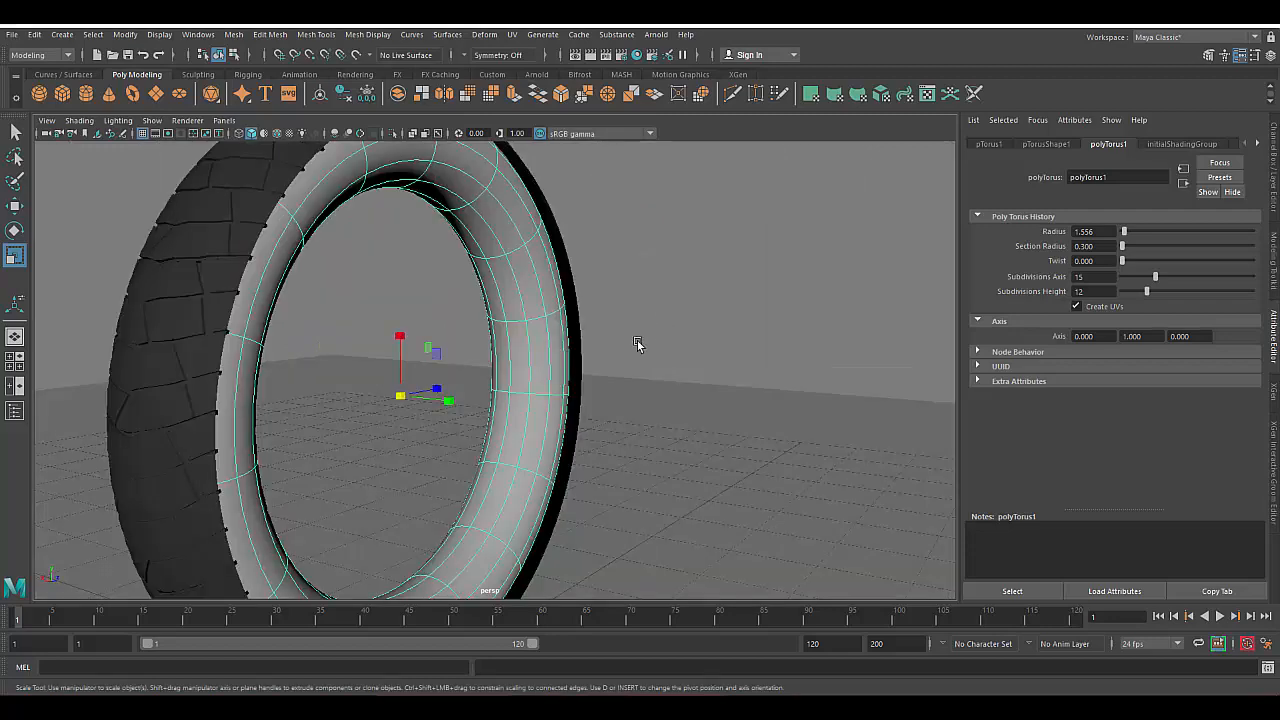
# In front view, turn on wireframe on shaded and widen the torus along its axis to about 1.6 to match the tread width
pyautogui.press('space')
pyautogui.moveTo(637, 342); pyautogui.dragTo(636, 423)
pyautogui.scroll(4, 636, 423)
pyautogui.hotkey('alt', 'x')
pyautogui.keyDown('alt'); pyautogui.moveTo(577, 423); pyautogui.dragTo(563, 394, button='middle'); pyautogui.keyUp('alt')
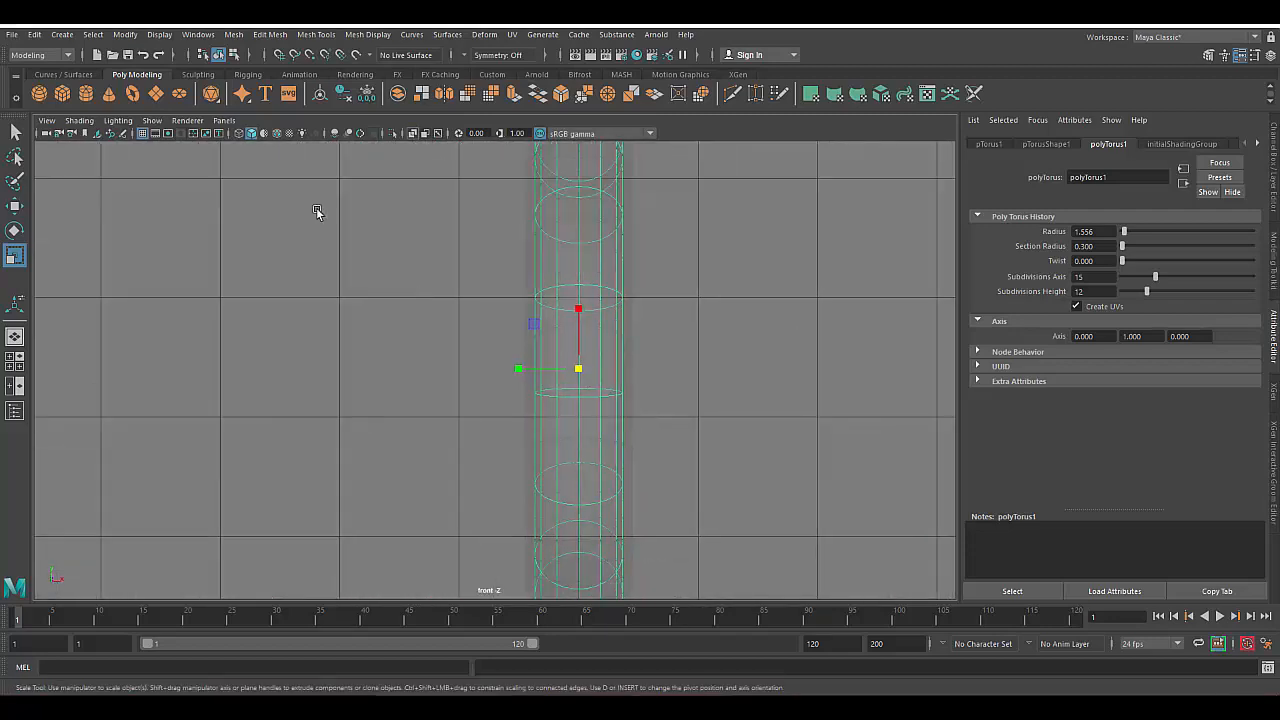
pyautogui.click(277, 133)
pyautogui.moveTo(519, 369); pyautogui.dragTo(502, 365)
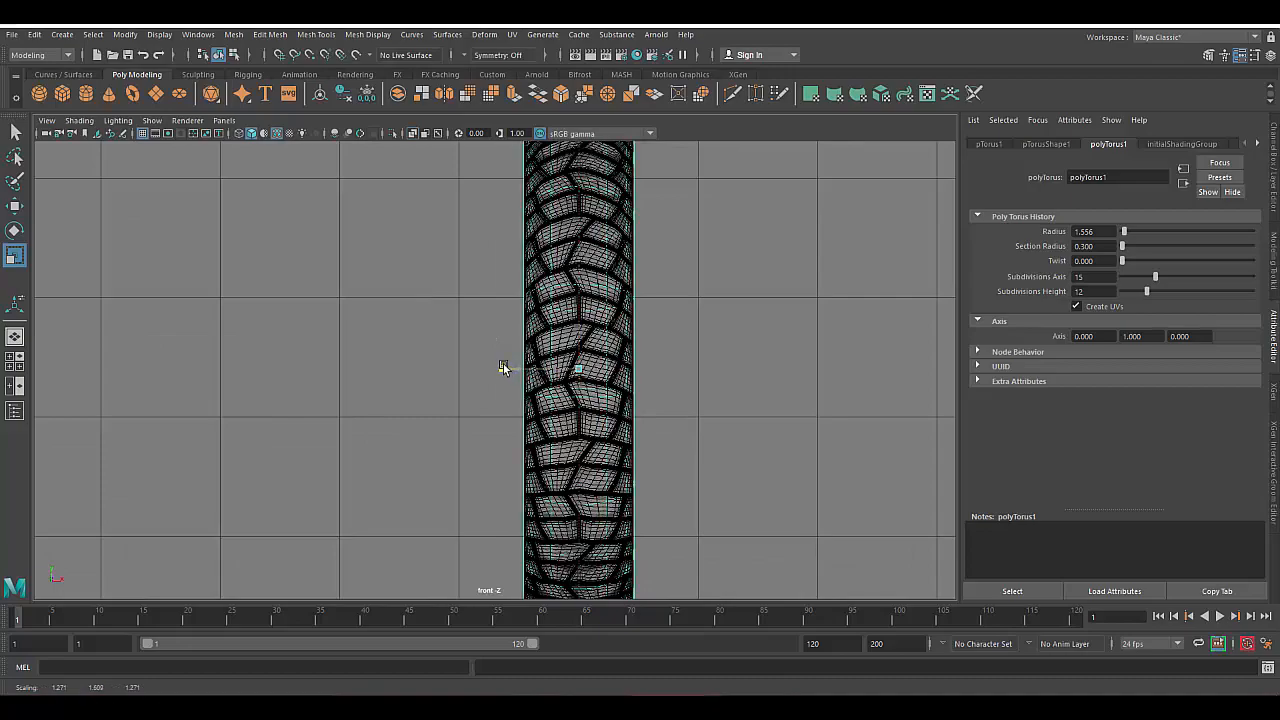
pyautogui.keyDown('alt'); pyautogui.moveTo(737, 337); pyautogui.dragTo(624, 384); pyautogui.keyUp('alt')
pyautogui.hotkey('alt', 'x')
pyautogui.moveTo(446, 375); pyautogui.dragTo(453, 380)
pyautogui.keyDown('alt'); pyautogui.moveTo(700, 374); pyautogui.dragTo(591, 329); pyautogui.keyUp('alt')
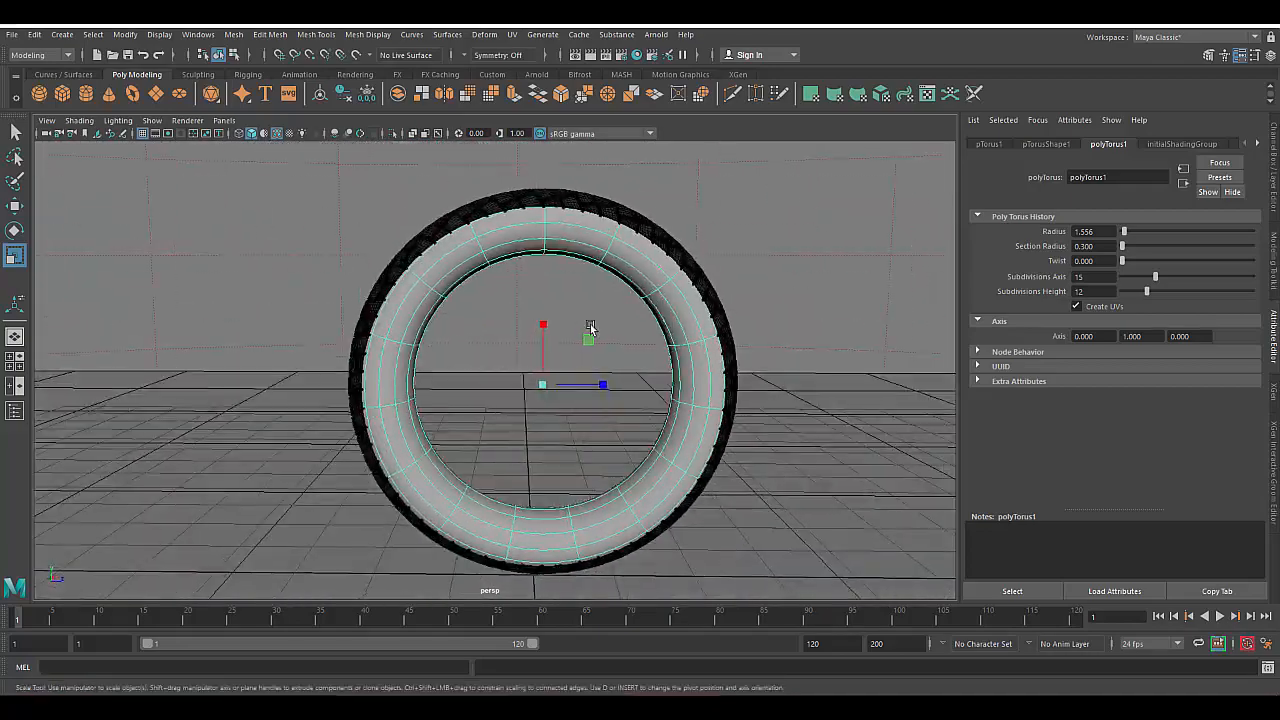
# Select the face loops around the inside of the torus and delete them, opening it toward the wheel hole
pyautogui.moveTo(623, 262); pyautogui.dragTo(627, 303, button='right')
pyautogui.keyDown('alt'); pyautogui.moveTo(600, 375); pyautogui.dragTo(703, 442); pyautogui.keyUp('alt')
pyautogui.press('q')
pyautogui.click(565, 437)
pyautogui.keyDown('shift'); pyautogui.doubleClick(538, 468); pyautogui.keyUp('shift')
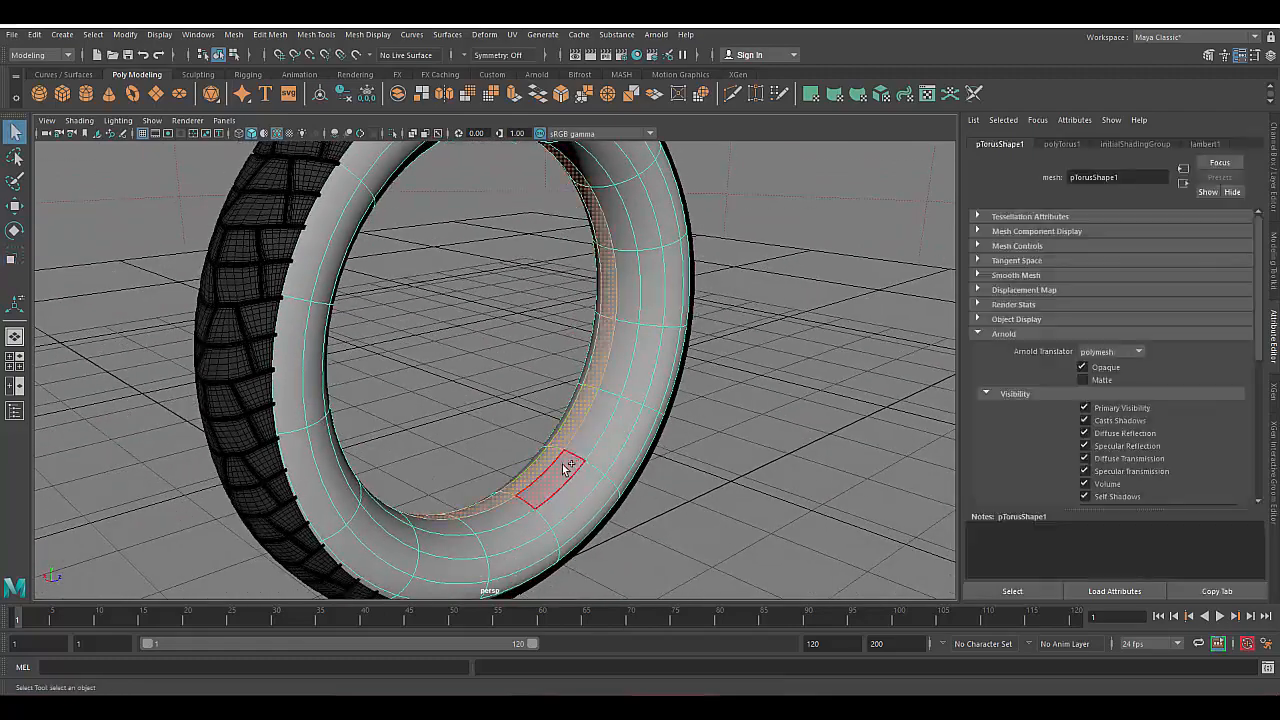
pyautogui.keyDown('shift'); pyautogui.doubleClick(562, 465); pyautogui.keyUp('shift')
pyautogui.keyDown('alt'); pyautogui.moveTo(564, 463); pyautogui.dragTo(755, 425); pyautogui.keyUp('alt')
pyautogui.keyDown('shift'); pyautogui.doubleClick(168, 527); pyautogui.keyUp('shift')
pyautogui.keyDown('alt'); pyautogui.moveTo(622, 465); pyautogui.dragTo(702, 546); pyautogui.keyUp('alt')
pyautogui.press('Delete')
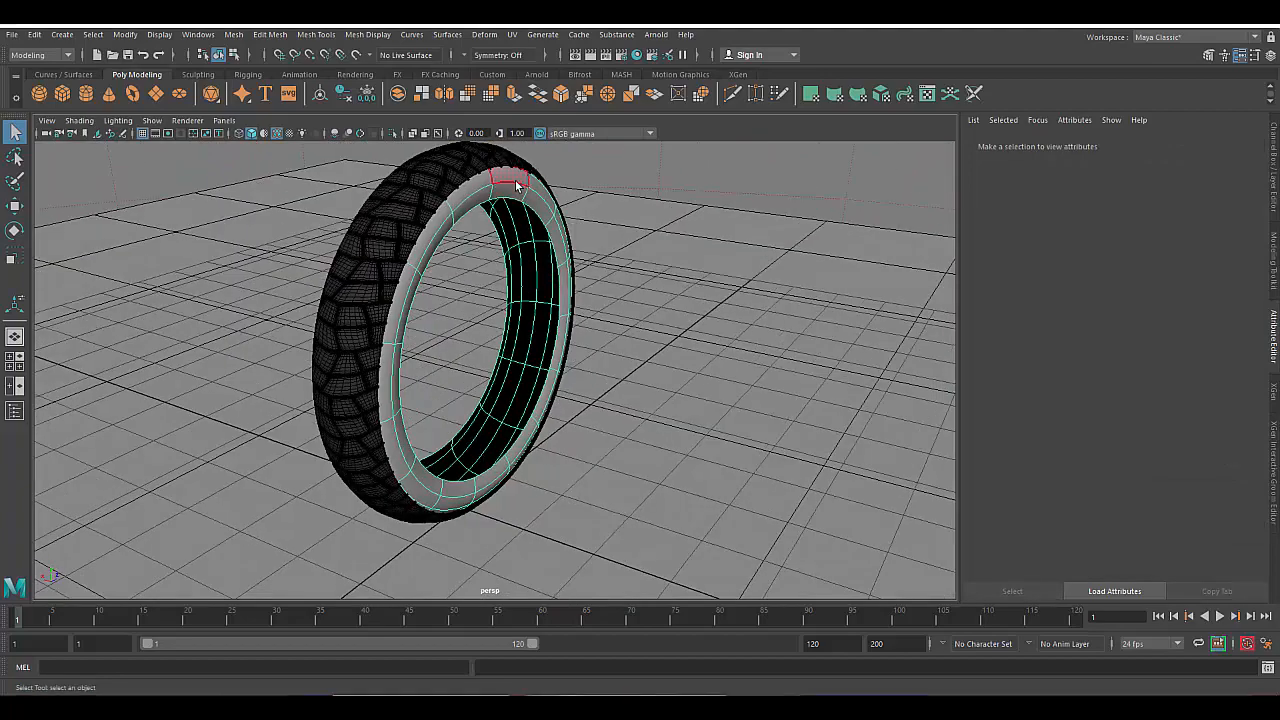
# Return to object selection and assign the existing dark tire material to the torus sidewall
pyautogui.click(640, 235)
pyautogui.moveTo(516, 181); pyautogui.dragTo(638, 580, button='right')
pyautogui.click(531, 190)
pyautogui.click(624, 485)
pyautogui.keyDown('alt'); pyautogui.moveTo(624, 485); pyautogui.dragTo(583, 507); pyautogui.keyUp('alt')
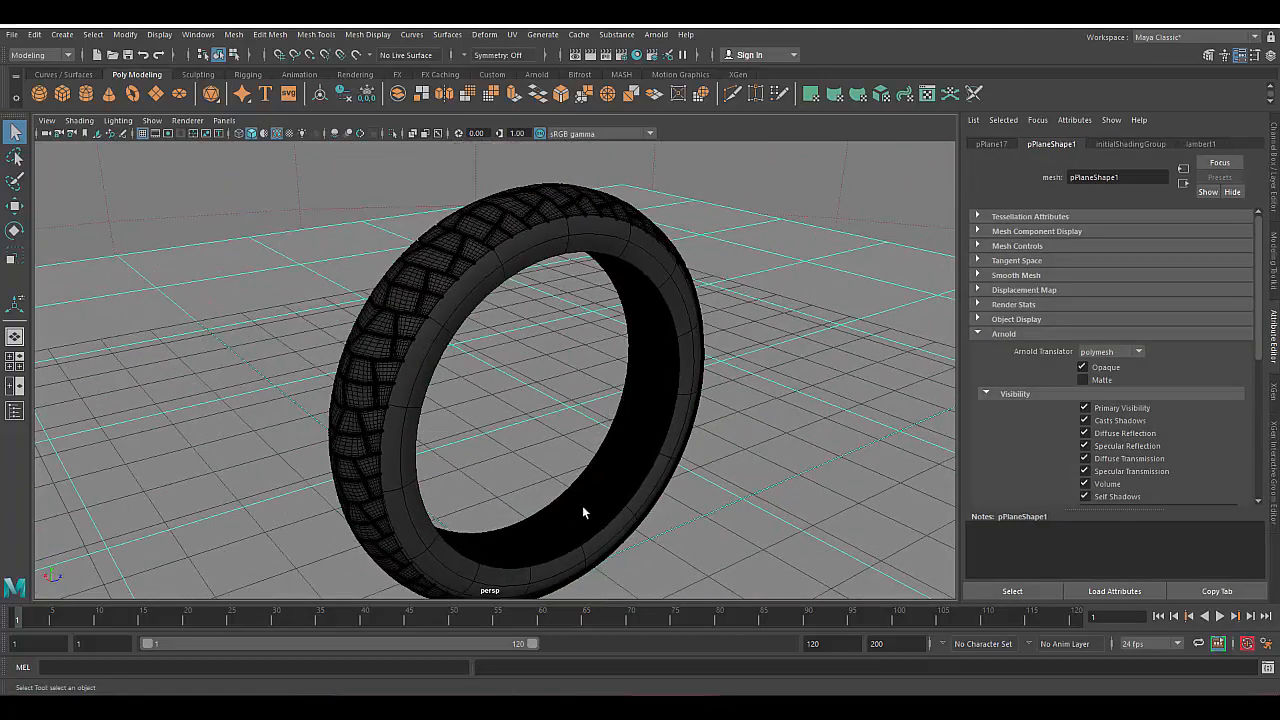
# Render the tire in the Arnold RenderView, examine the sidewall from another angle, and close the render
pyautogui.click(656, 34)
pyautogui.click(680, 50)
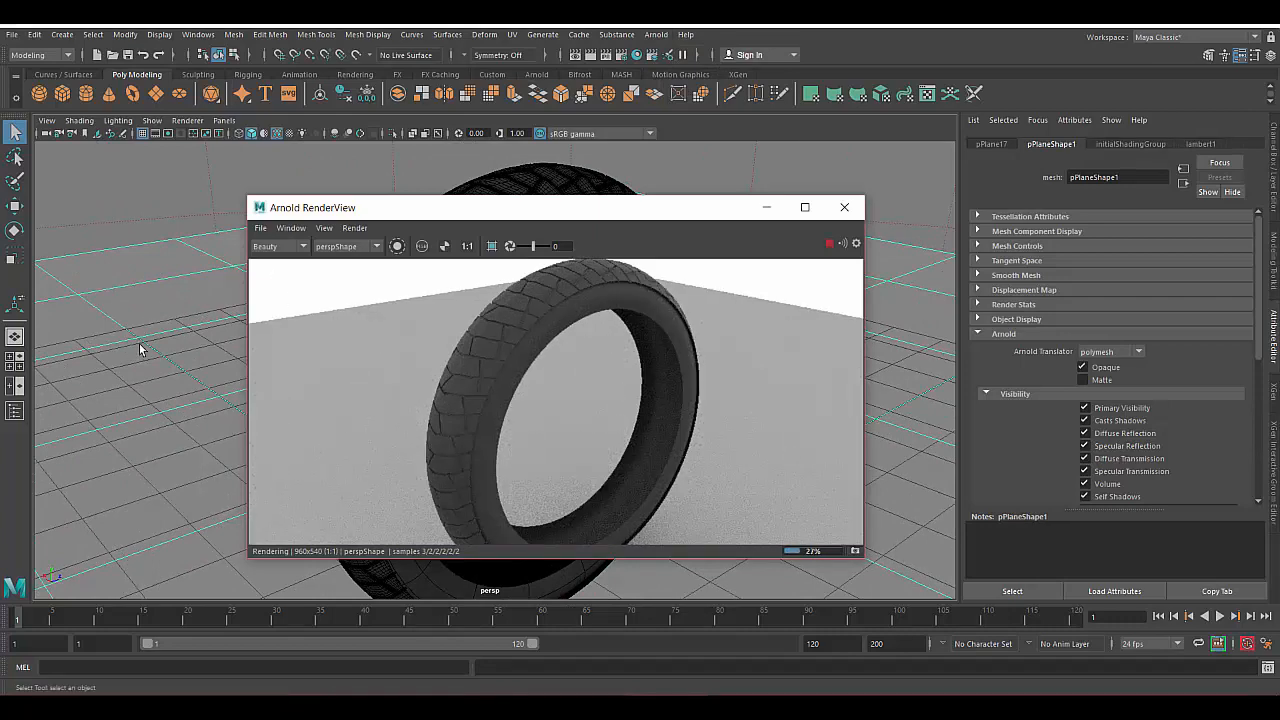
pyautogui.scroll(-3, 140, 346)
pyautogui.keyDown('alt'); pyautogui.moveTo(140, 346); pyautogui.dragTo(209, 382); pyautogui.keyUp('alt')
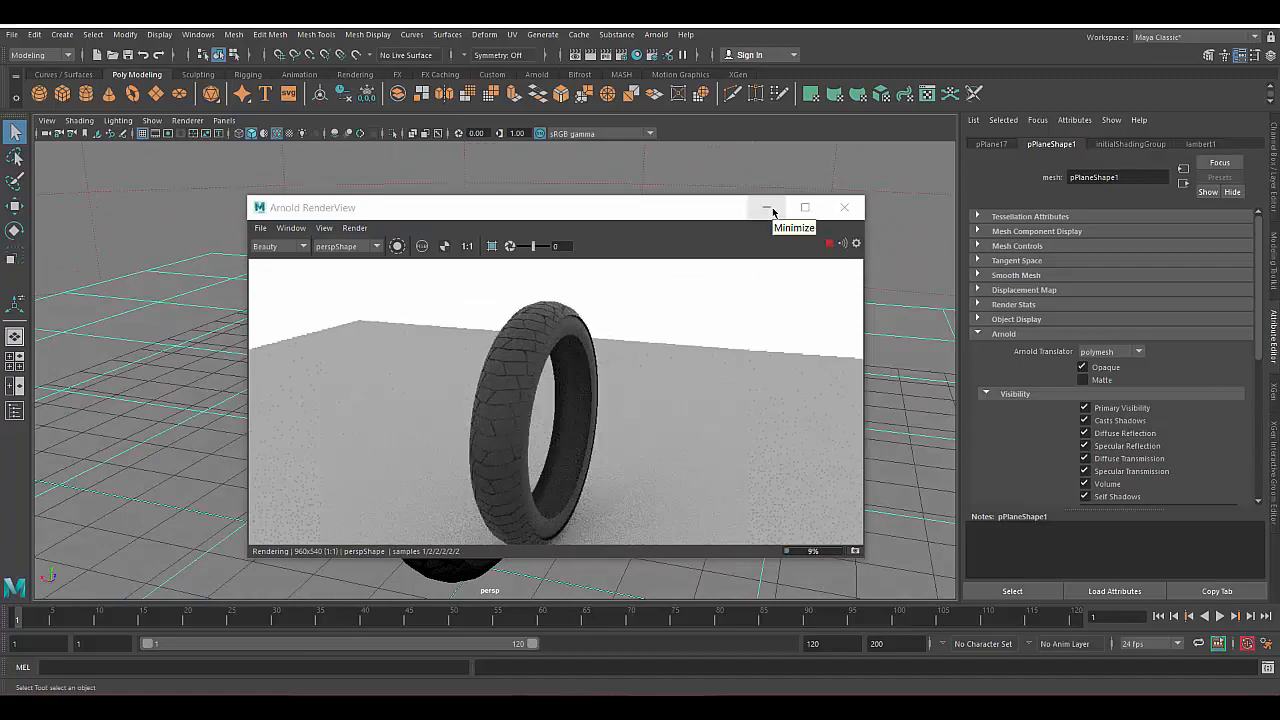
pyautogui.click(844, 207)
# Add a lattice deformer to the tread ring with 5 S, 2 T and 2 U divisions
pyautogui.click(480, 281)
pyautogui.scroll(-2, 480, 281)
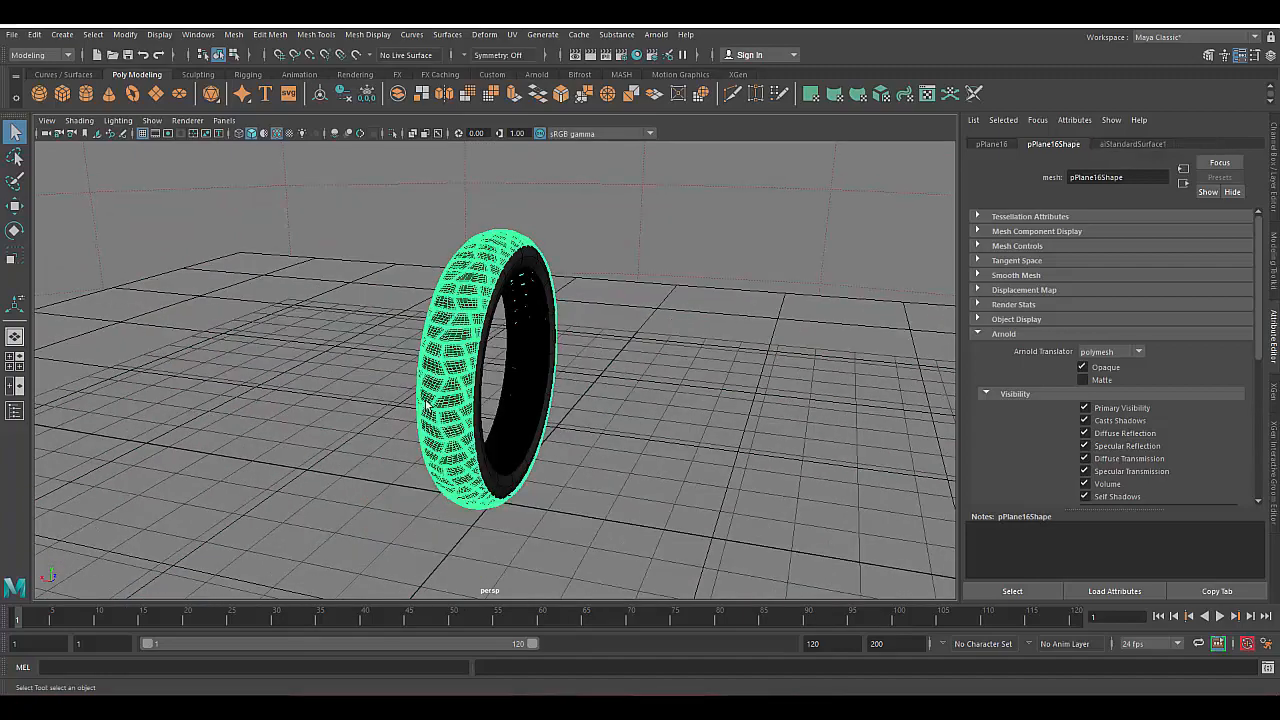
pyautogui.scroll(8, 443, 391)
pyautogui.keyDown('alt'); pyautogui.moveTo(443, 391); pyautogui.dragTo(276, 409); pyautogui.keyUp('alt')
pyautogui.scroll(-4, 626, 416)
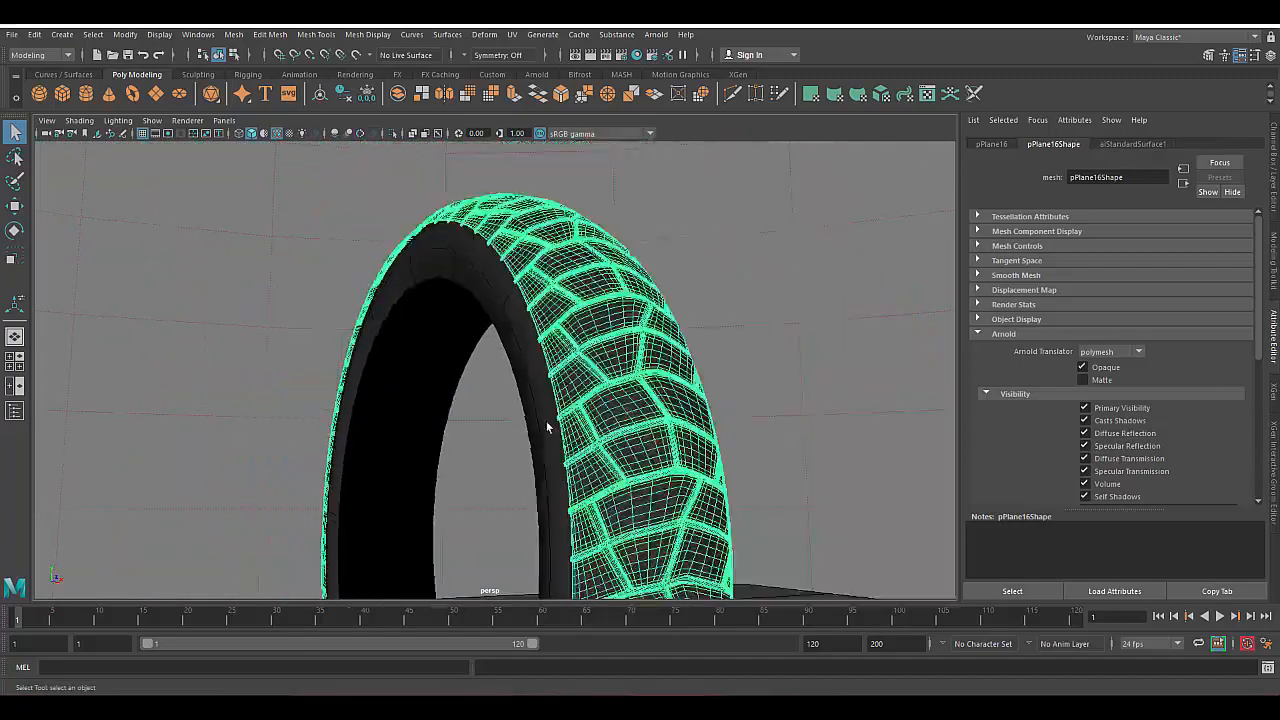
pyautogui.keyDown('alt'); pyautogui.moveTo(548, 428); pyautogui.dragTo(660, 355); pyautogui.keyUp('alt')
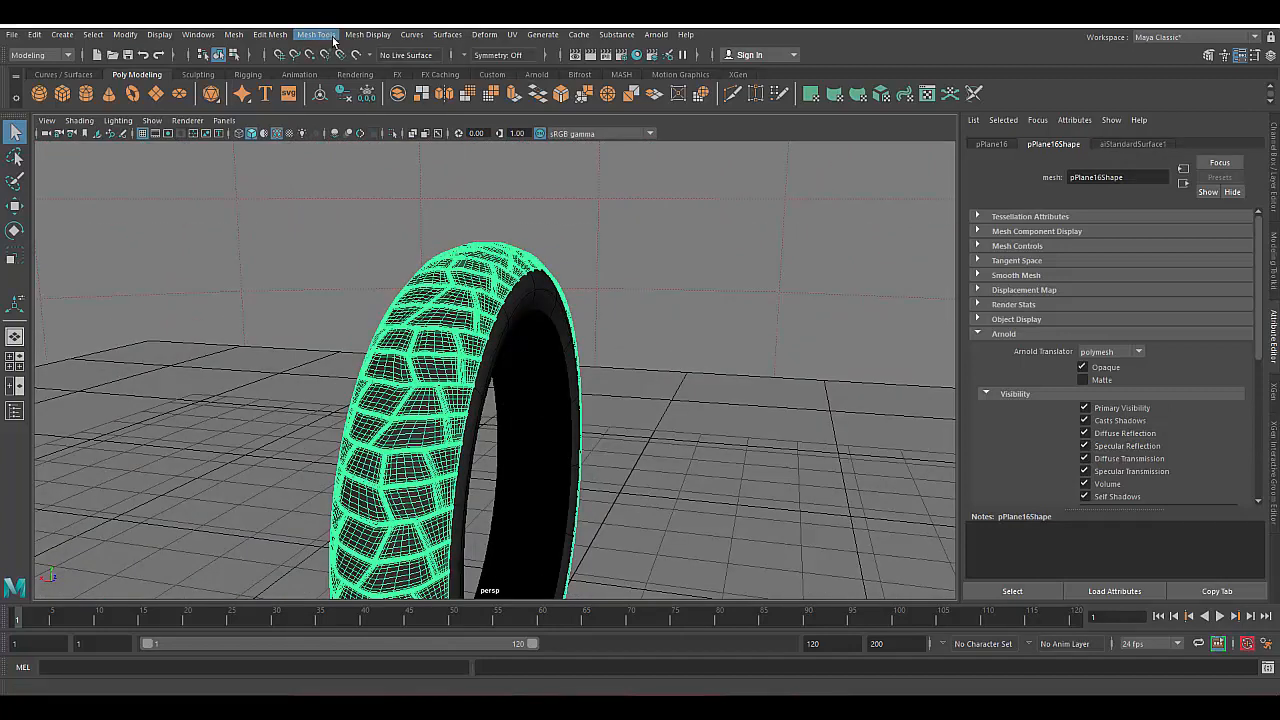
pyautogui.click(484, 34)
pyautogui.click(530, 148)
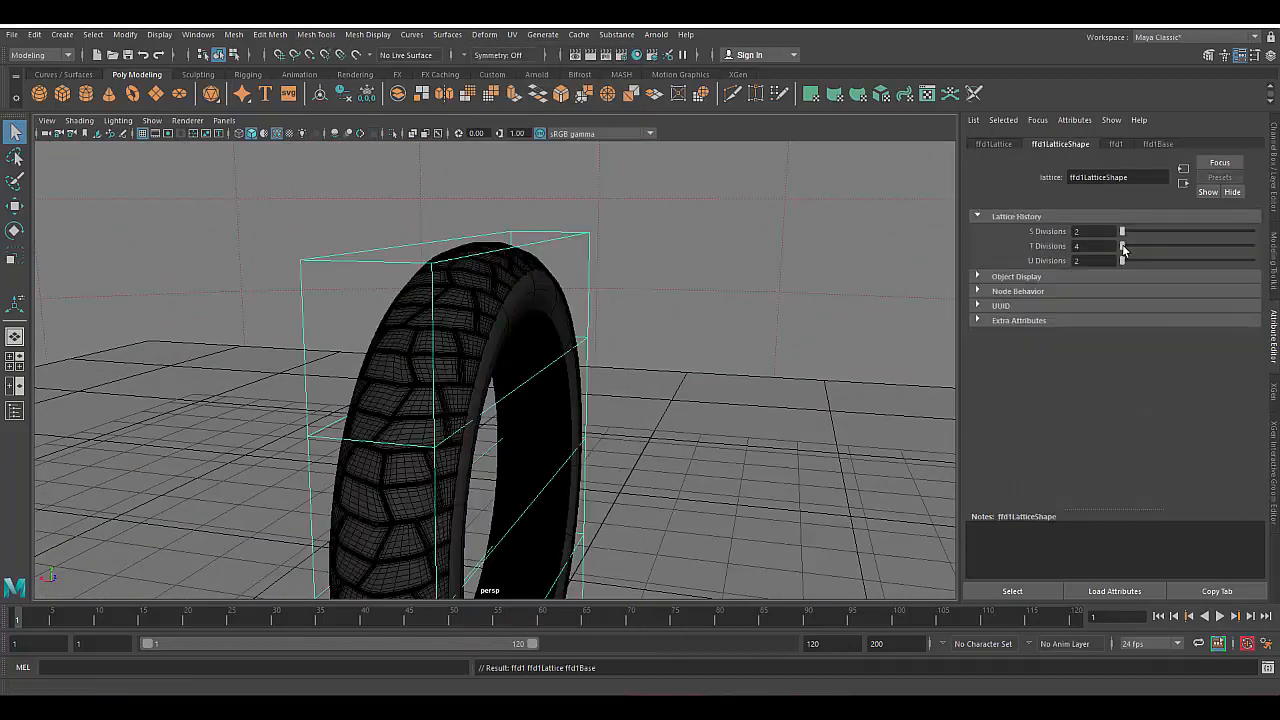
pyautogui.press('Return')
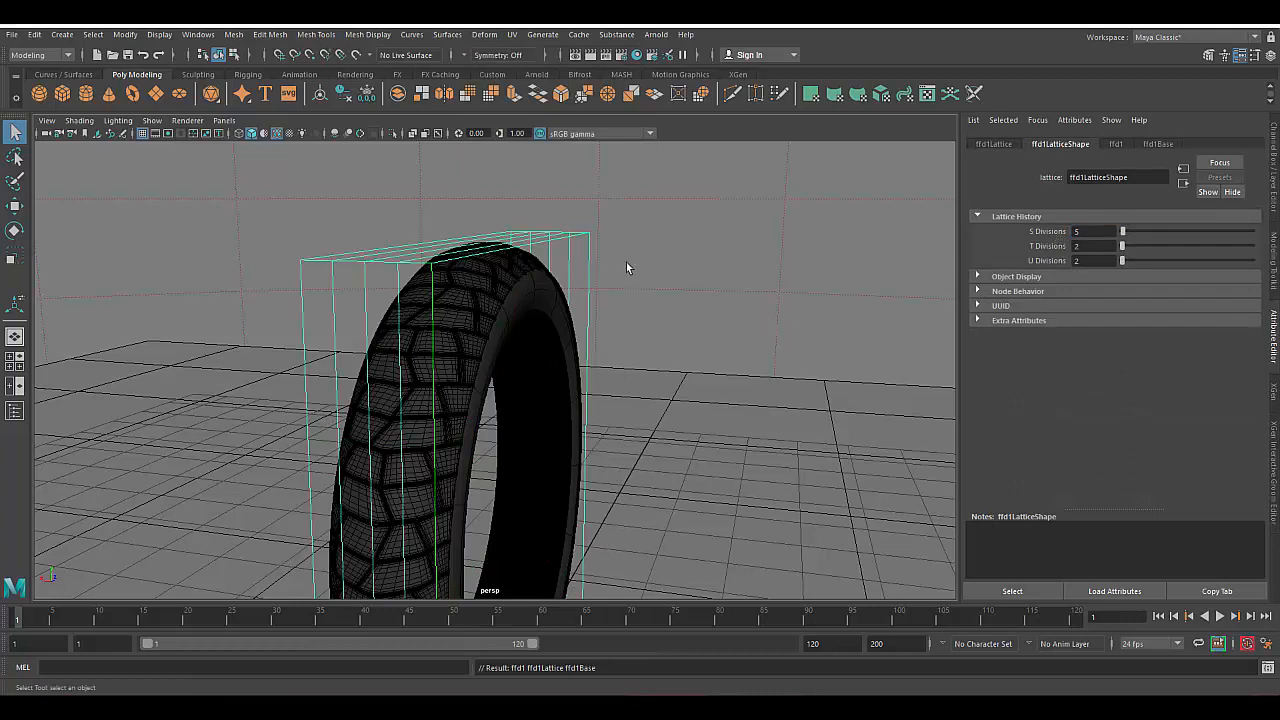
# Check the lattice against the tread in front view and increase its S divisions to 10
pyautogui.press('space')
pyautogui.moveTo(626, 296); pyautogui.dragTo(652, 340)
pyautogui.keyDown('alt'); pyautogui.moveTo(762, 275); pyautogui.dragTo(766, 349, button='middle'); pyautogui.keyUp('alt')
pyautogui.scroll(4, 766, 349)
pyautogui.keyDown('alt'); pyautogui.moveTo(766, 300); pyautogui.dragTo(587, 485, button='middle'); pyautogui.keyUp('alt')
pyautogui.scroll(2, 648, 334)
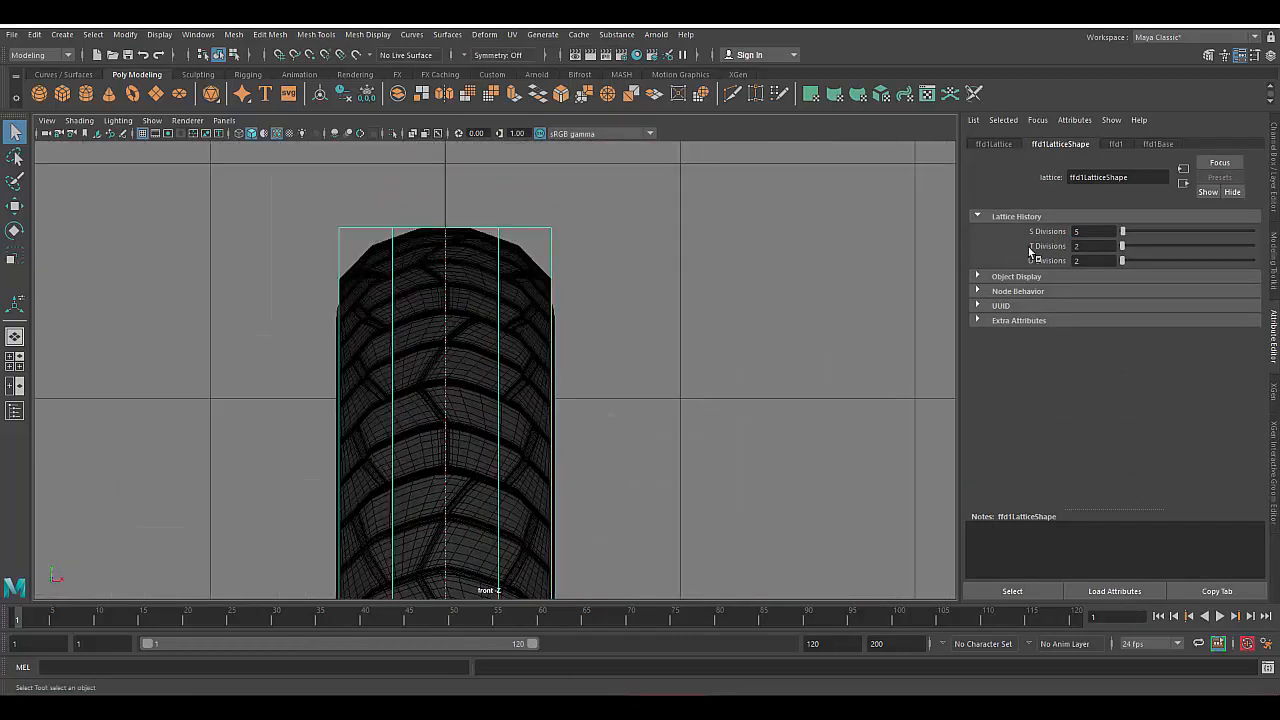
pyautogui.moveTo(1122, 232); pyautogui.dragTo(1124, 232)
# Switch the lattice to point editing and select the outermost lattice points on both sides of the tire
pyautogui.moveTo(543, 229); pyautogui.dragTo(533, 198, button='right')
pyautogui.scroll(-6, 520, 340)
pyautogui.keyDown('alt'); pyautogui.moveTo(515, 370); pyautogui.dragTo(508, 276, button='middle'); pyautogui.keyUp('alt')
pyautogui.scroll(3, 570, 340)
pyautogui.keyDown('alt'); pyautogui.moveTo(590, 340); pyautogui.dragTo(603, 402, button='middle'); pyautogui.keyUp('alt')
pyautogui.moveTo(581, 177); pyautogui.dragTo(535, 498)
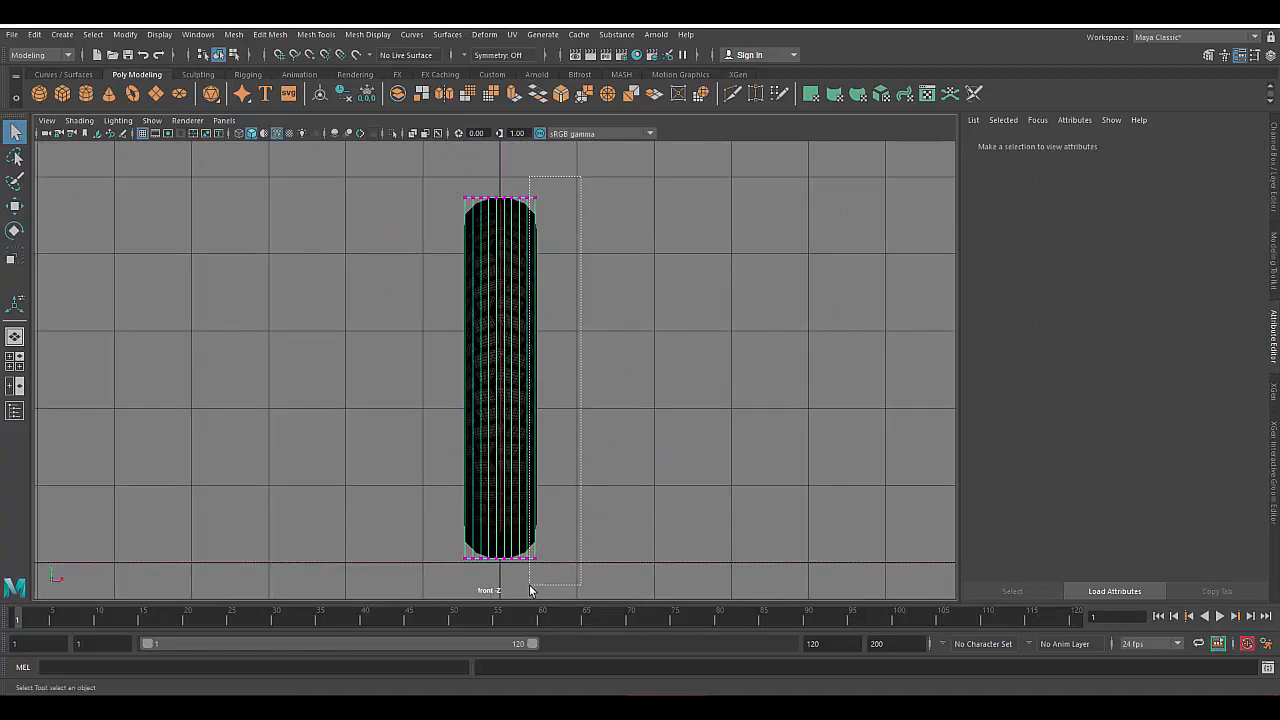
pyautogui.moveTo(530, 590); pyautogui.dragTo(530, 588)
pyautogui.keyDown('shift'); pyautogui.moveTo(471, 672); pyautogui.dragTo(471, 672); pyautogui.keyUp('shift')
# Scale the selected outer lattice points uniformly to about 0.965 to round off the tread shoulders
pyautogui.press('space')
pyautogui.moveTo(711, 472); pyautogui.dragTo(709, 434)
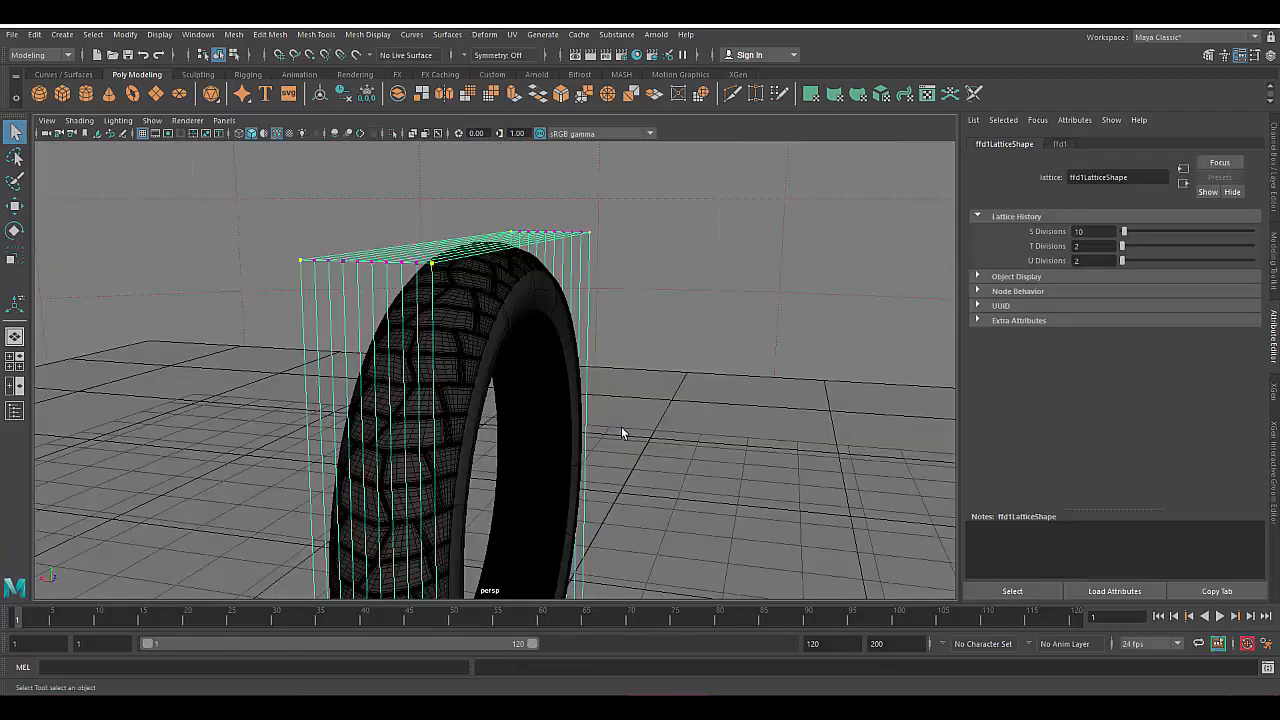
pyautogui.press('r')
pyautogui.moveTo(490, 505); pyautogui.dragTo(472, 487)
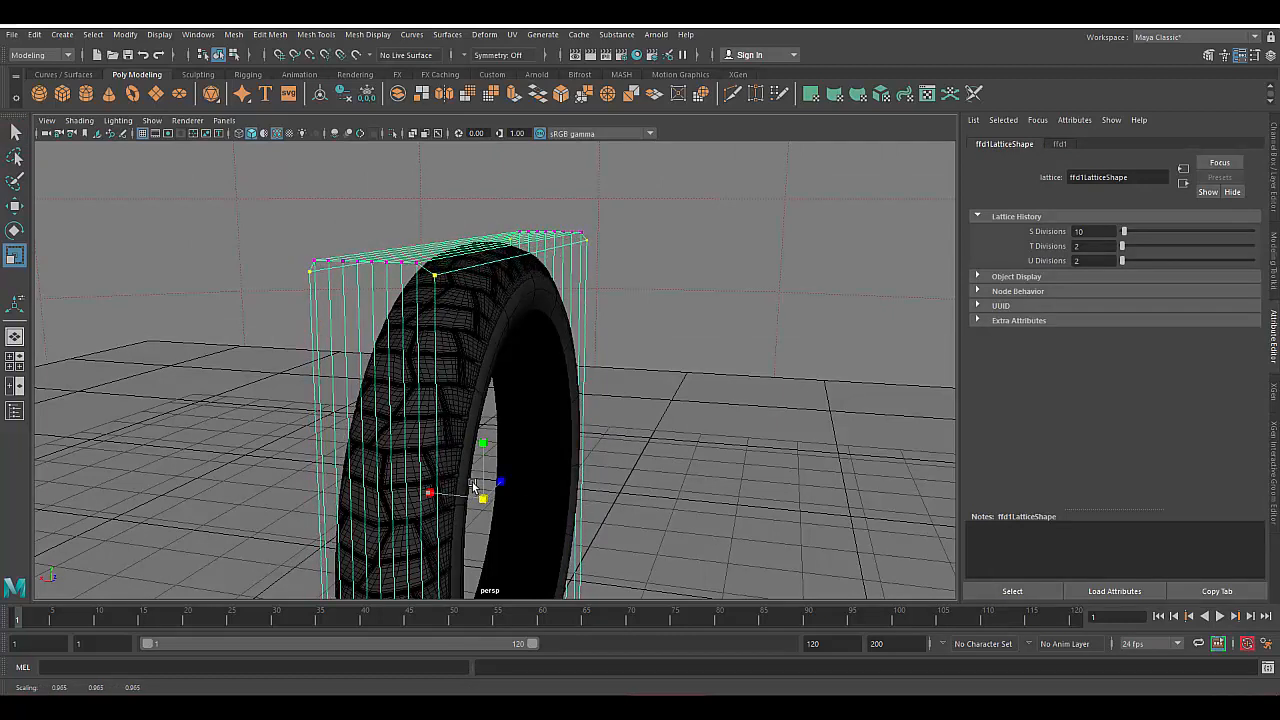
# Render the tire again in the Arnold RenderView, inspect the rounded shoulders up close, and close the render
pyautogui.click(656, 35)
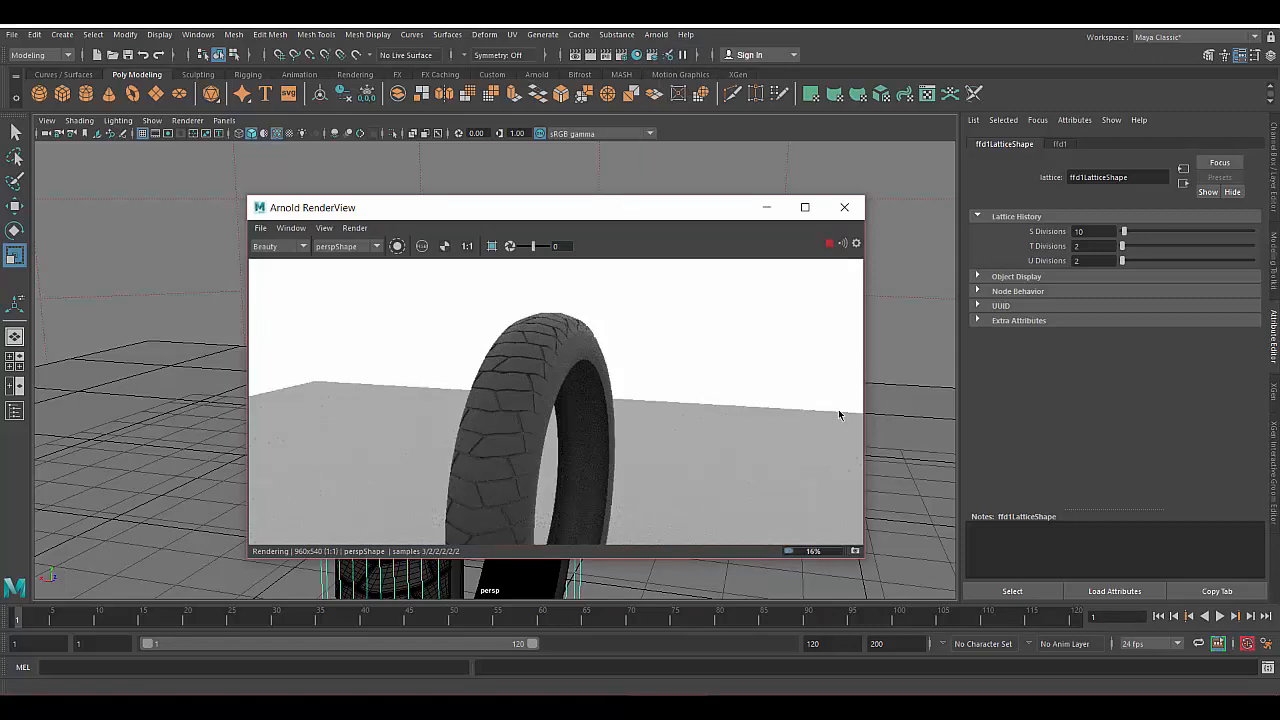
pyautogui.keyDown('alt'); pyautogui.moveTo(211, 415); pyautogui.dragTo(266, 434); pyautogui.keyUp('alt')
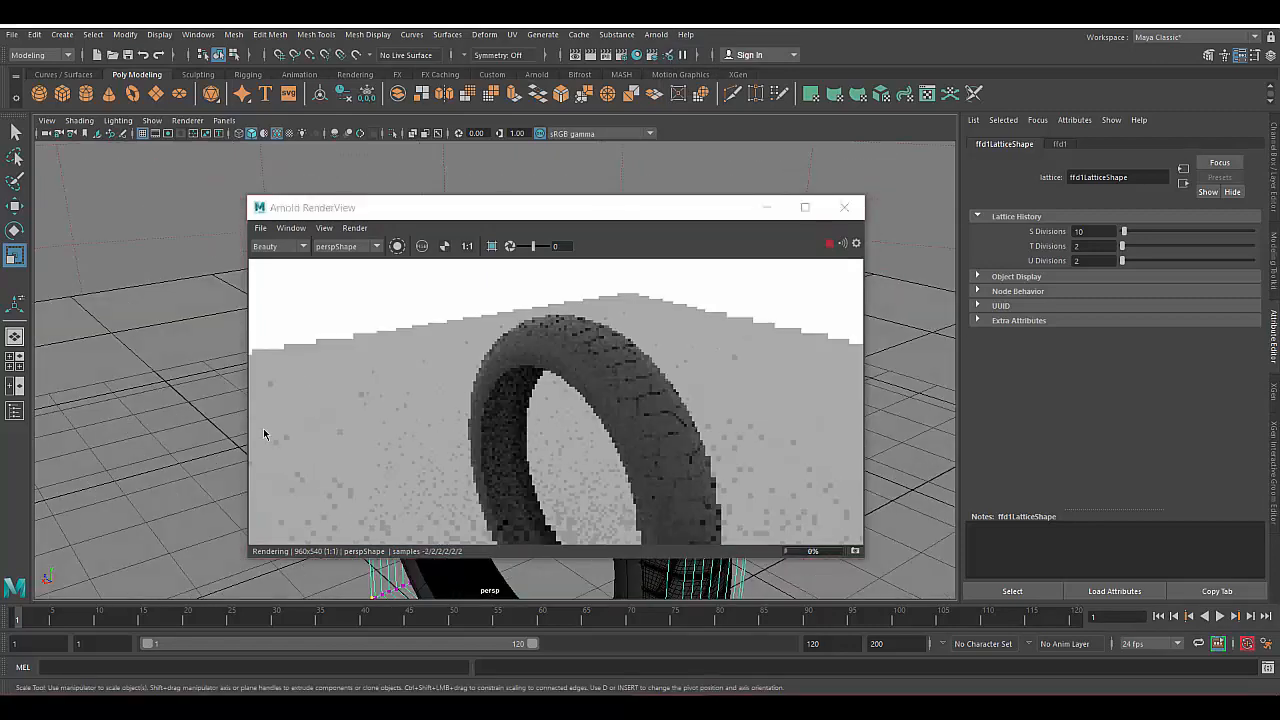
pyautogui.scroll(5, 197, 416)
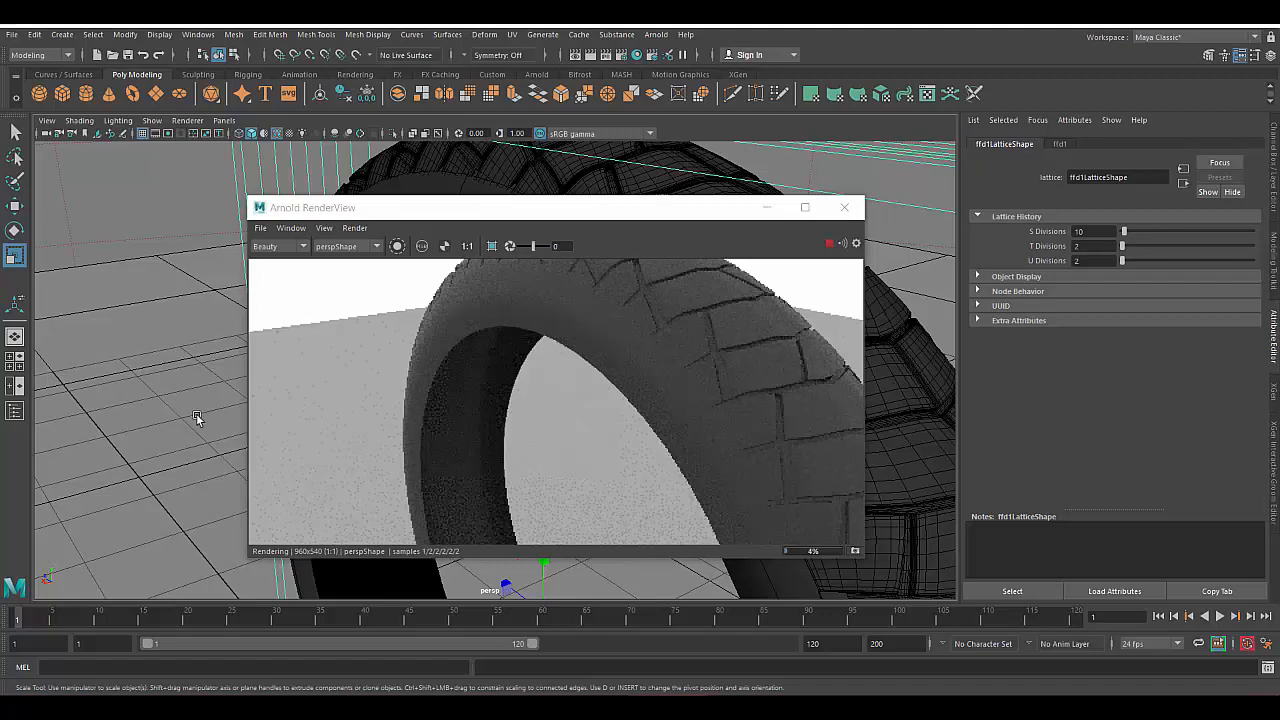
pyautogui.keyDown('alt'); pyautogui.moveTo(196, 413); pyautogui.dragTo(152, 408); pyautogui.keyUp('alt')
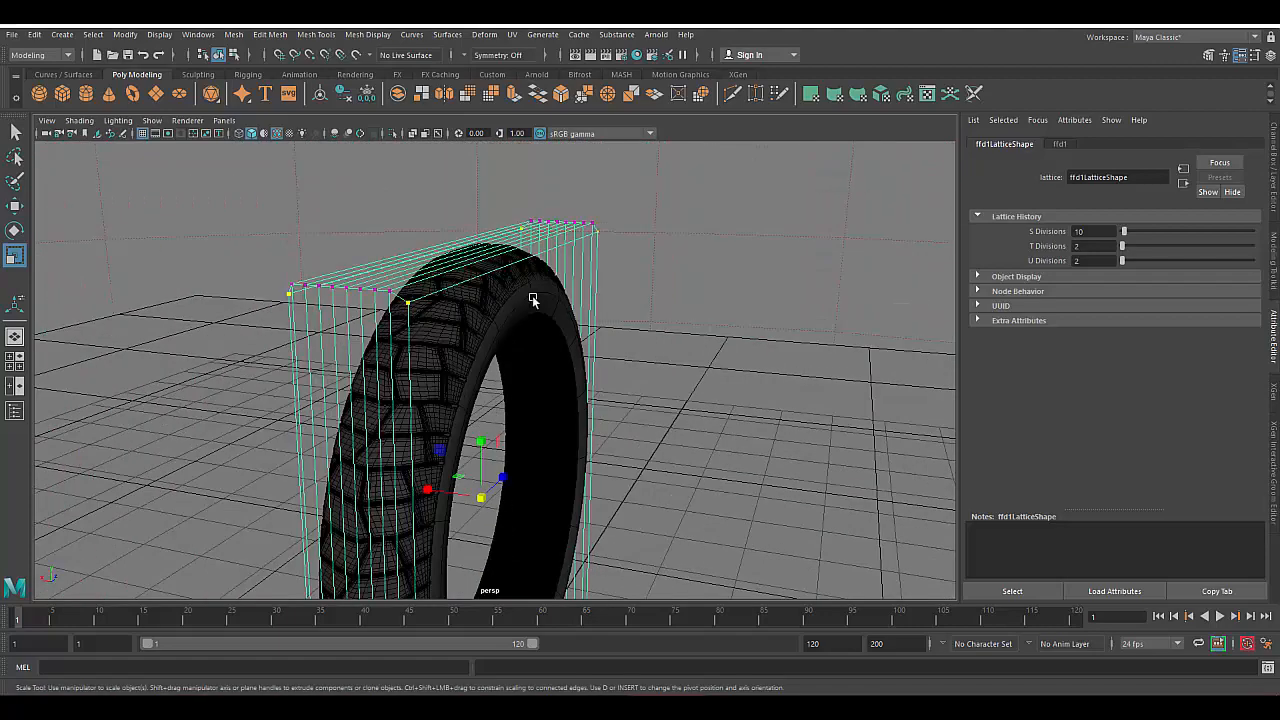
# Select the tire meshes with the lattice and delete their construction history to bake in the rounded shape
pyautogui.keyDown('alt'); pyautogui.moveTo(398, 291); pyautogui.dragTo(350, 320); pyautogui.keyUp('alt')
pyautogui.keyDown('alt'); pyautogui.moveTo(350, 320); pyautogui.dragTo(286, 360, button='right'); pyautogui.keyUp('alt')
pyautogui.moveTo(287, 250); pyautogui.dragTo(690, 565)
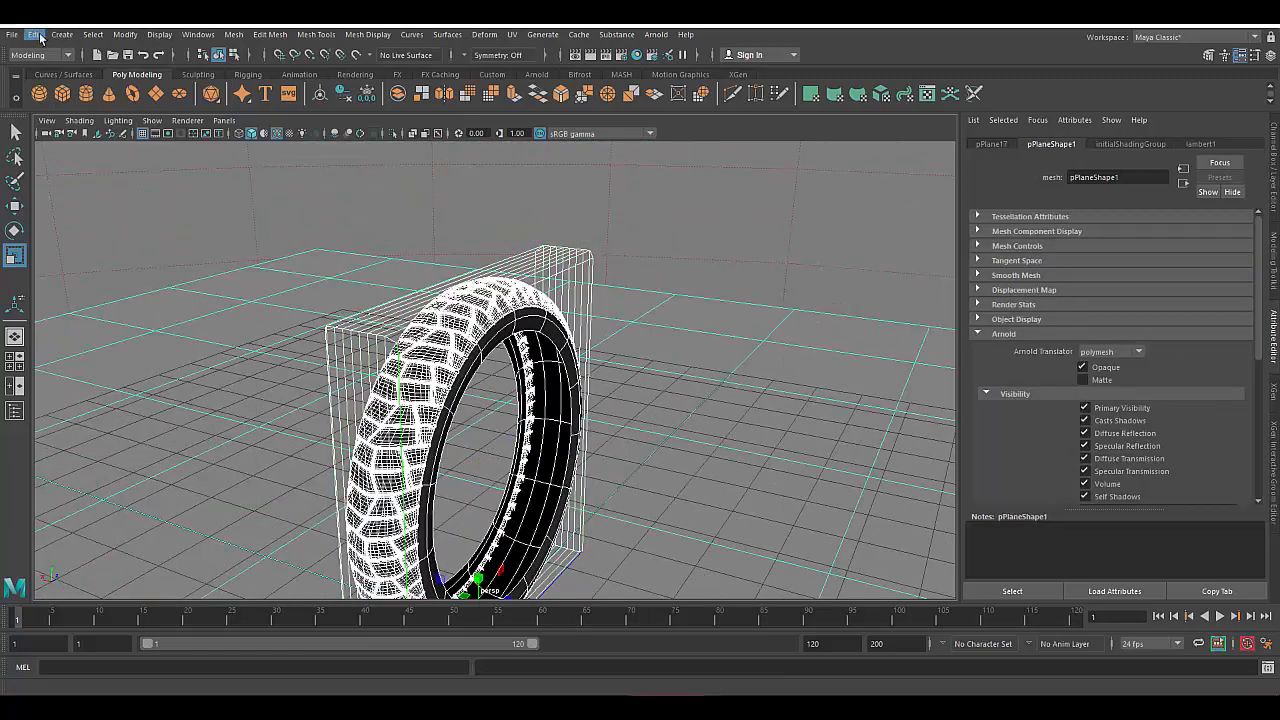
pyautogui.click(34, 35)
pyautogui.moveTo(88, 191)
pyautogui.click(239, 203)
pyautogui.click(494, 410)
# Save the scene
pyautogui.keyDown('alt'); pyautogui.moveTo(494, 410); pyautogui.dragTo(622, 396, button='right'); pyautogui.keyUp('alt')
pyautogui.moveTo(622, 396)
pyautogui.keyDown('alt'); pyautogui.mouseDown()
pyautogui.moveTo(671, 403)
pyautogui.moveTo(616, 402)
pyautogui.mouseUp(); pyautogui.keyUp('alt')
pyautogui.click(12, 35)
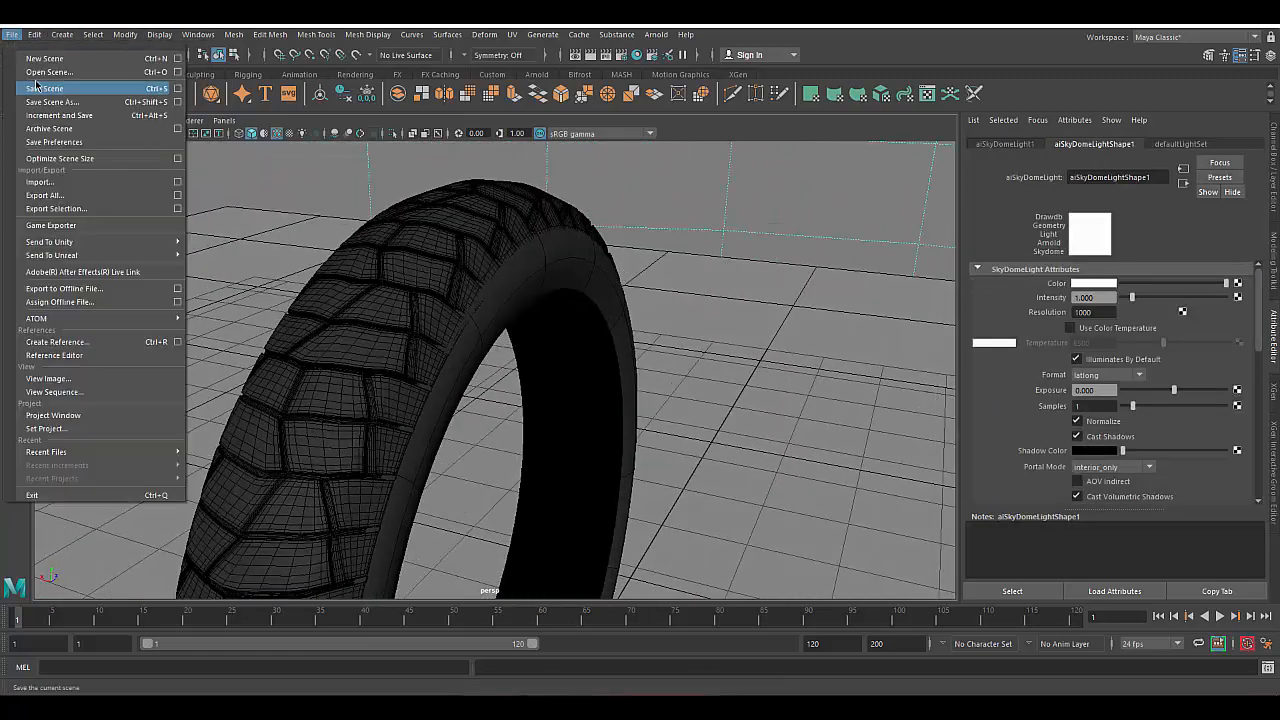
pyautogui.click(48, 88)
# Turn off smooth preview on the torus sidewall and insert an edge loop close to its inner rim edge
pyautogui.click(368, 291)
pyautogui.press('3')
pyautogui.keyDown('alt'); pyautogui.moveTo(685, 398); pyautogui.dragTo(523, 406); pyautogui.keyUp('alt')
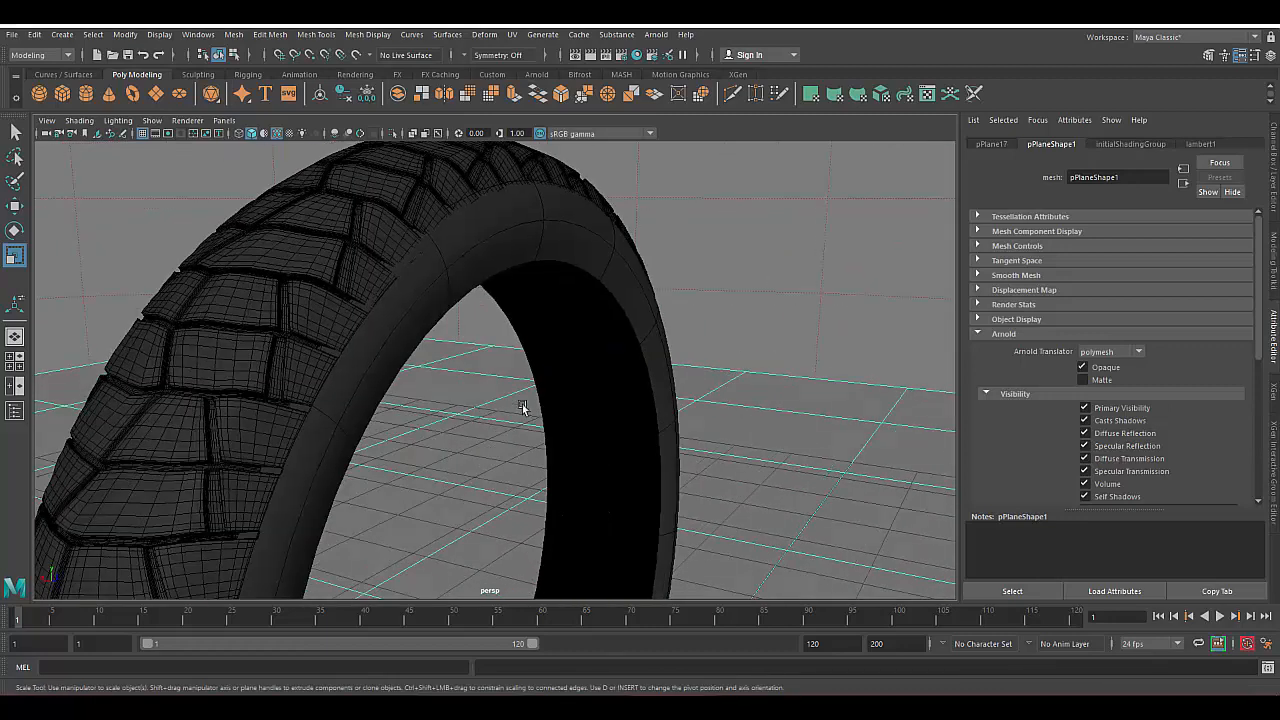
pyautogui.click(493, 275)
pyautogui.keyDown('alt'); pyautogui.moveTo(493, 277); pyautogui.dragTo(443, 394); pyautogui.keyUp('alt')
pyautogui.press('1')
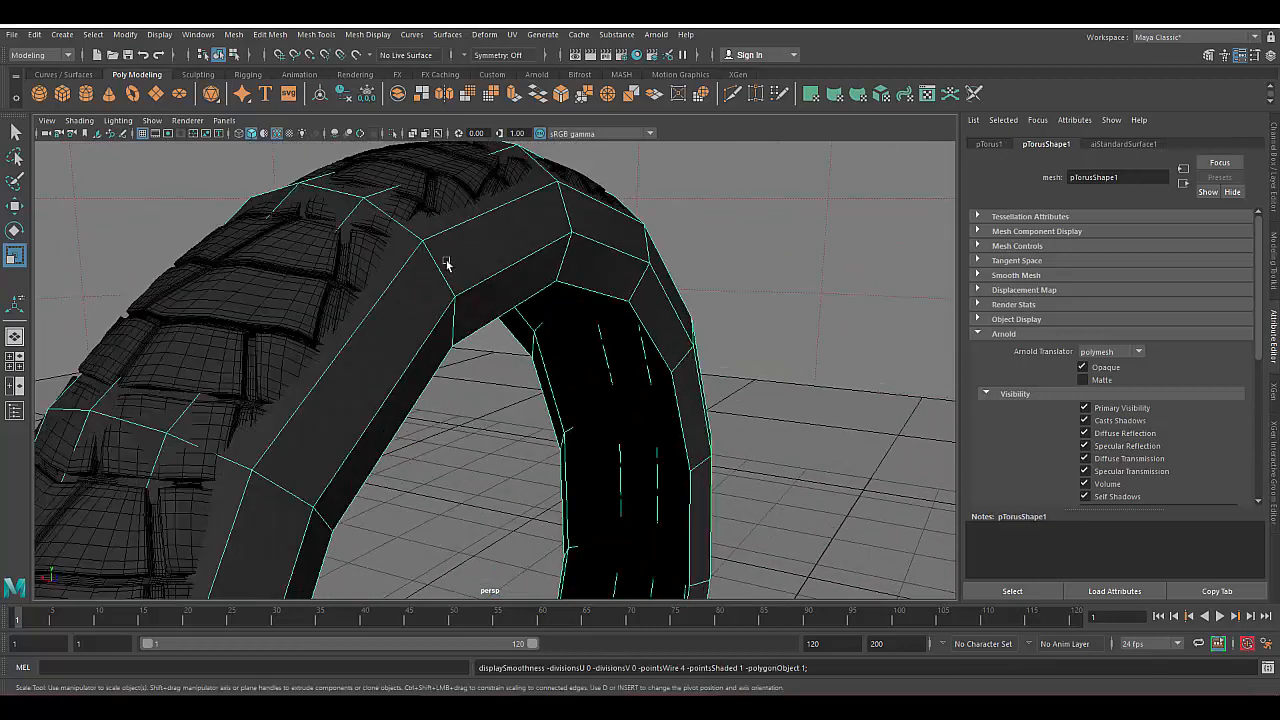
pyautogui.click(316, 34)
pyautogui.click(345, 132)
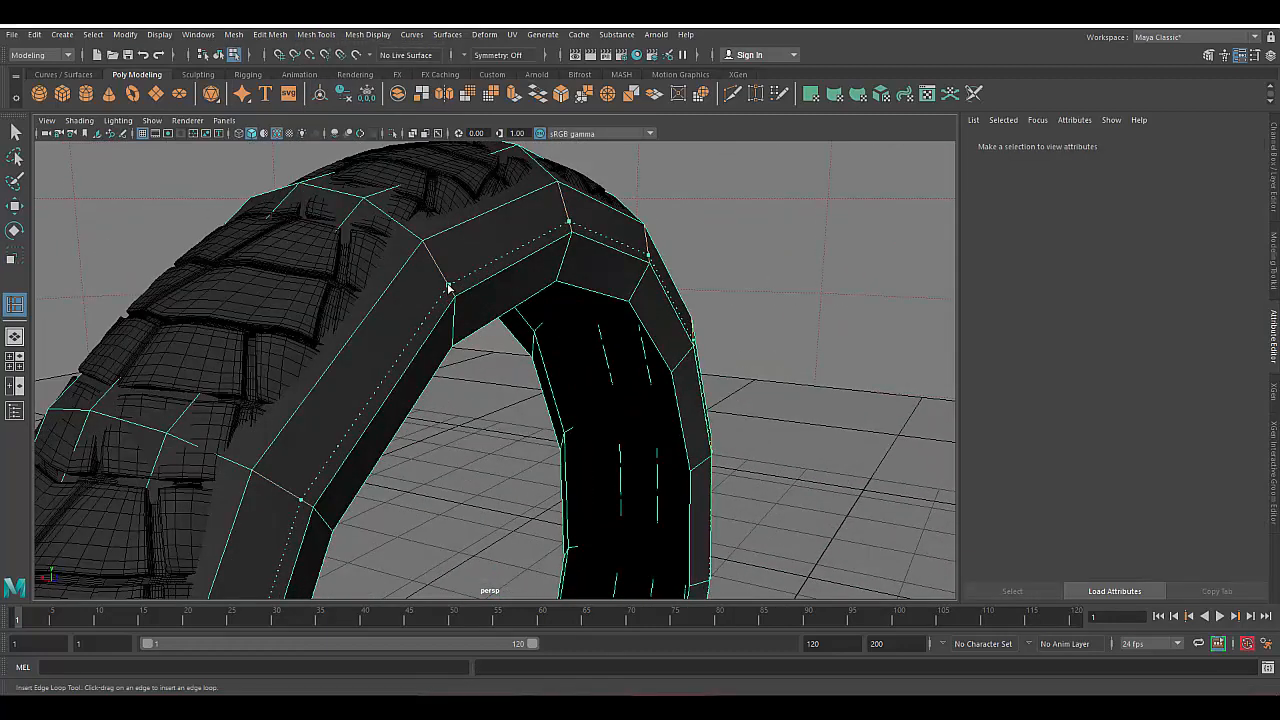
pyautogui.click(449, 289)
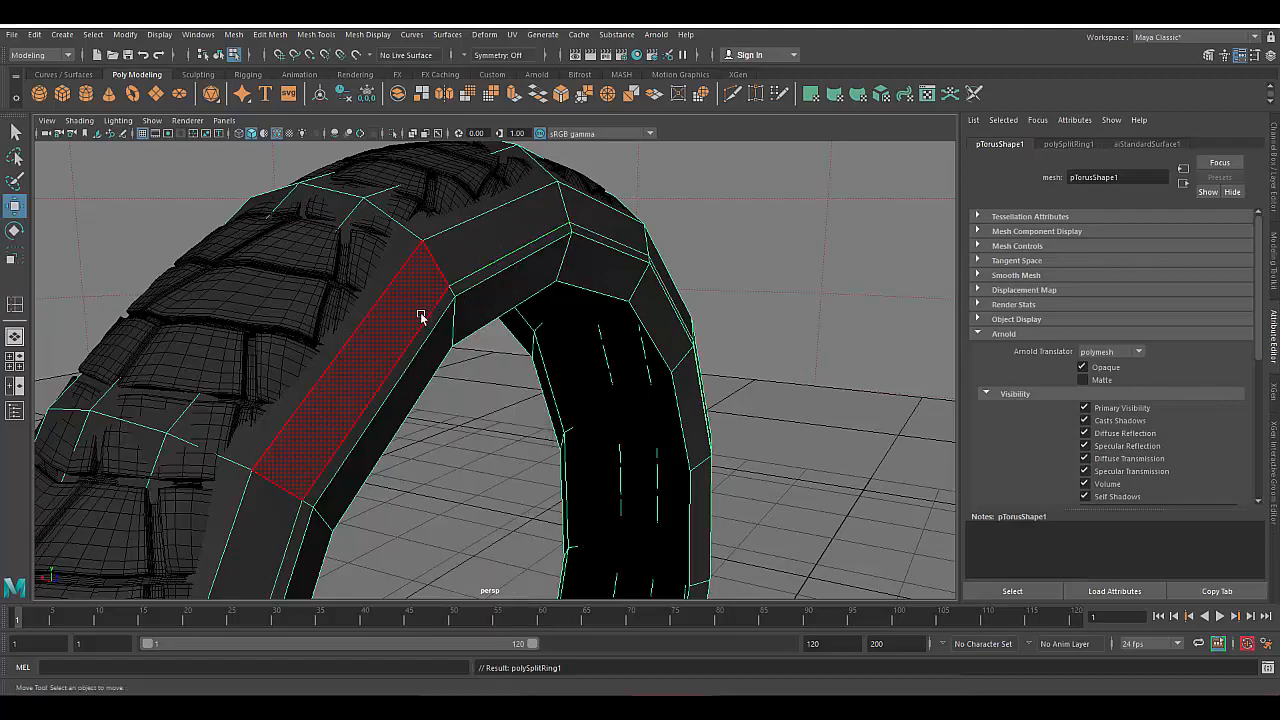
# Select the narrow face loop beside the new edge loop and check the sidewall's shape with smooth preview
pyautogui.click(433, 319)
pyautogui.keyDown('shift'); pyautogui.doubleClick(471, 280); pyautogui.keyUp('shift')
pyautogui.keyDown('alt'); pyautogui.moveTo(471, 280); pyautogui.dragTo(446, 340); pyautogui.keyUp('alt')
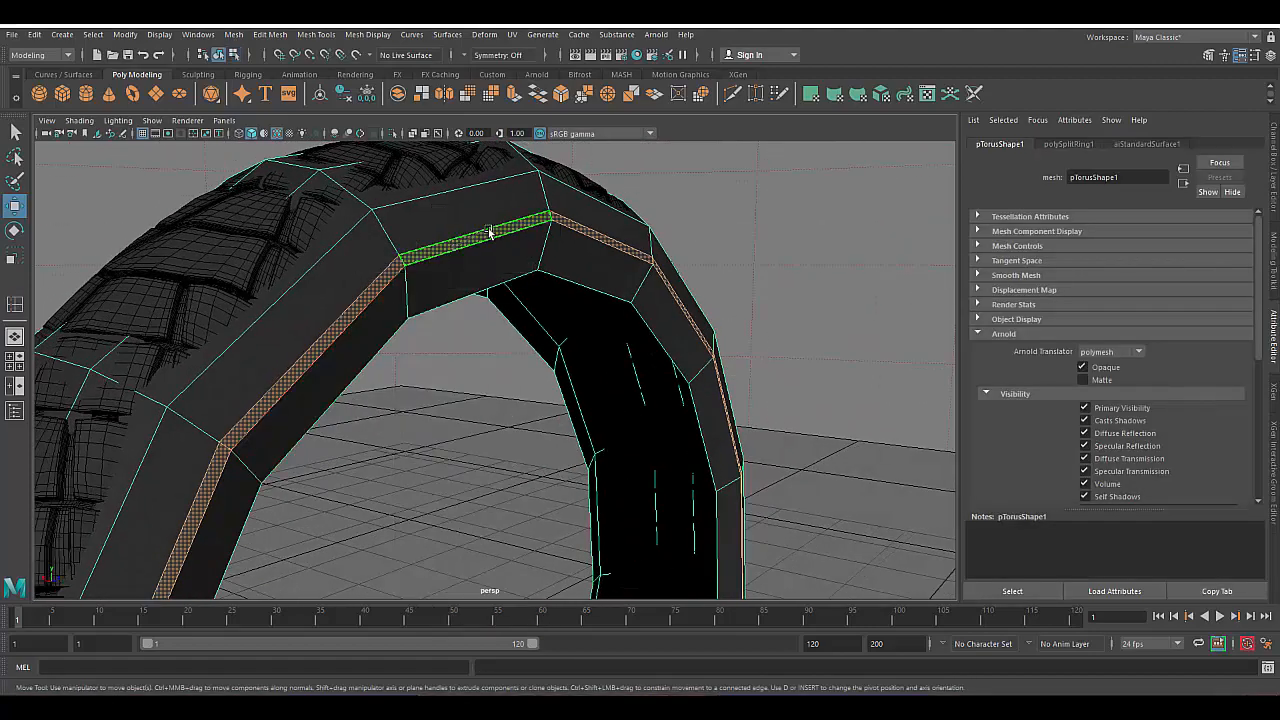
pyautogui.press('F8')
pyautogui.press('3')
pyautogui.scroll(-2, 466, 297)
pyautogui.keyDown('alt'); pyautogui.moveTo(466, 297); pyautogui.dragTo(560, 340); pyautogui.keyUp('alt')
pyautogui.press('1')
# Insert a matching edge loop close to the inner rim edge on the opposite sidewall of the torus
pyautogui.click(316, 34)
pyautogui.click(345, 132)
pyautogui.click(507, 316)
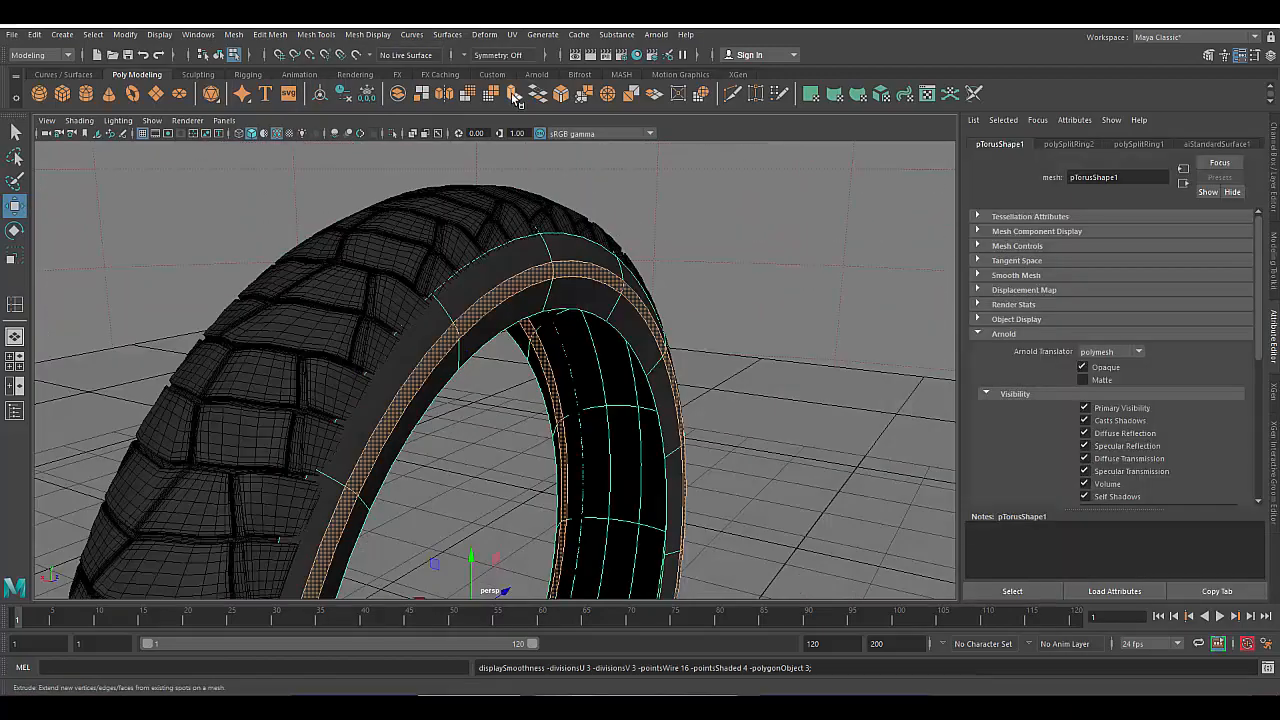
# Extrude the narrow face loops on both sidewalls and adjust the extrusion depth to shape a ring detail
pyautogui.click(514, 94)
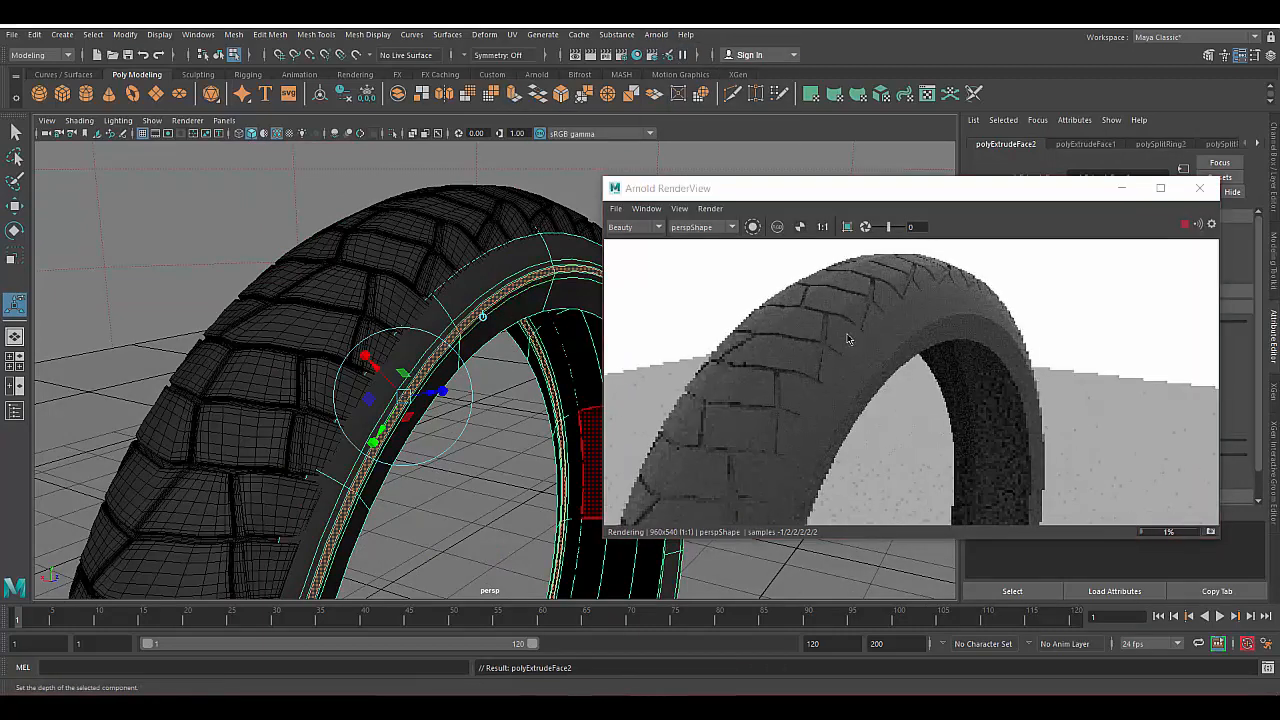
pyautogui.moveTo(429, 393); pyautogui.dragTo(428, 395)
# Check the extruded ring from the other side in the Arnold RenderView, return to object mode and close the render
pyautogui.keyDown('alt'); pyautogui.moveTo(265, 441); pyautogui.dragTo(364, 434); pyautogui.keyUp('alt')
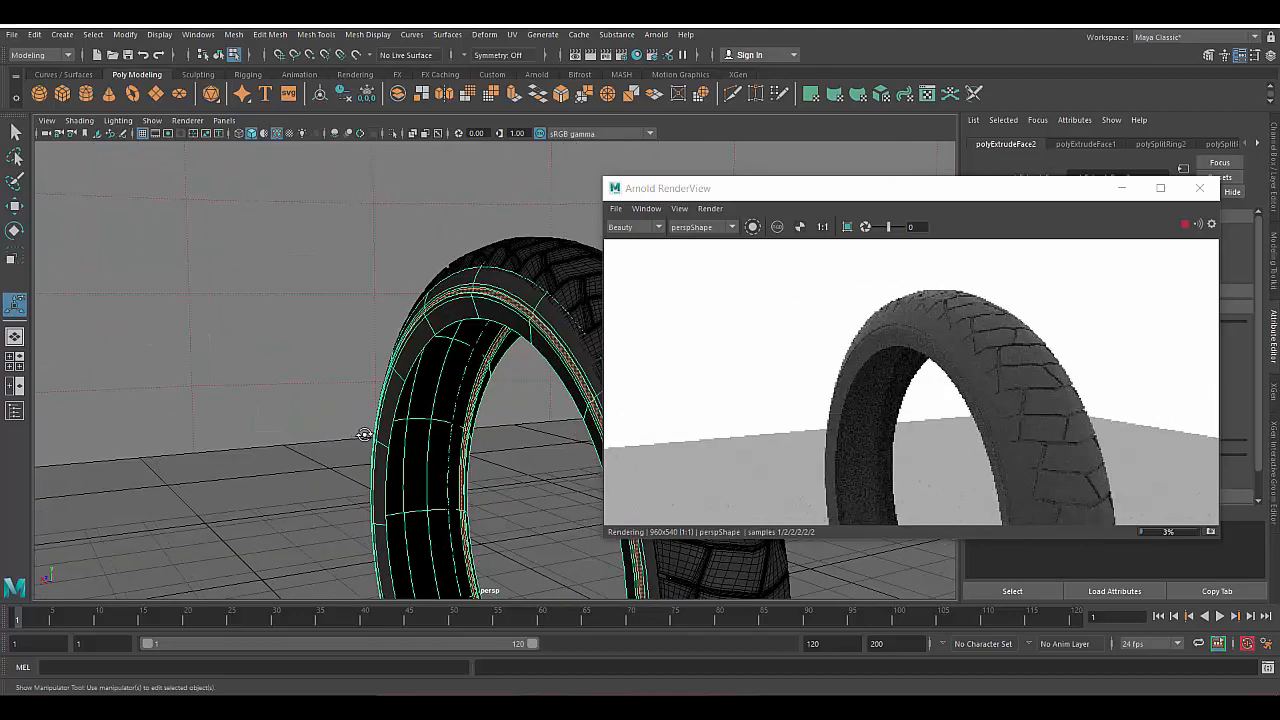
pyautogui.moveTo(472, 292); pyautogui.dragTo(530, 266, button='right')
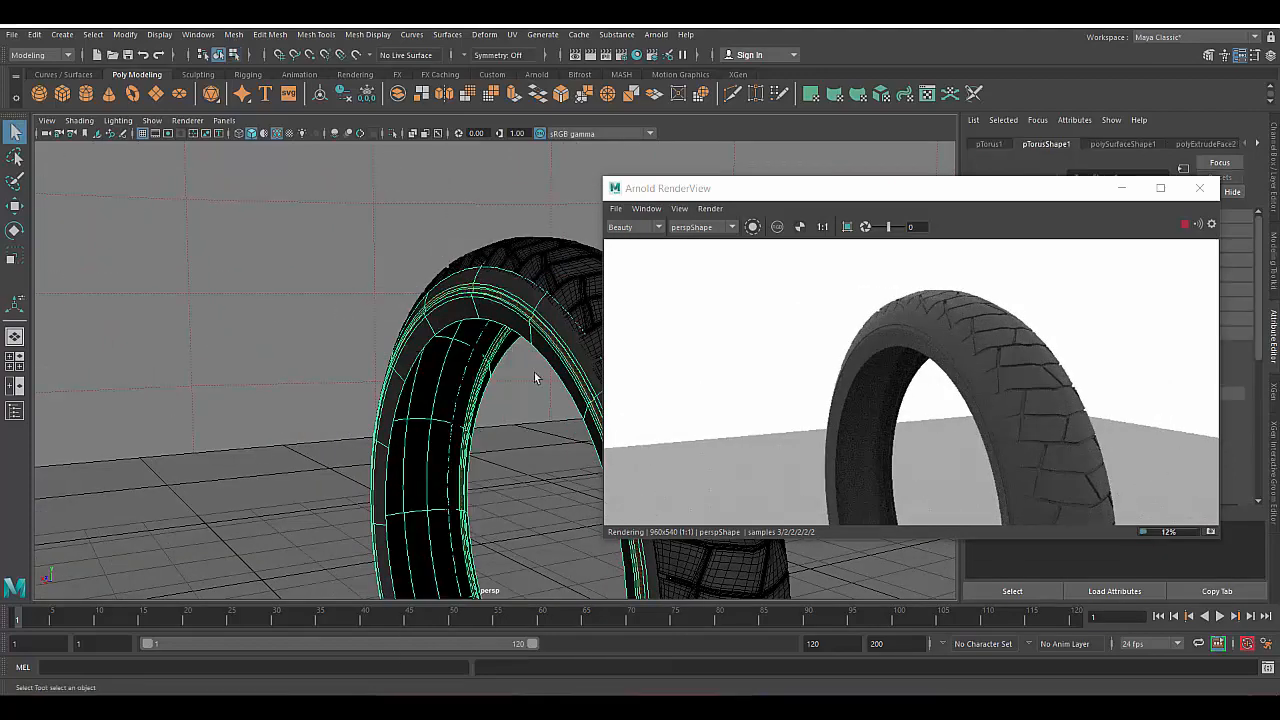
pyautogui.click(534, 372)
pyautogui.click(1200, 188)
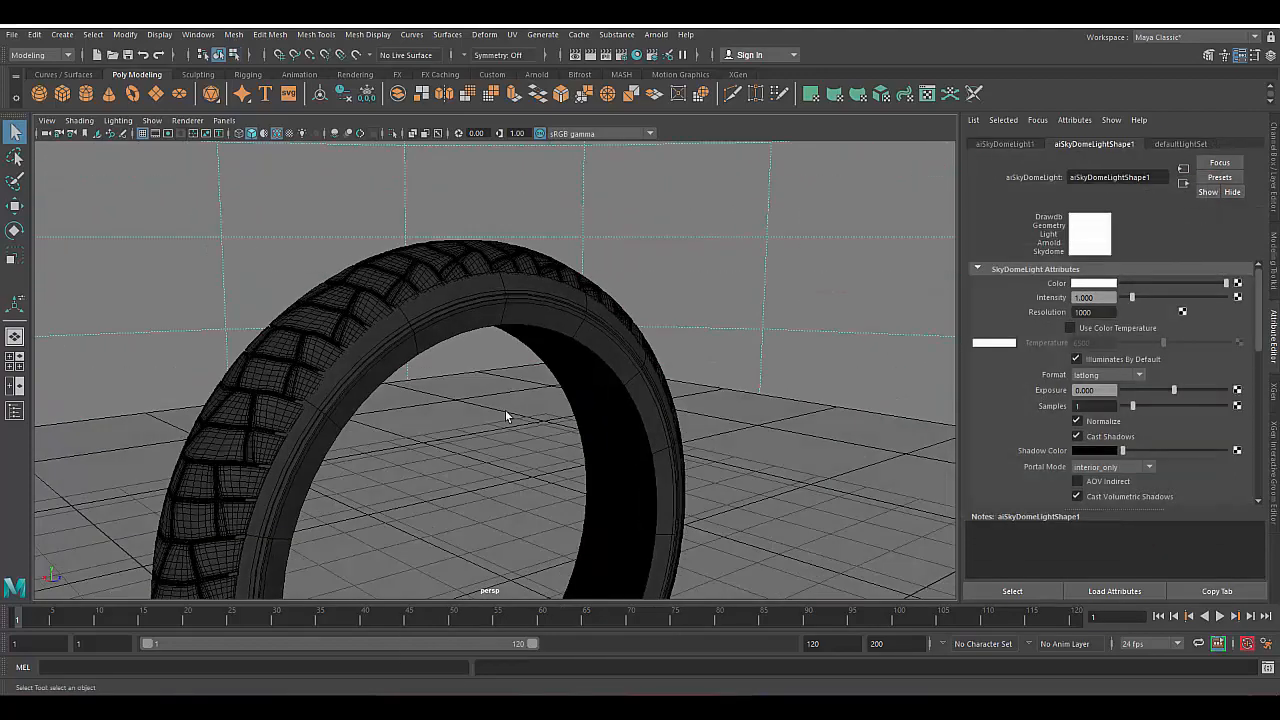
# Enlarge the floor plane and extrude its back edge upward about 18.17 units to form a backdrop wall
pyautogui.scroll(-3, 505, 416)
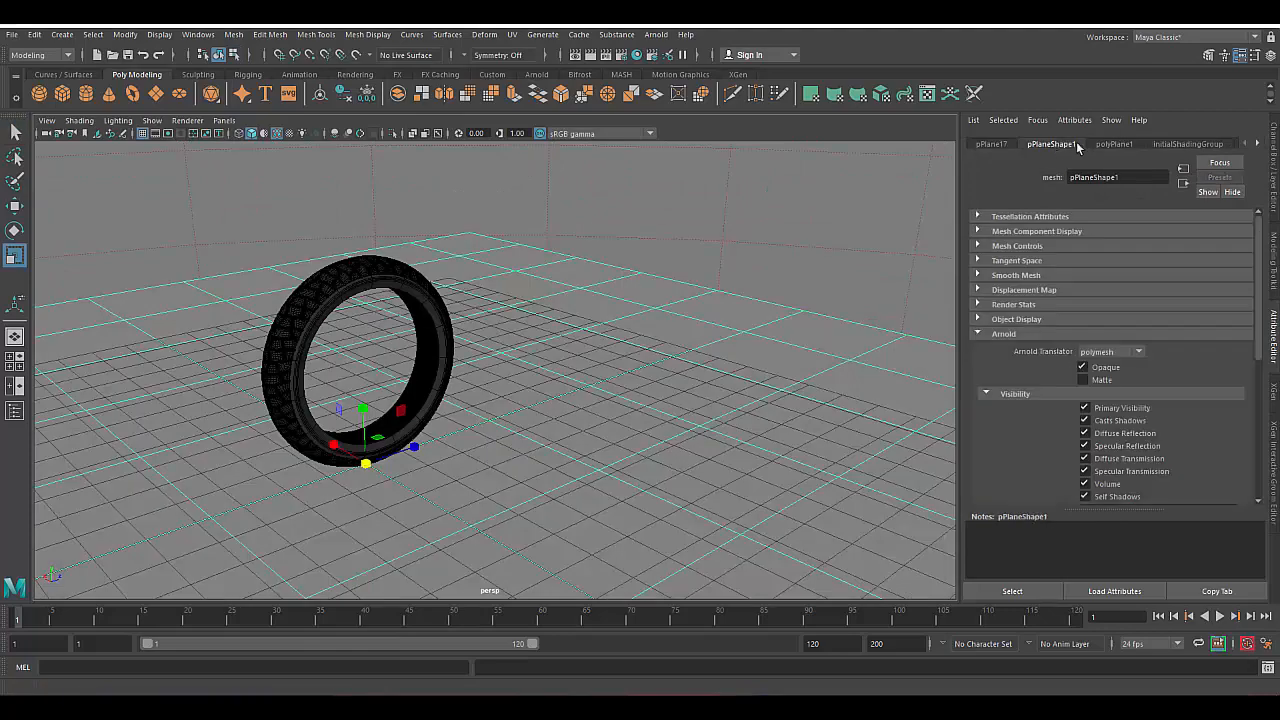
pyautogui.moveTo(1147, 262); pyautogui.dragTo(1144, 261)
pyautogui.keyDown('alt'); pyautogui.moveTo(240, 462); pyautogui.dragTo(327, 476); pyautogui.keyUp('alt')
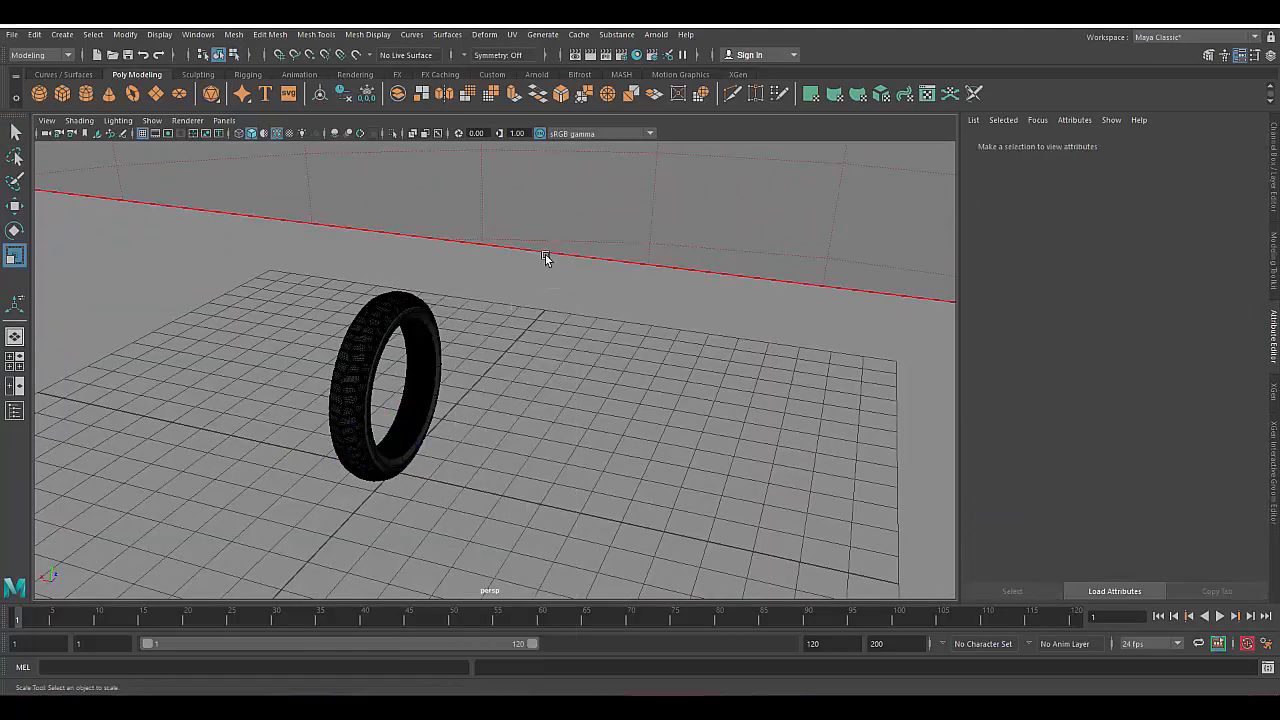
pyautogui.hotkey('ctrl', 'e')
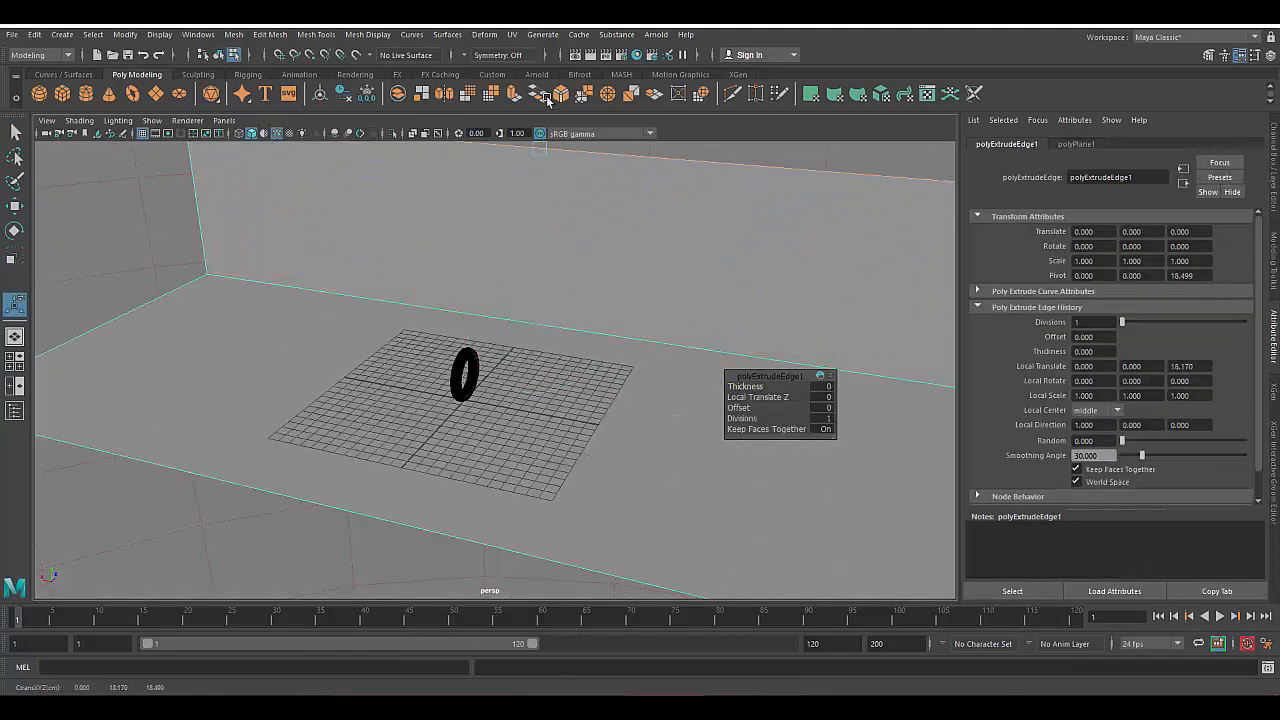
# Bevel the corner where the floor meets the backdrop wall, return to object mode and reposition the backdrop
pyautogui.click(557, 103)
pyautogui.keyDown('alt'); pyautogui.moveTo(640, 420); pyautogui.dragTo(520, 455); pyautogui.keyUp('alt')
pyautogui.moveTo(545, 425); pyautogui.dragTo(622, 417, button='middle')
pyautogui.moveTo(637, 256); pyautogui.dragTo(690, 239, button='right')
pyautogui.press('w')
pyautogui.moveTo(491, 387); pyautogui.dragTo(535, 373)
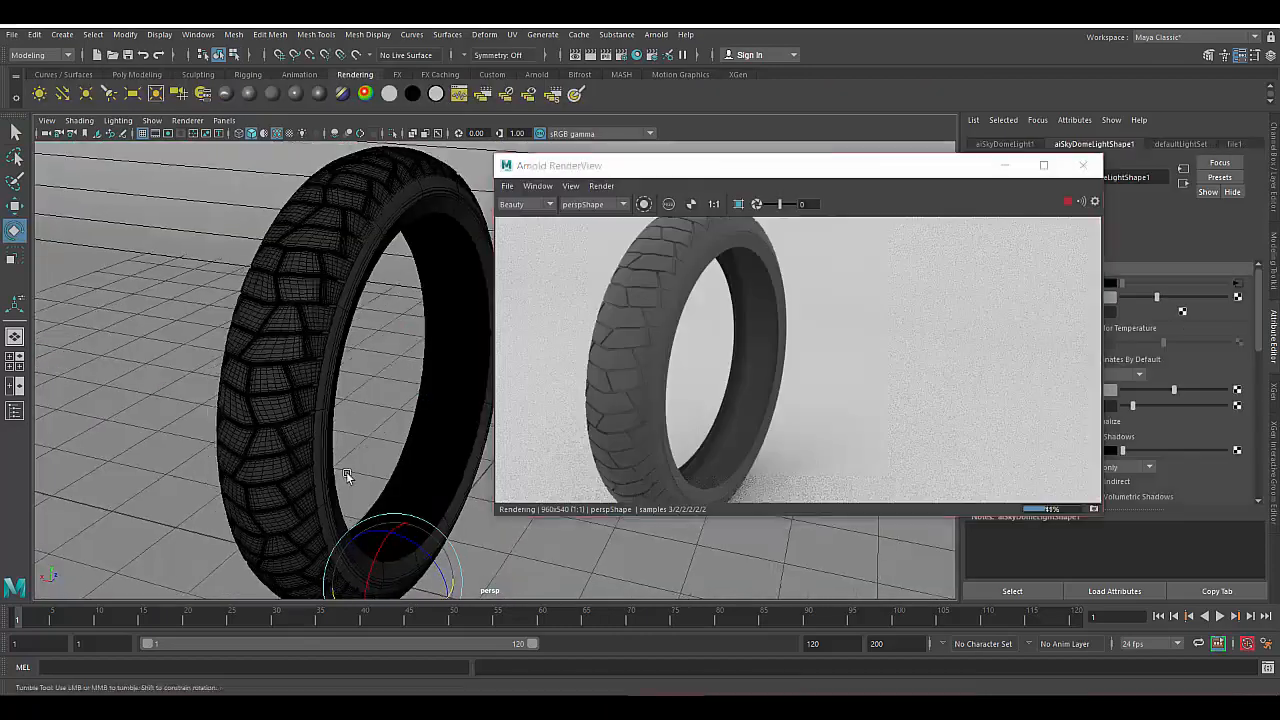
# Inspect the tire's tread and sidewall ring close up in the Arnold RenderView
pyautogui.scroll(4, 366, 480)
pyautogui.moveTo(347, 477)
pyautogui.keyDown('alt'); pyautogui.mouseDown()
pyautogui.moveTo(366, 480)
pyautogui.moveTo(291, 476)
pyautogui.moveTo(349, 481)
pyautogui.mouseUp(); pyautogui.keyUp('alt')
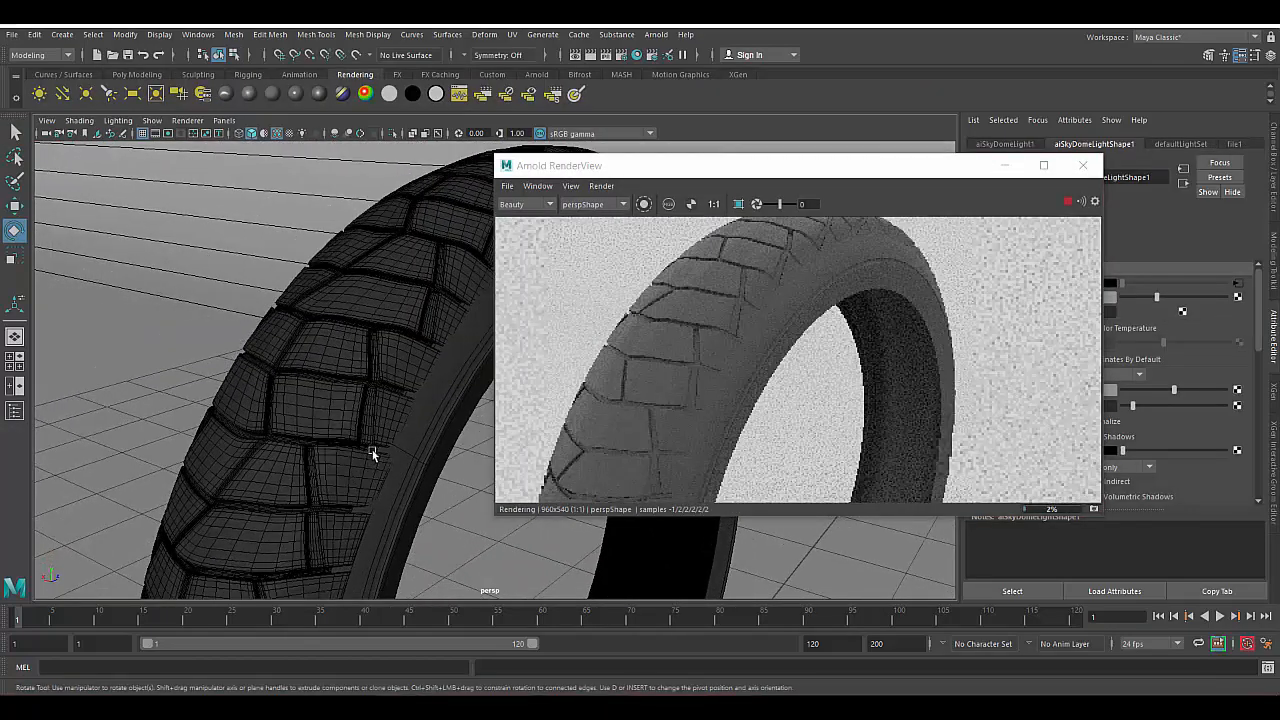